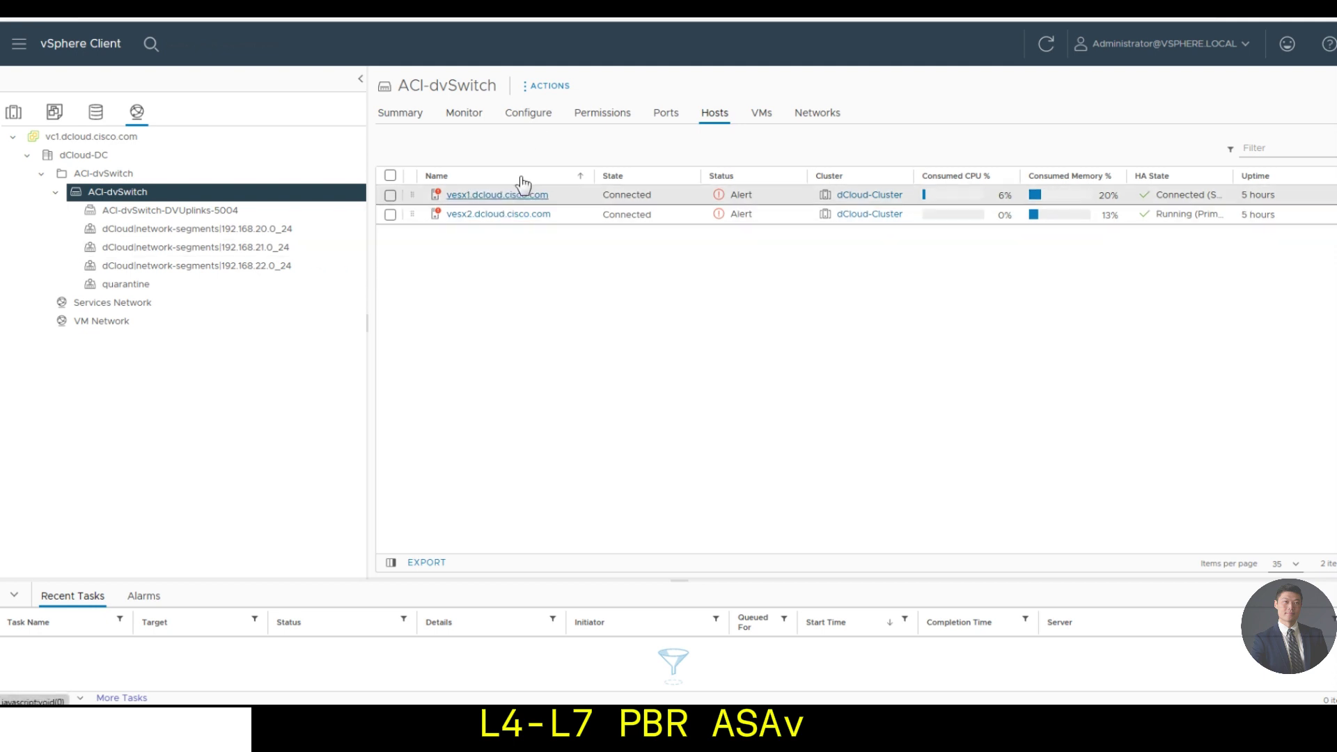
Step: Review the virtual machines attached to the ACI-dvSwitch port groups for 192.168.20.0_24, 192.168.21.0_24 and 192.168.22.0_24
click(229, 235)
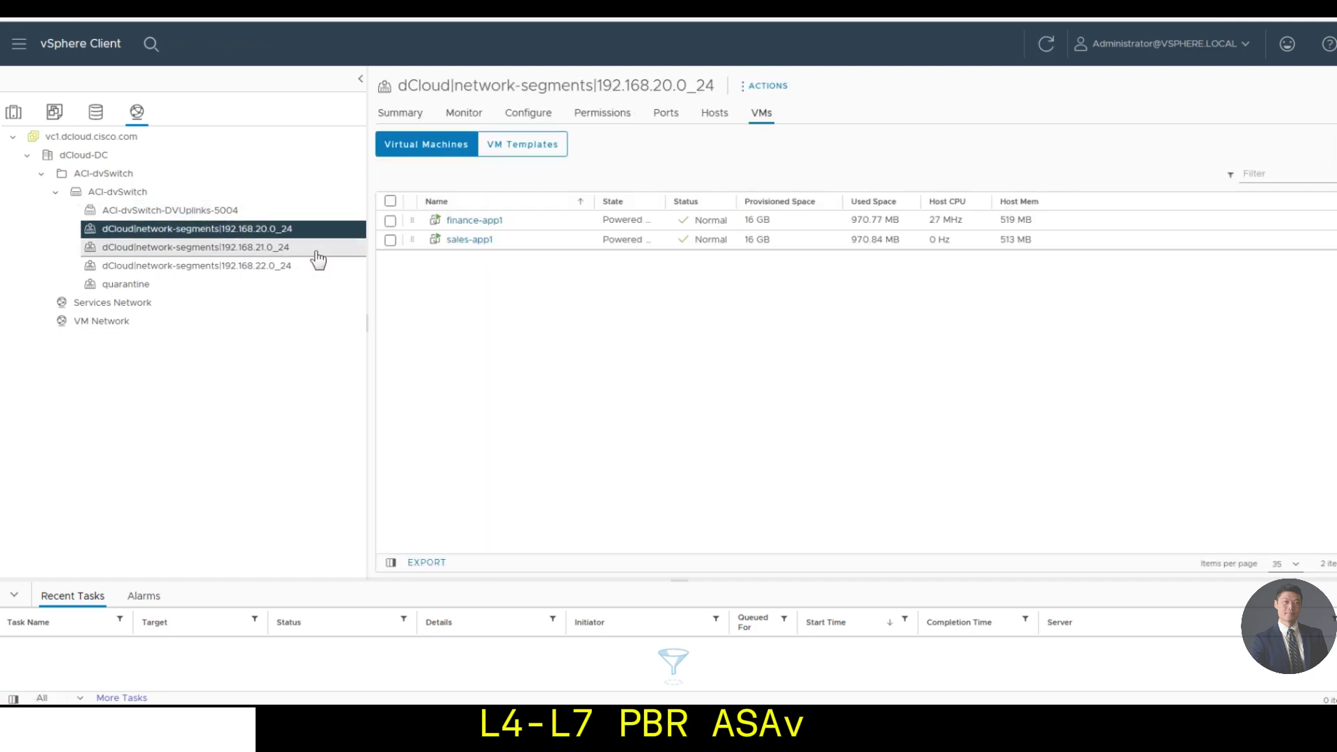
click(281, 254)
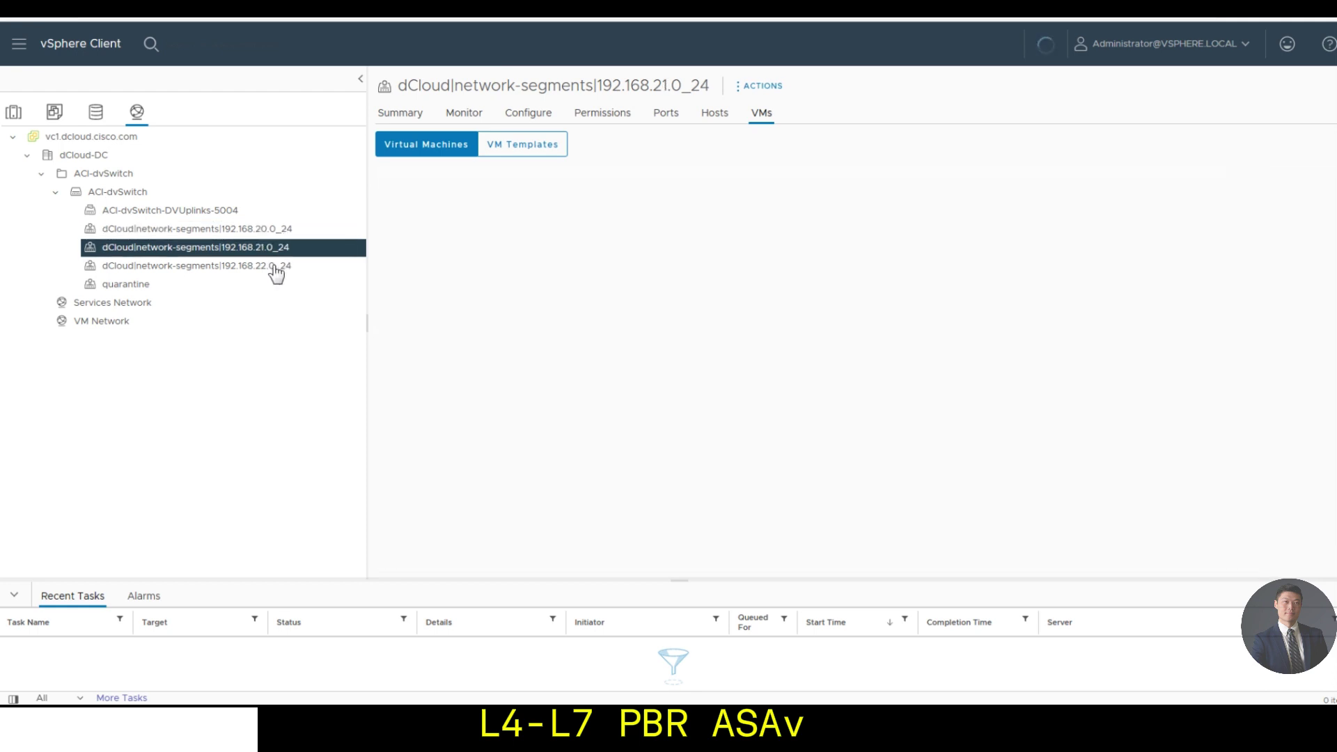
click(275, 271)
click(275, 210)
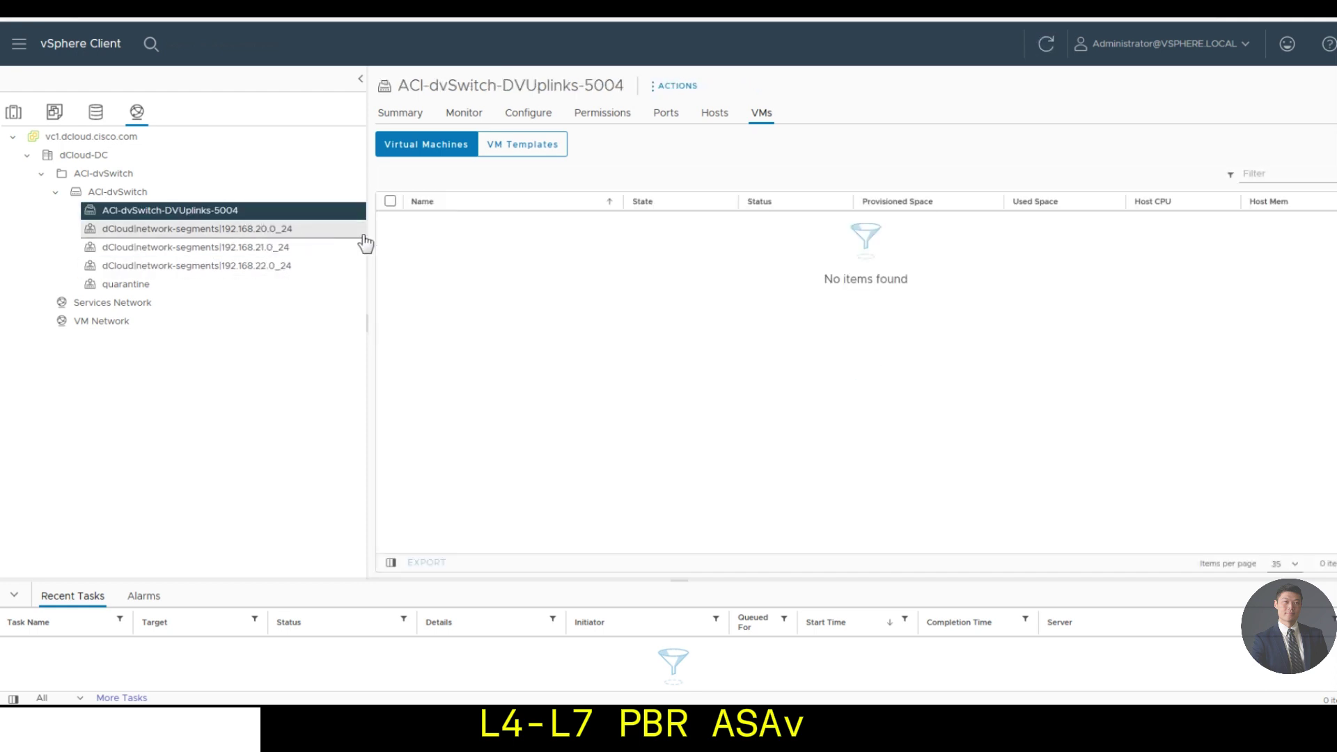
click(296, 232)
click(304, 250)
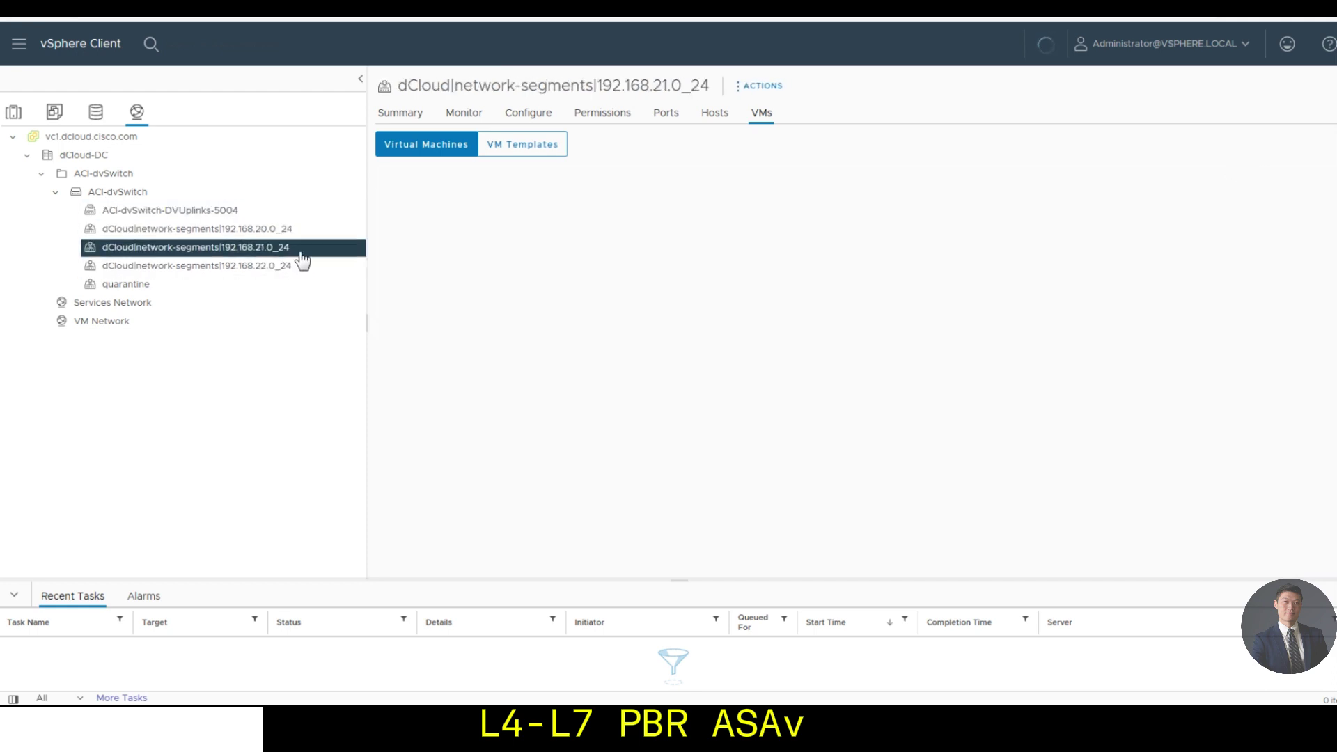
click(284, 268)
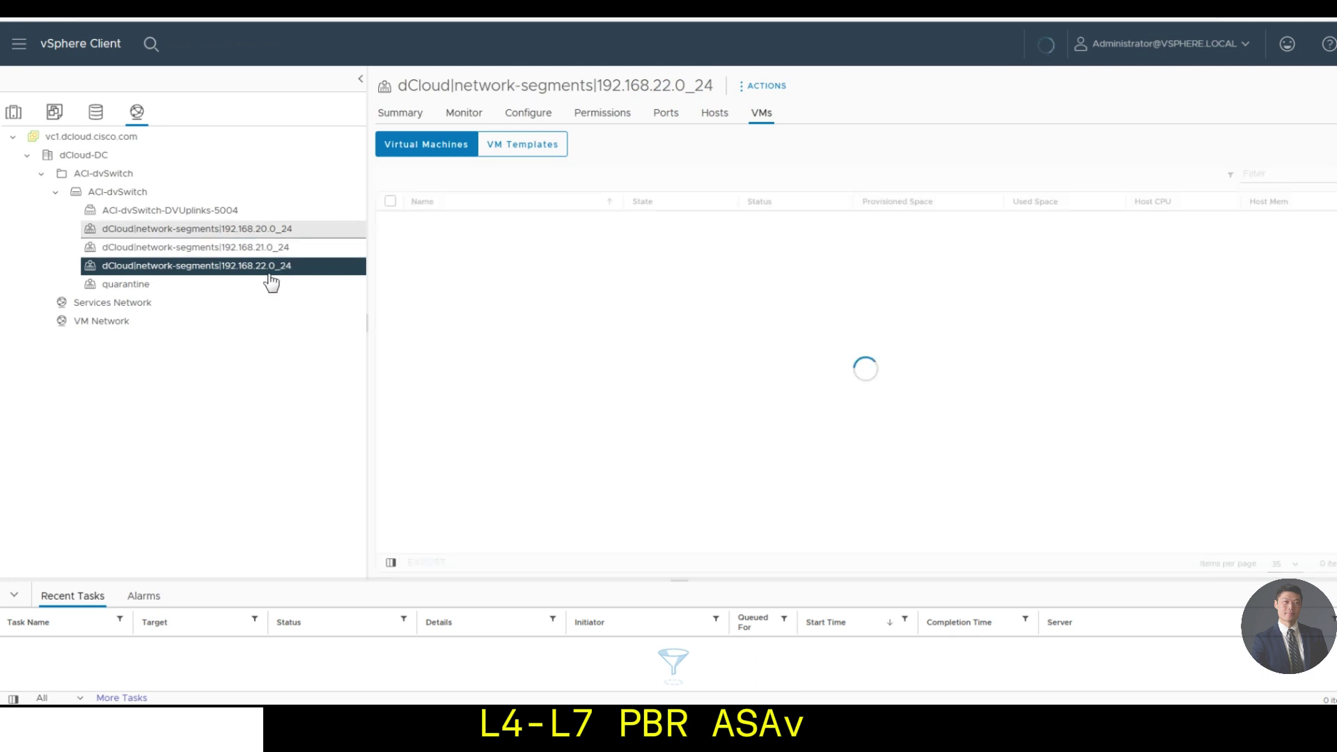
click(250, 232)
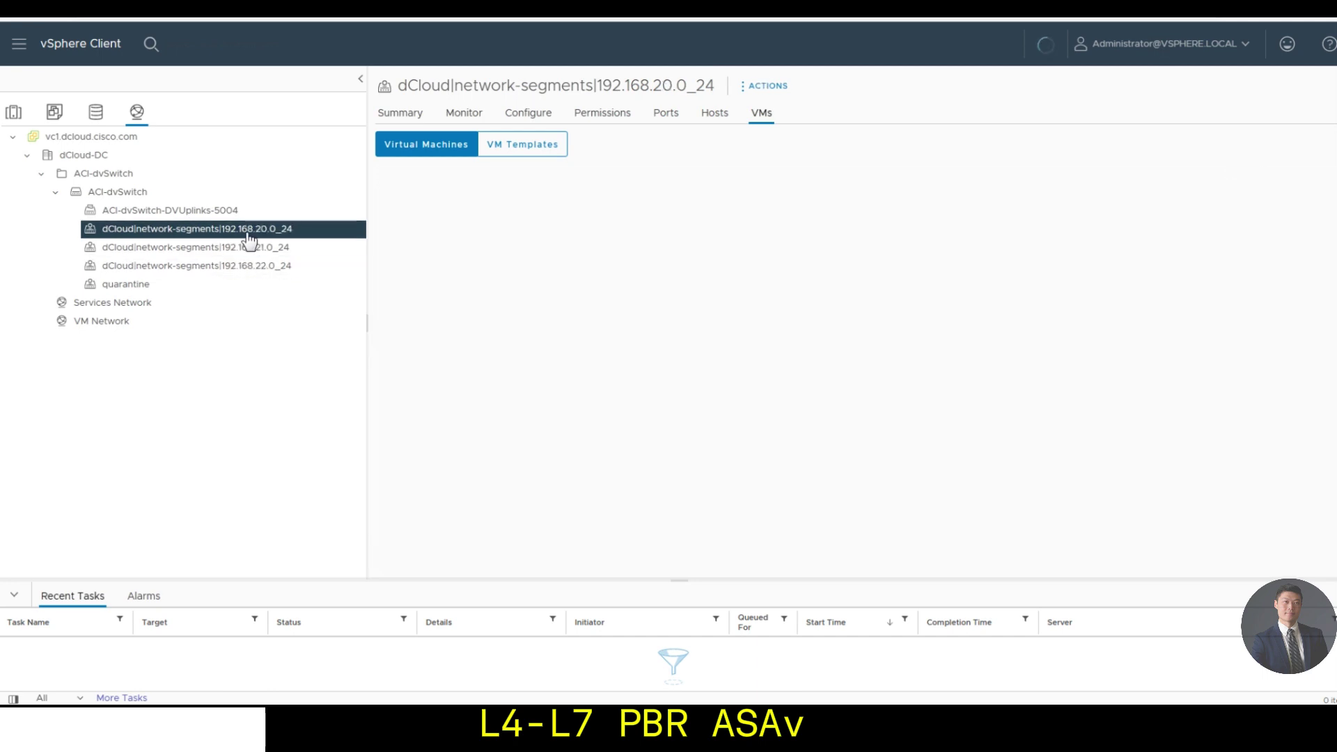
click(291, 245)
click(341, 233)
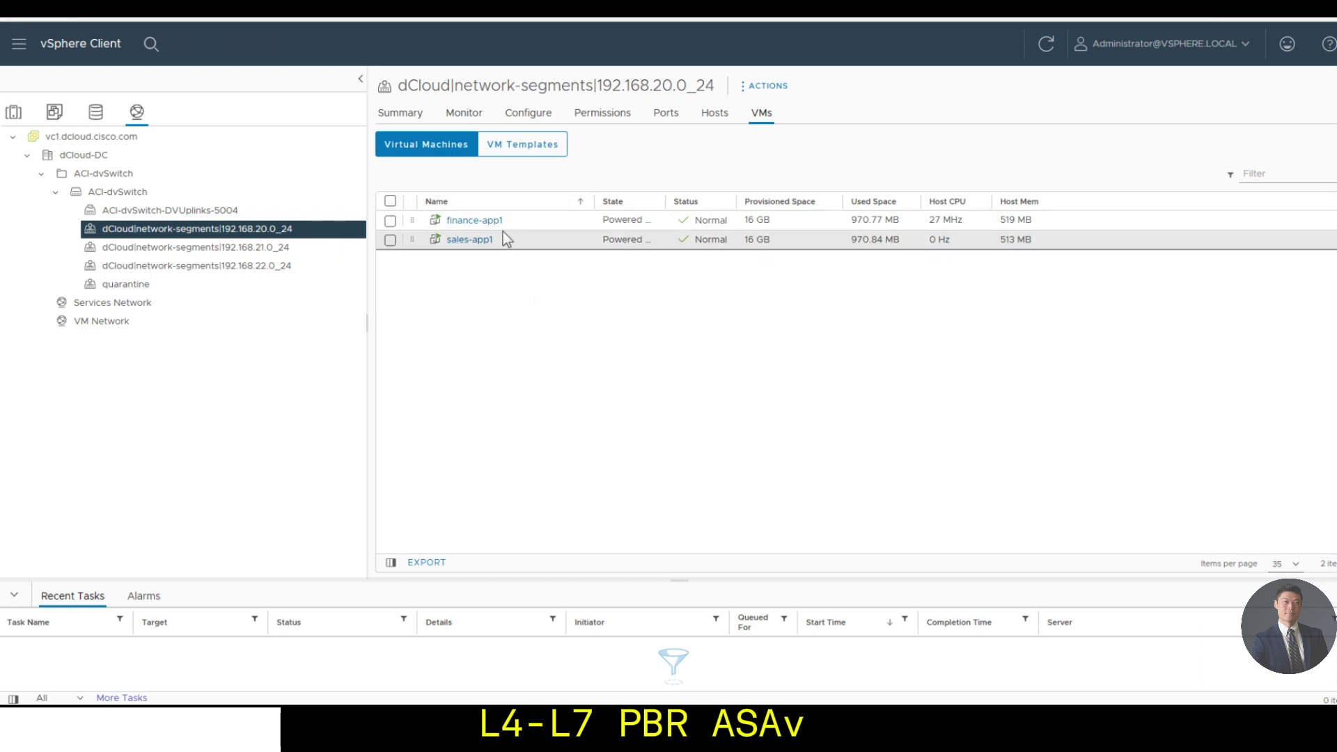
click(272, 249)
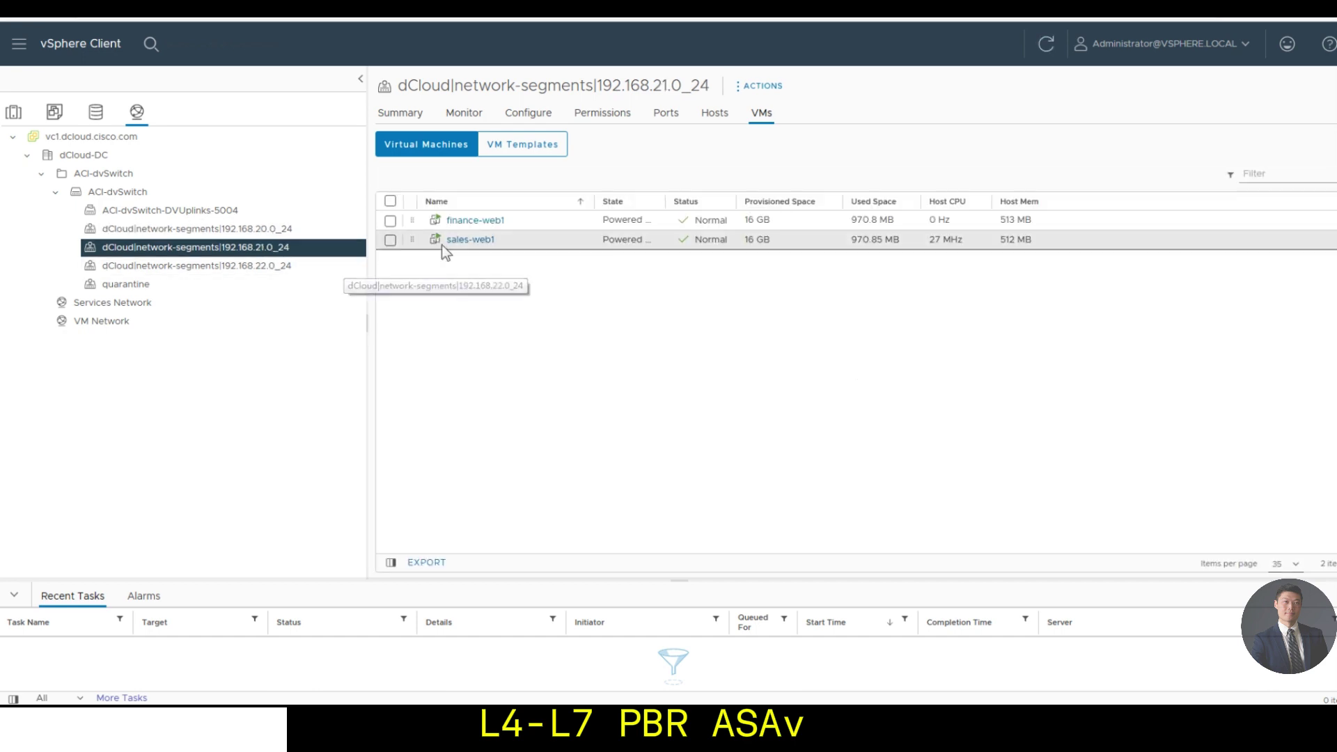
click(286, 268)
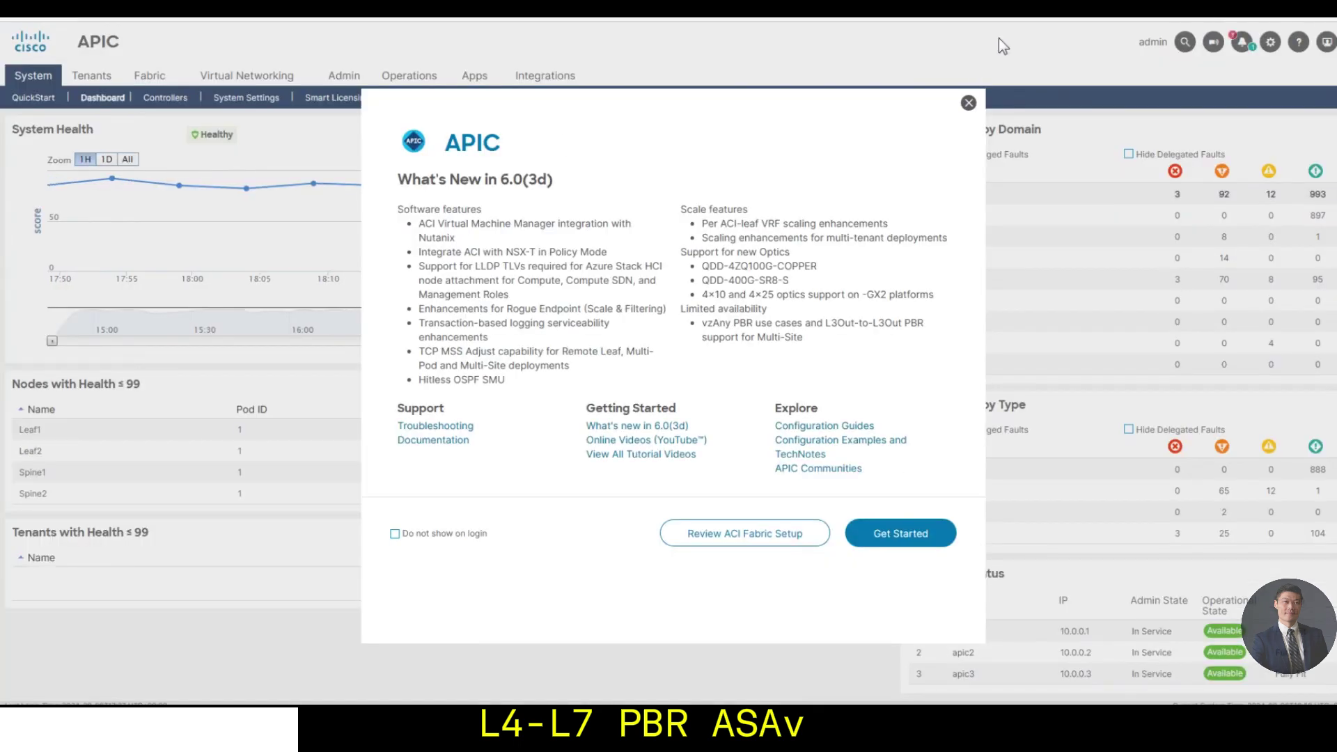
Step: Switch to APIC, dismiss the What's New notice and view the interface configuration in the fabric access policies
click(968, 102)
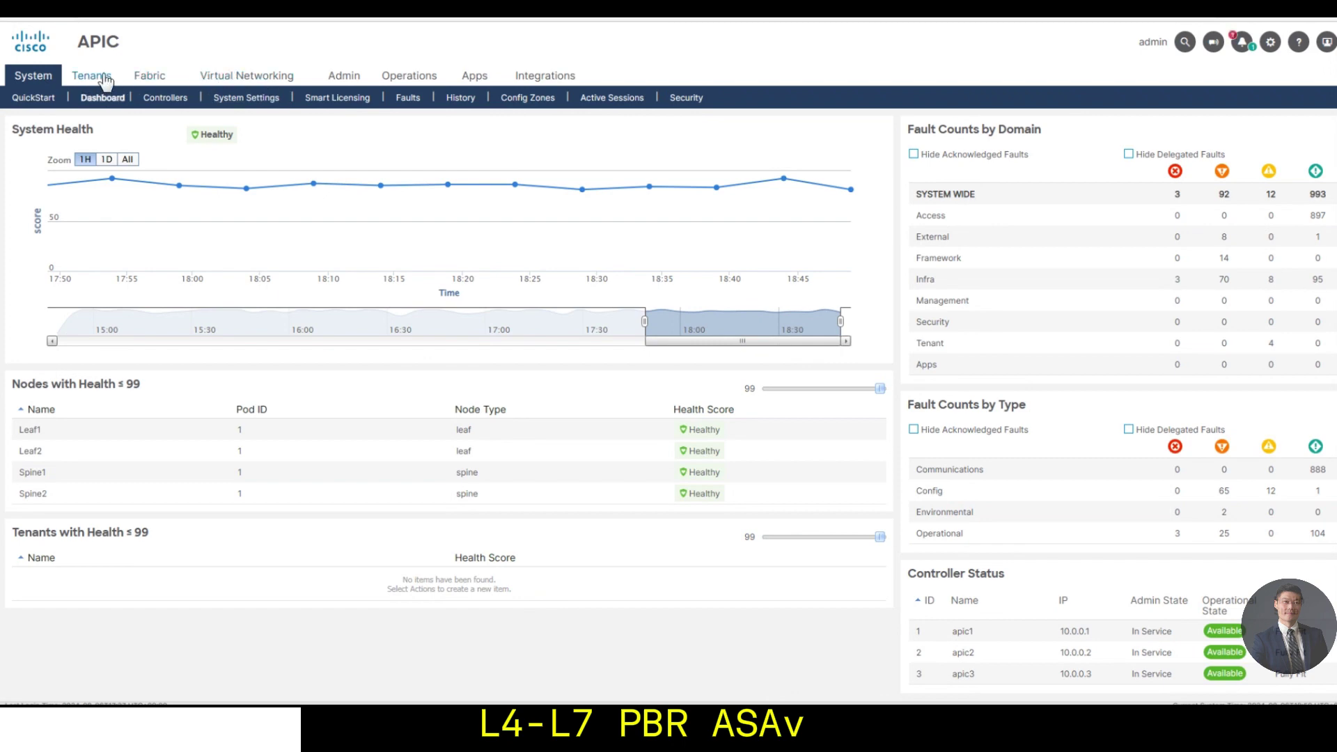
click(143, 76)
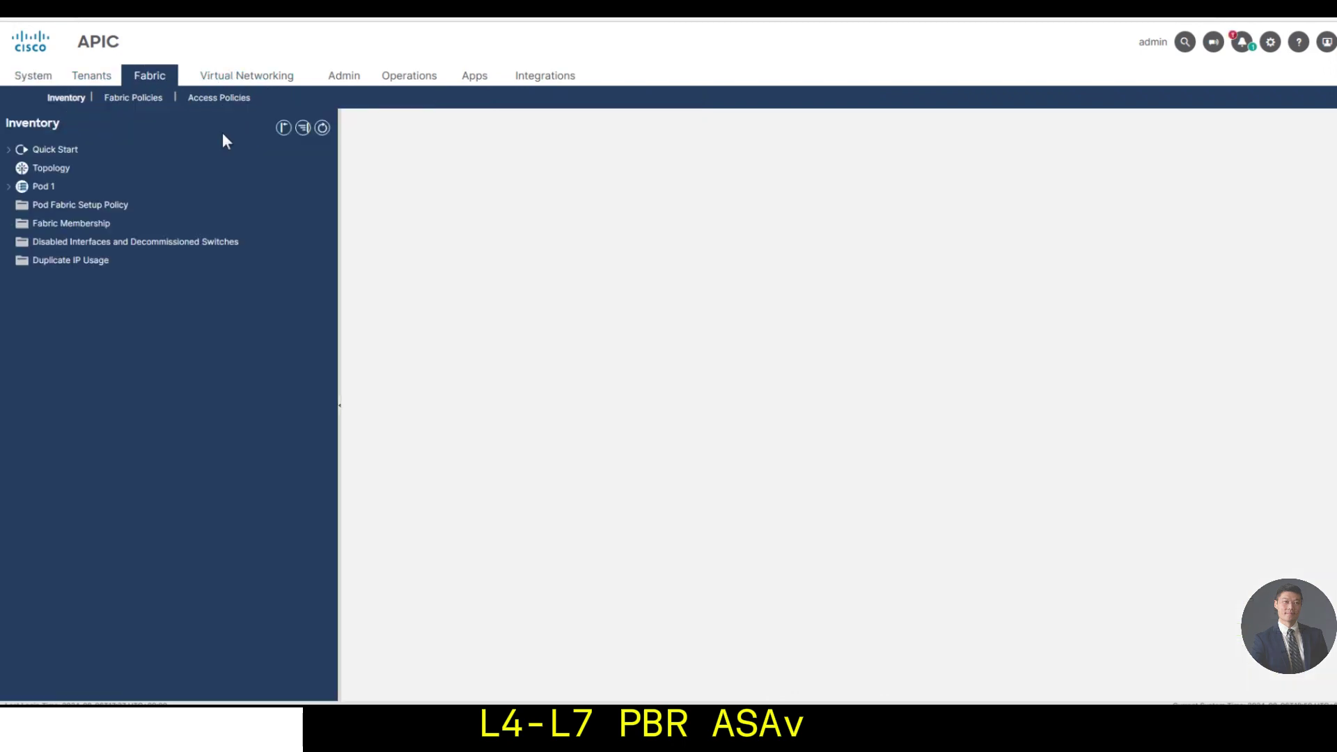
click(234, 99)
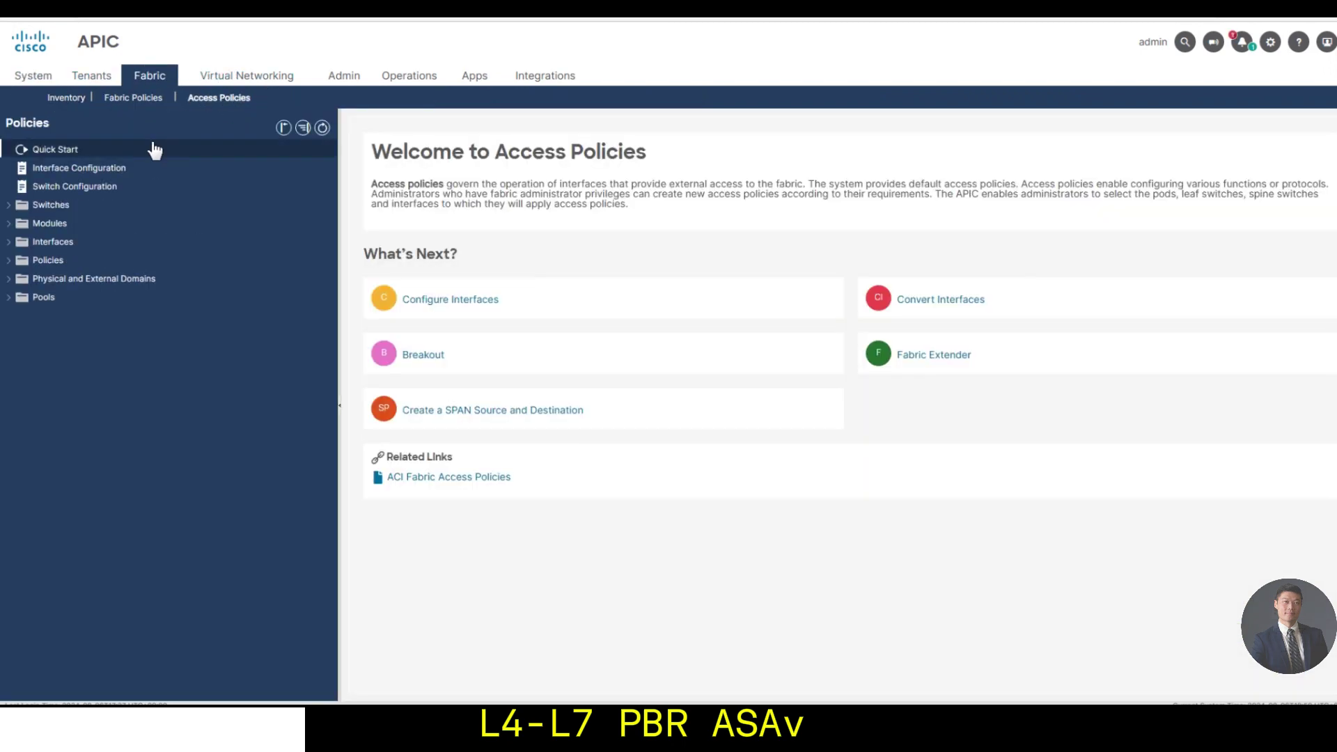
click(127, 167)
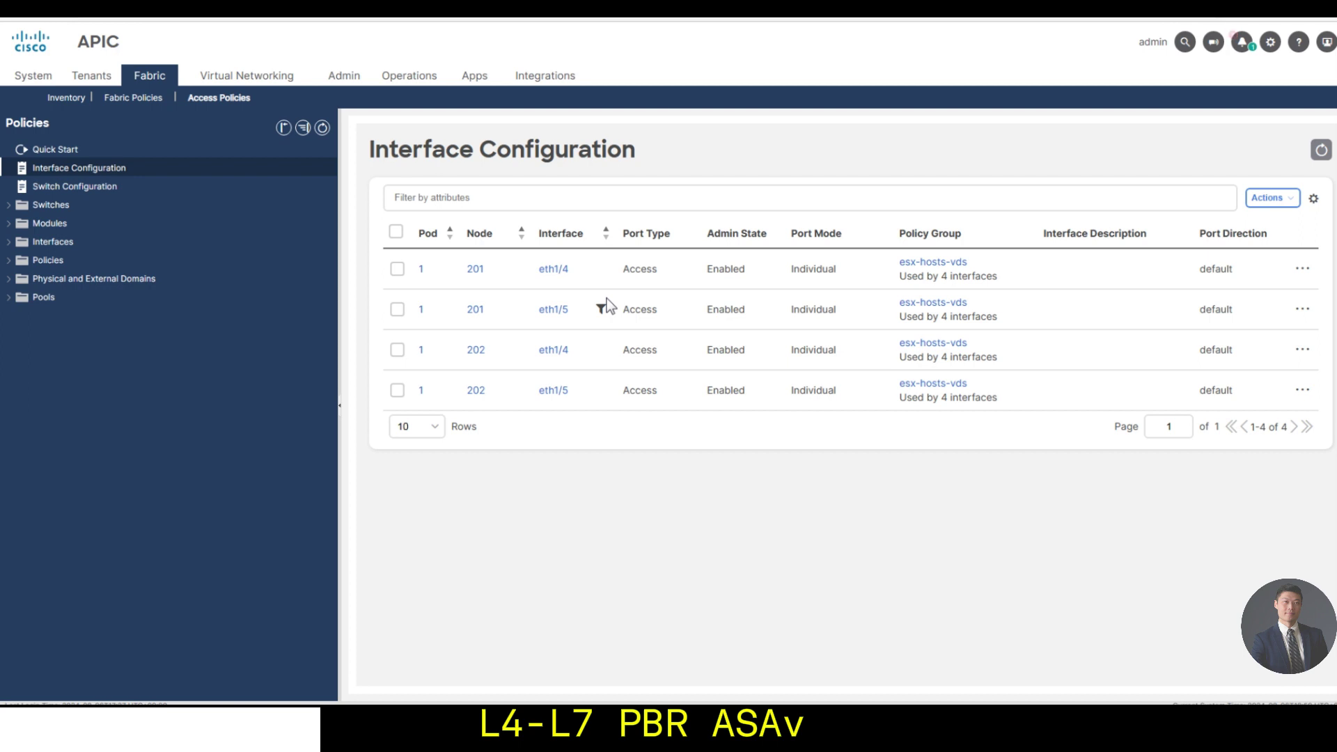
Step: View the VLAN range and associated domains of the esx-hosts-vds-vlans pool
click(13, 300)
click(22, 317)
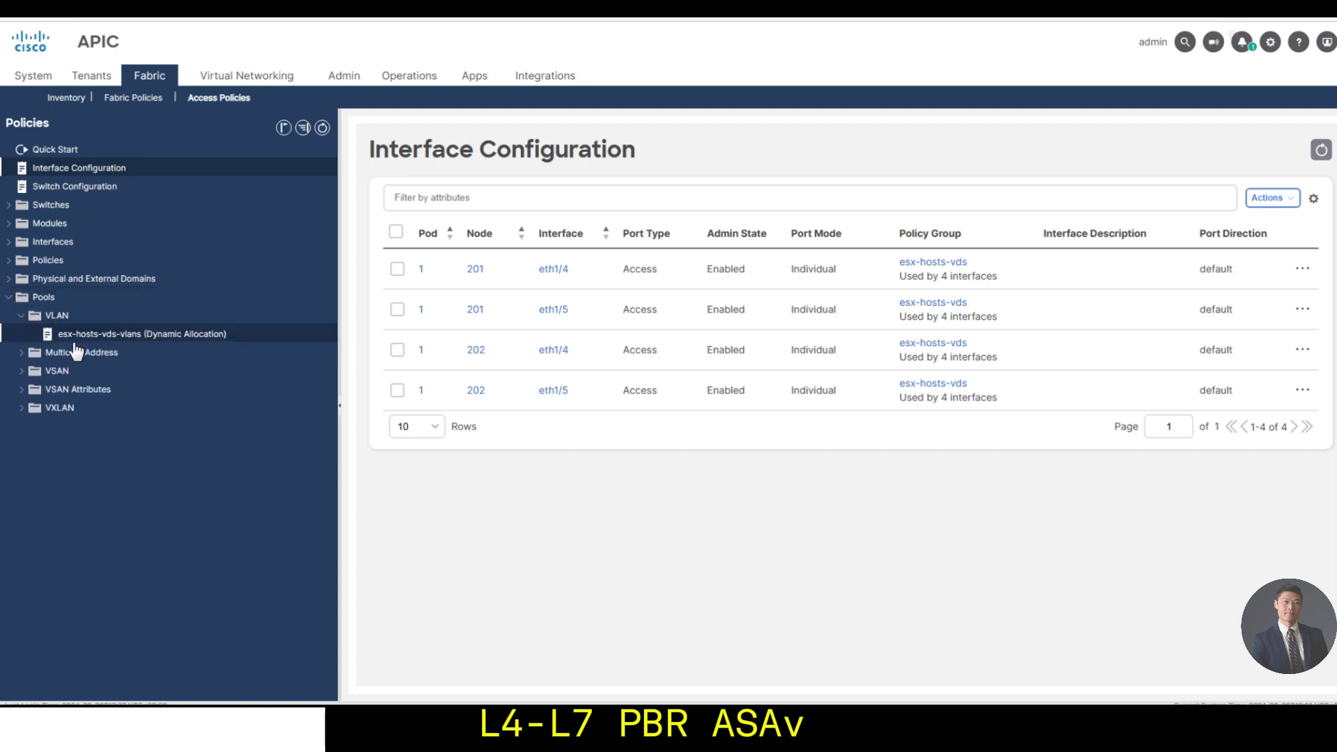
click(83, 335)
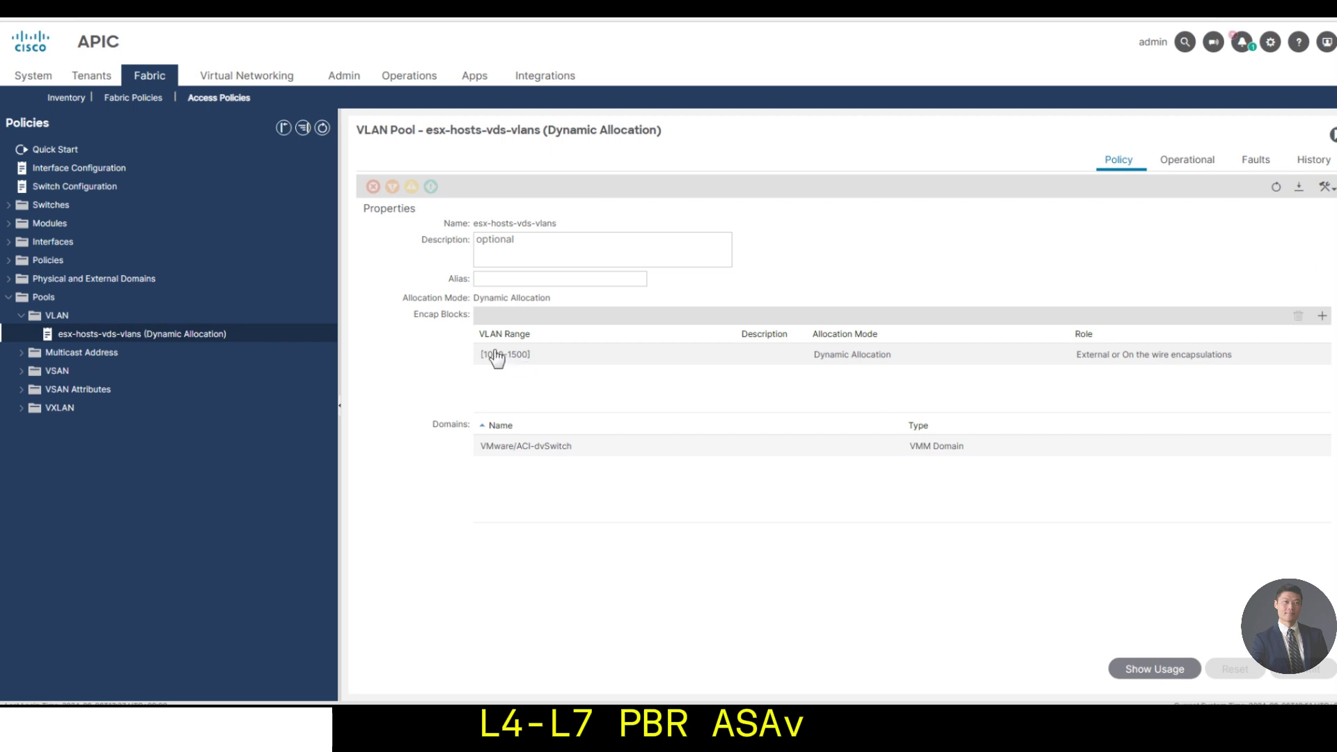
Step: Open the dCloud tenant and view its application profiles
click(90, 78)
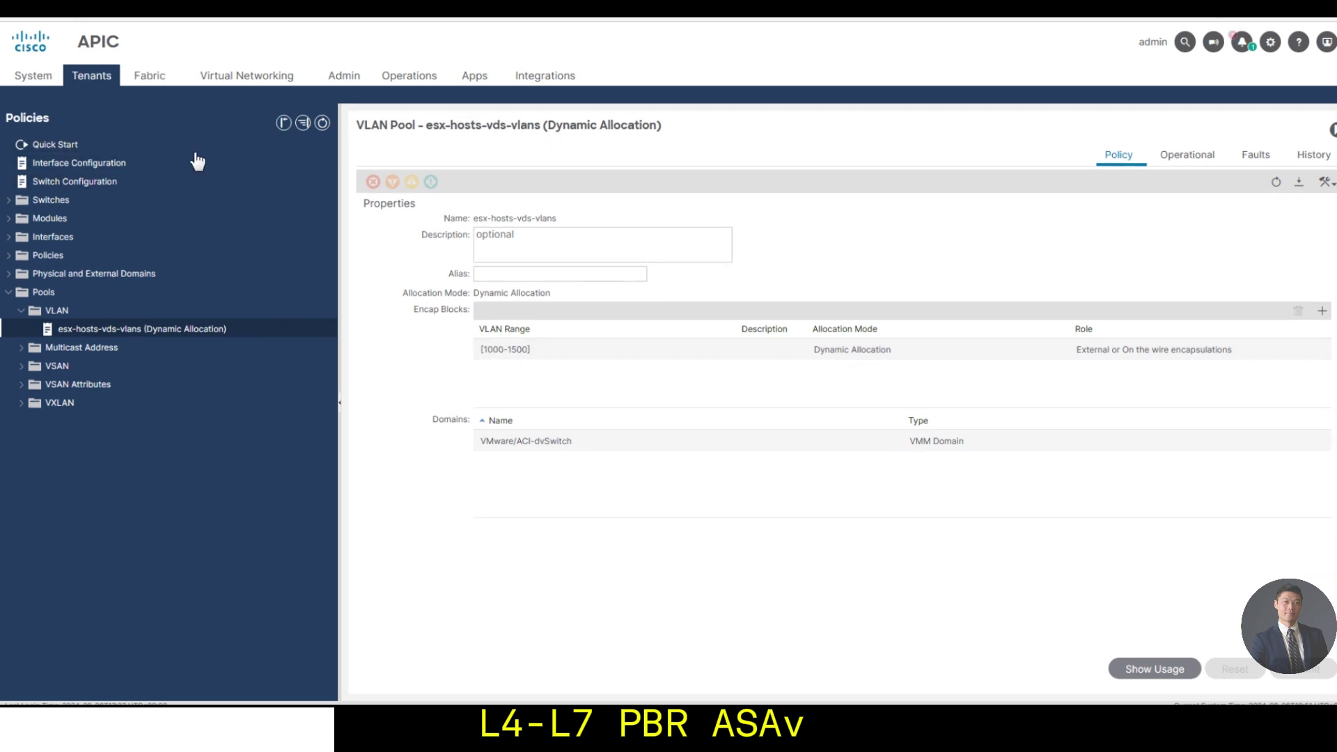
double_click(61, 224)
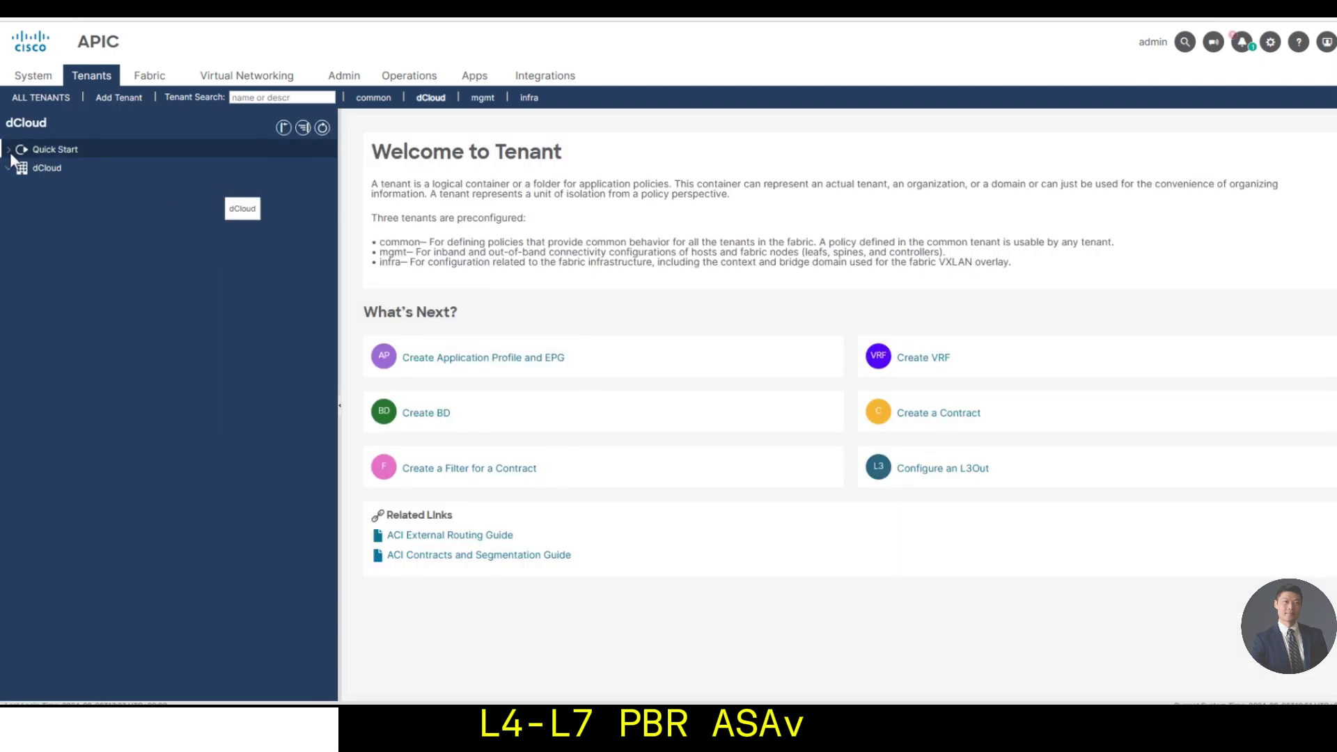
click(10, 152)
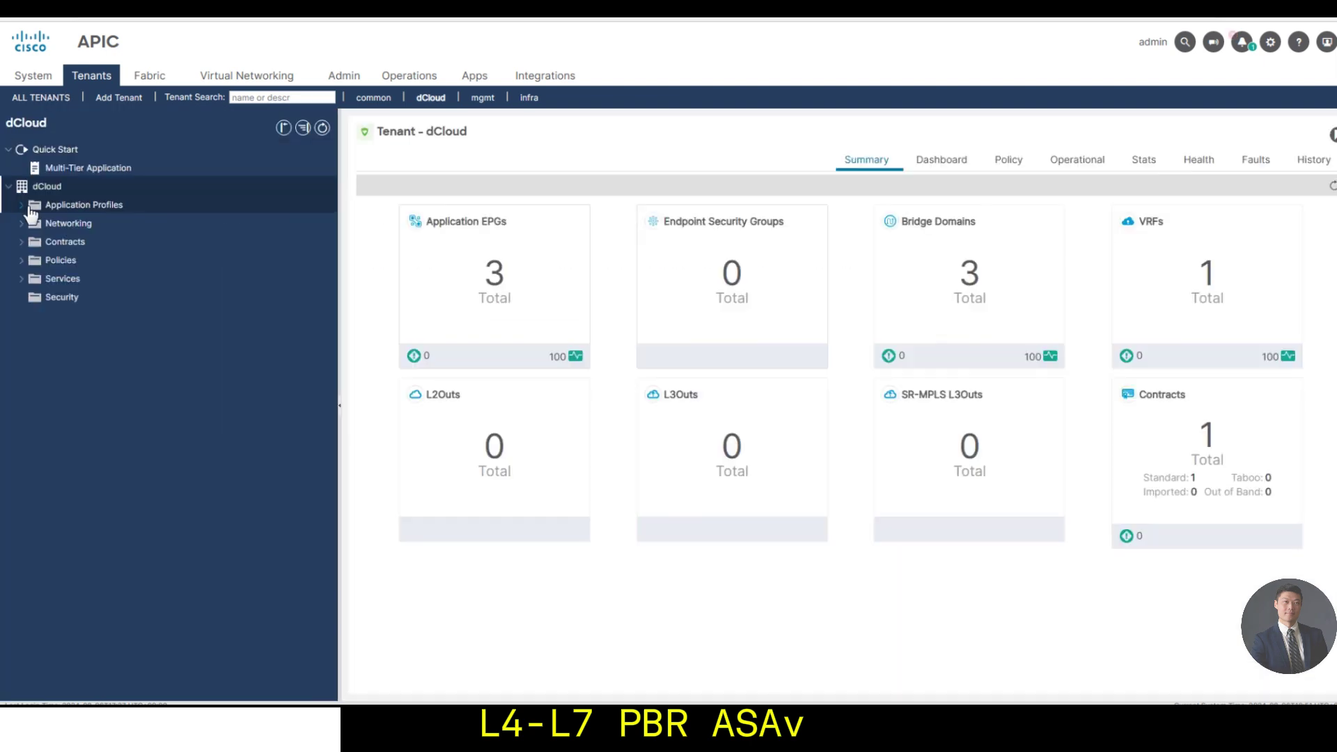
click(123, 206)
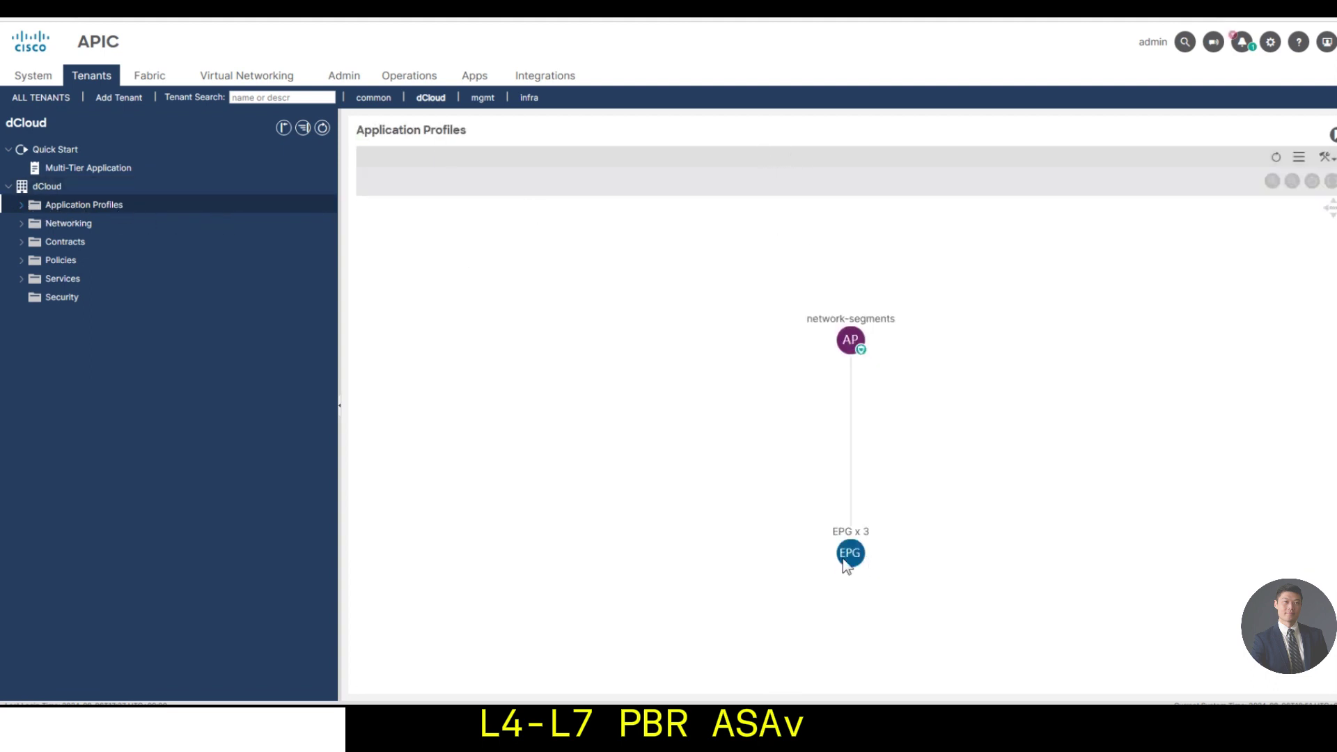
Step: Examine the topology of the network-segments application profile, including its contract, the three EPGs and their VMM domains
click(21, 205)
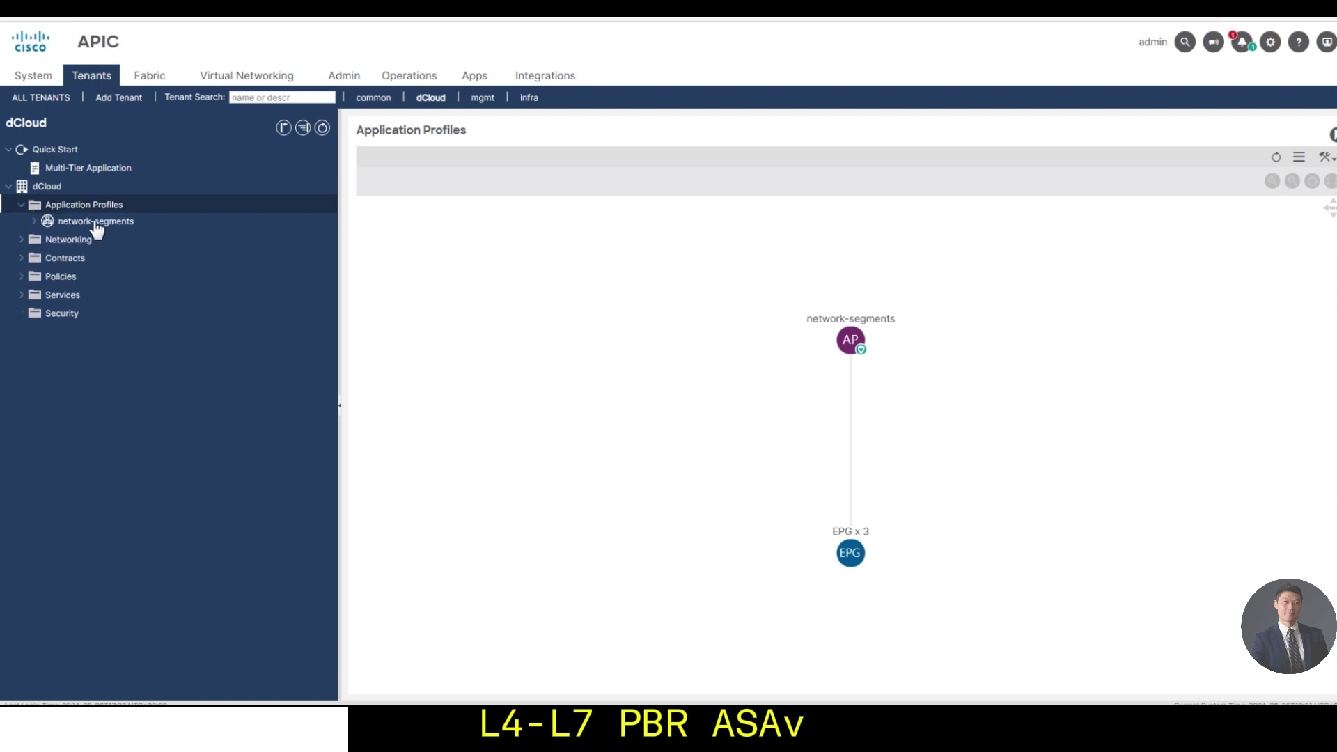
click(198, 230)
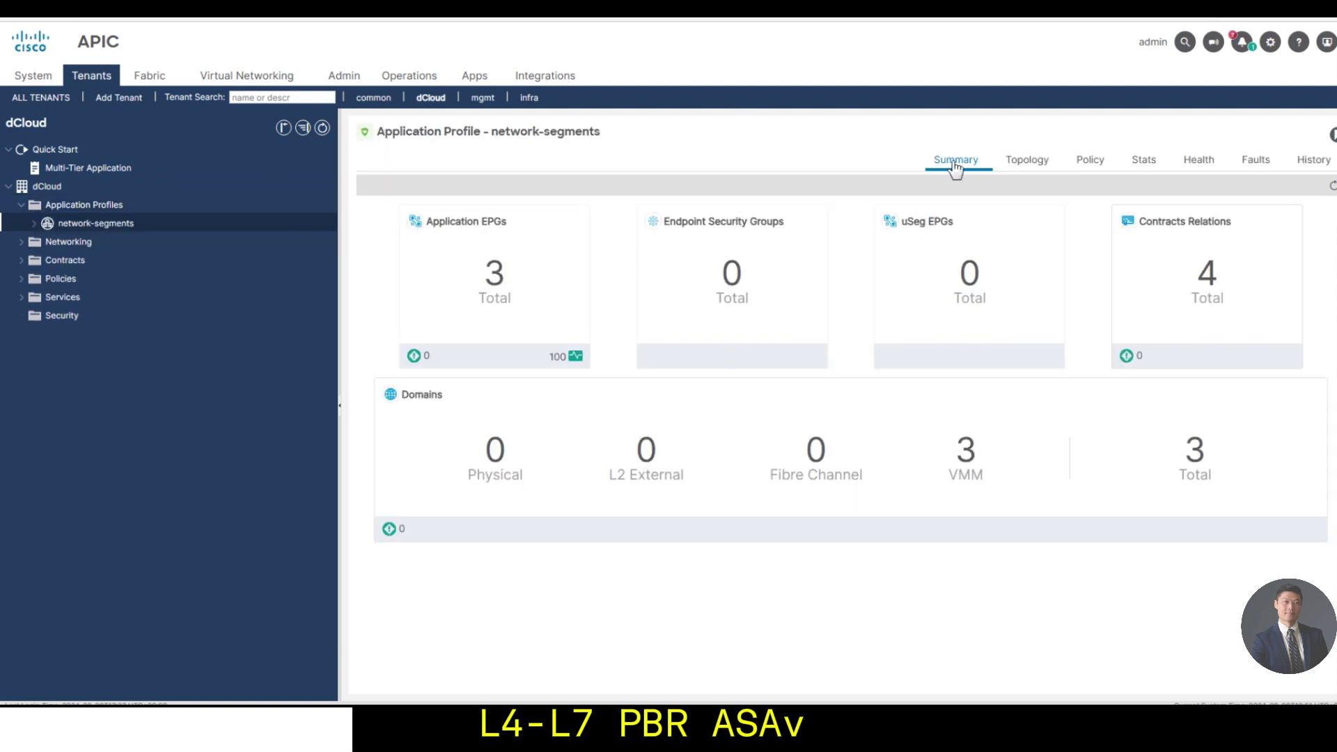
click(1043, 161)
mouse_move(856, 314)
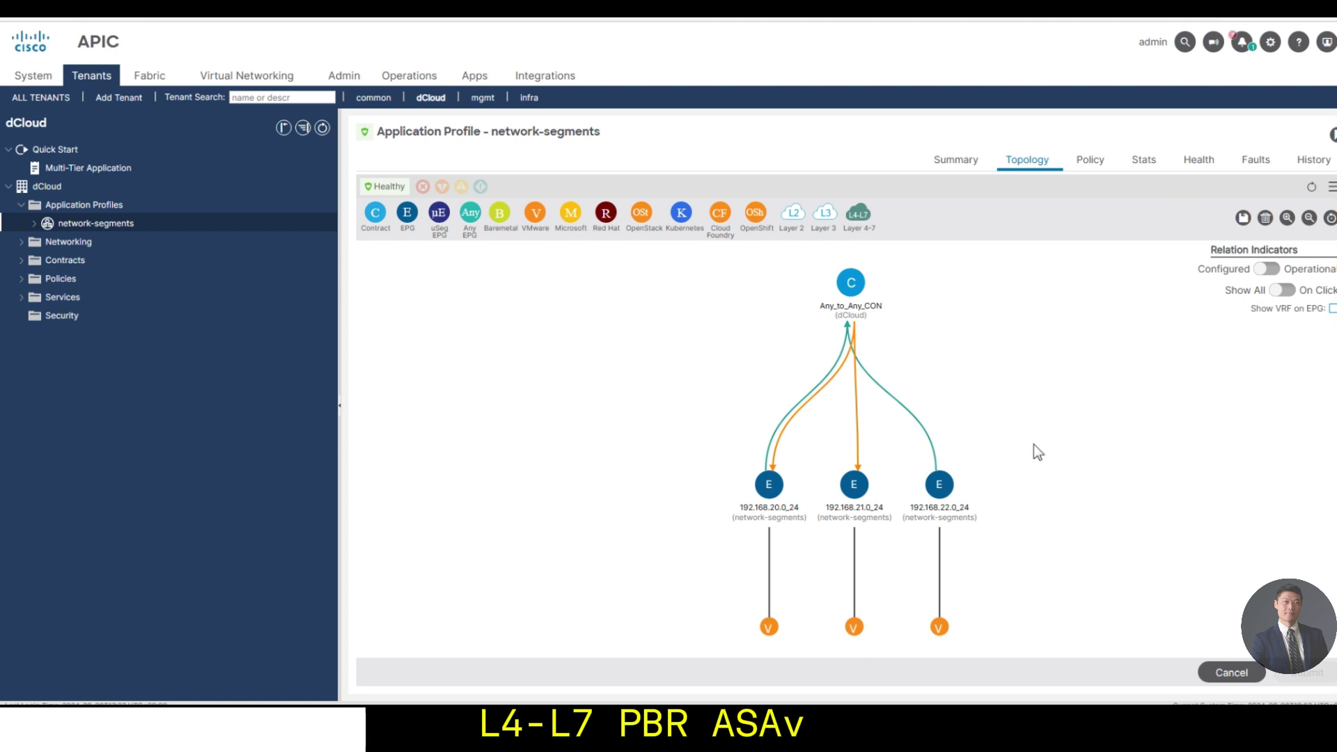
mouse_move(960, 507)
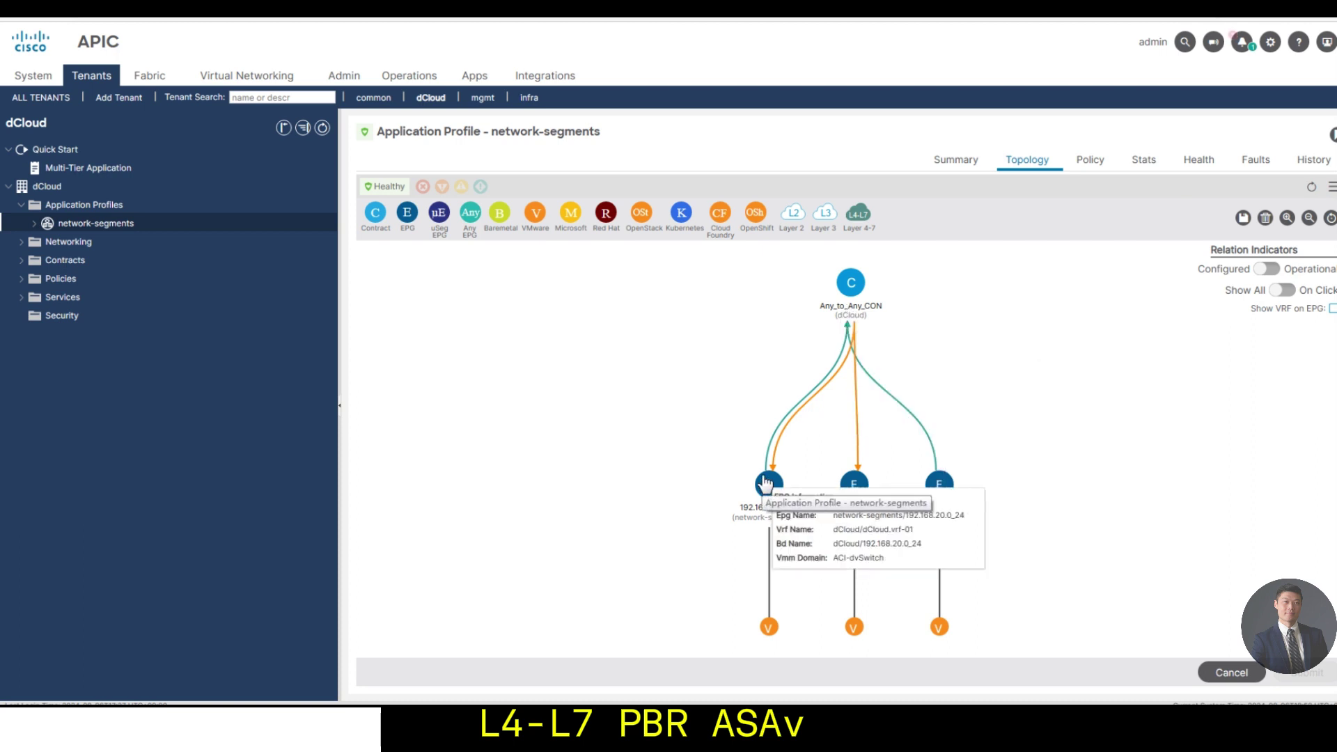
mouse_move(778, 483)
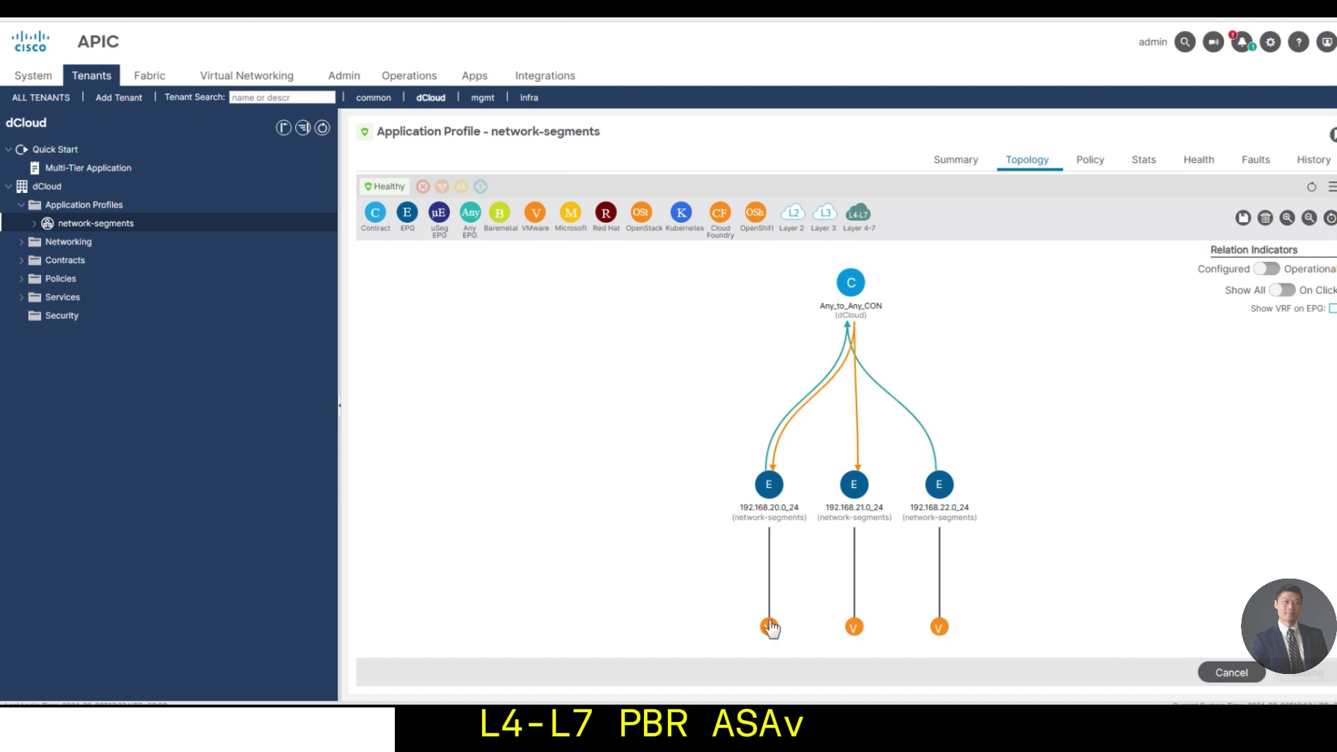
mouse_move(856, 631)
mouse_move(939, 630)
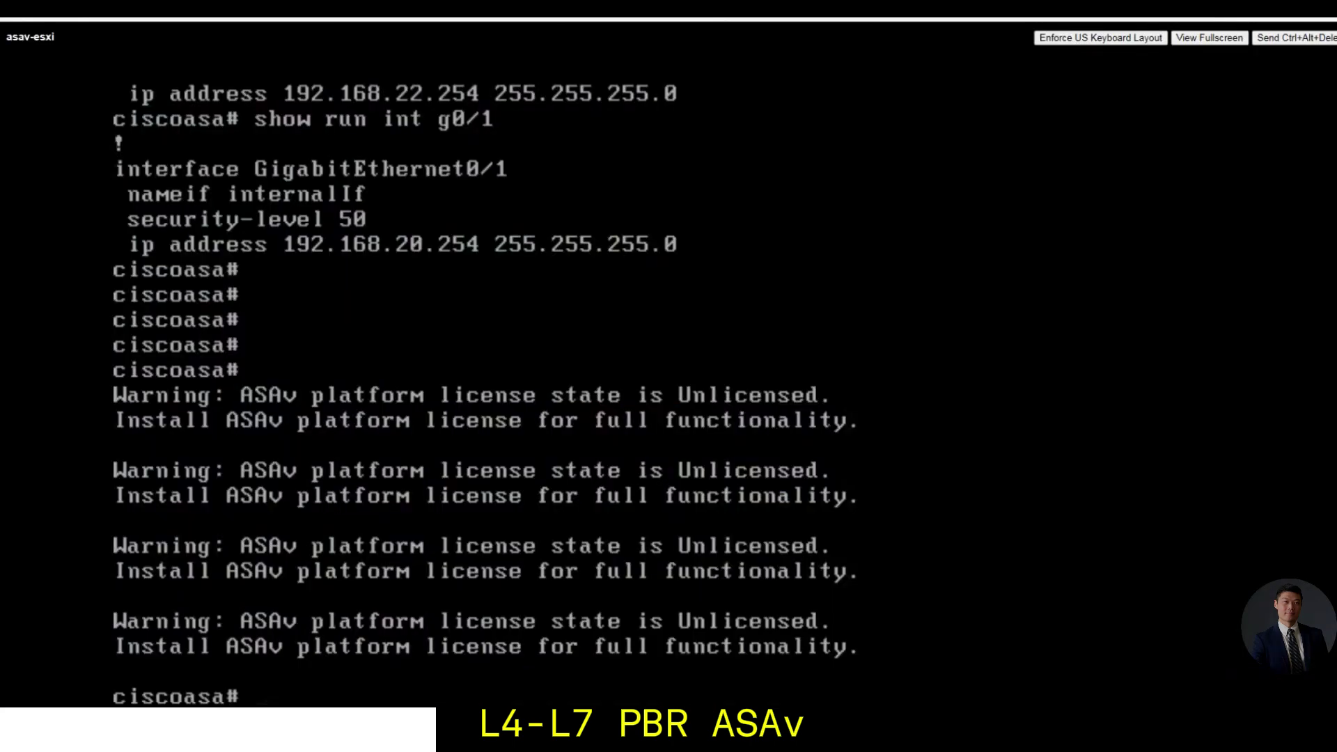
Step: Switch to the ASAv console and try to list the interfaces with "show inter bri"
text(show inter bri)
key(Tab)
key(Return)
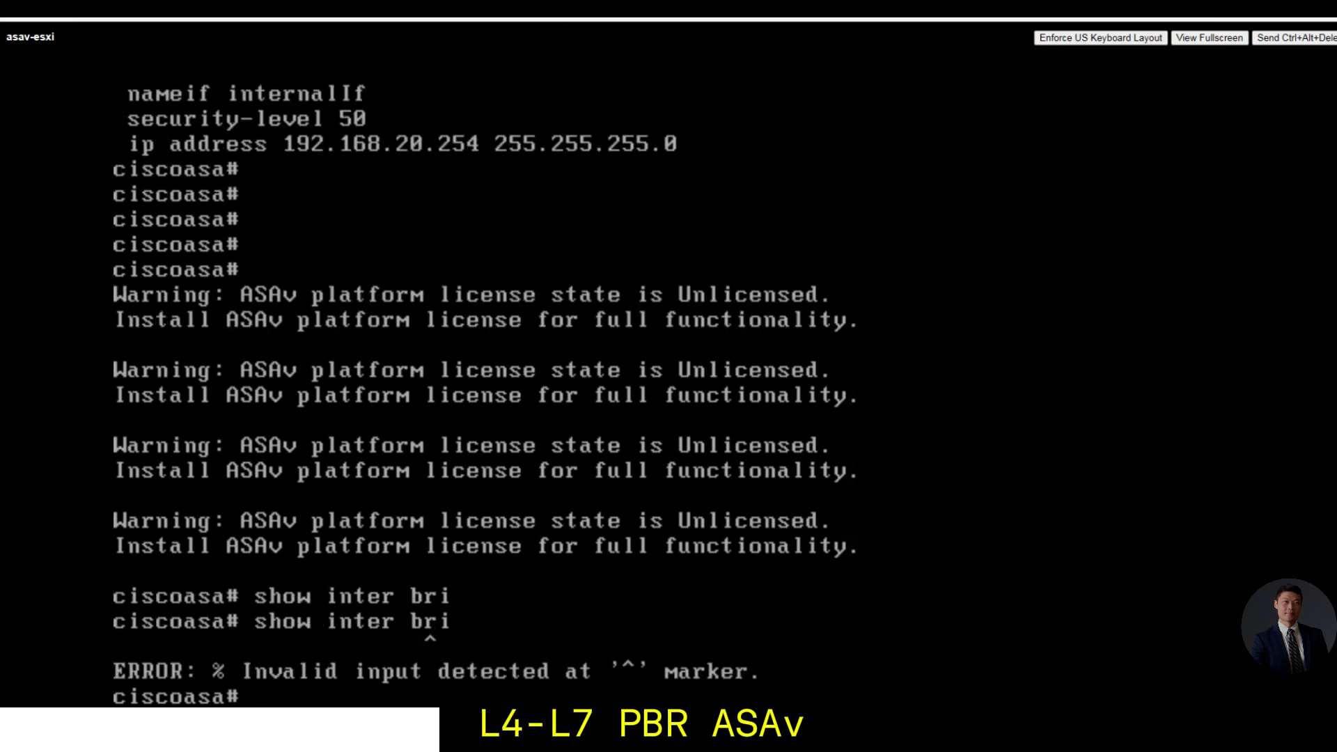
text(h)
key(BackSpace)
text(show inter bri)
key(Tab)
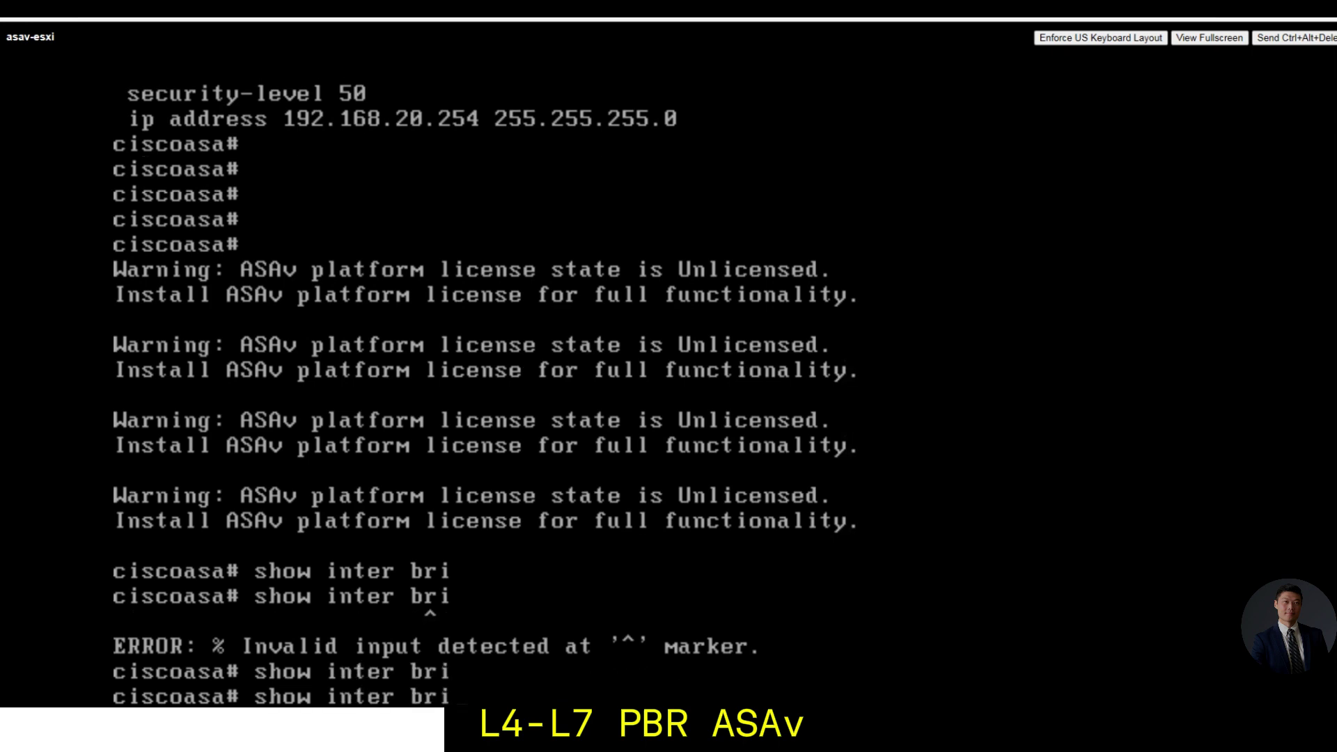
key(Return)
Step: List the firewall's interfaces and IP addresses with "show int ip brief"
key(Up)
key(Up)
key(Up)
key(Up)
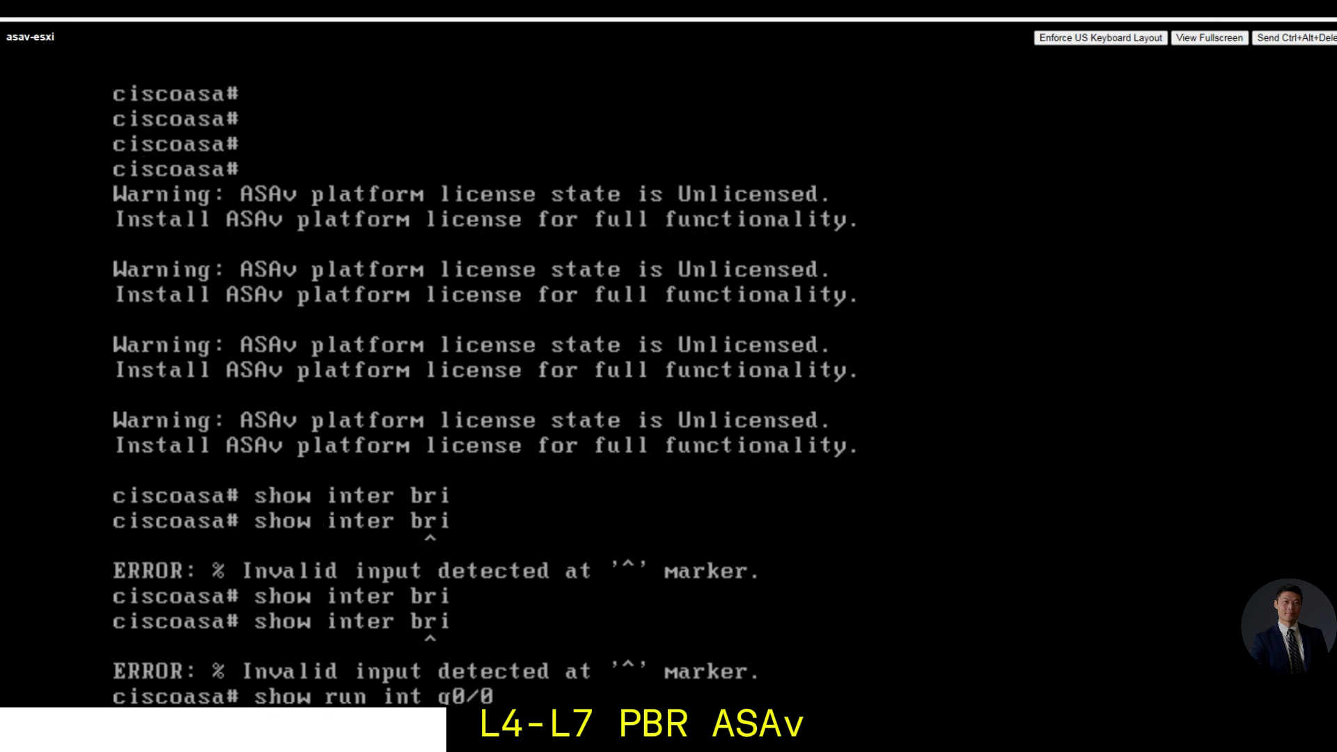
key(Up)
key(Up)
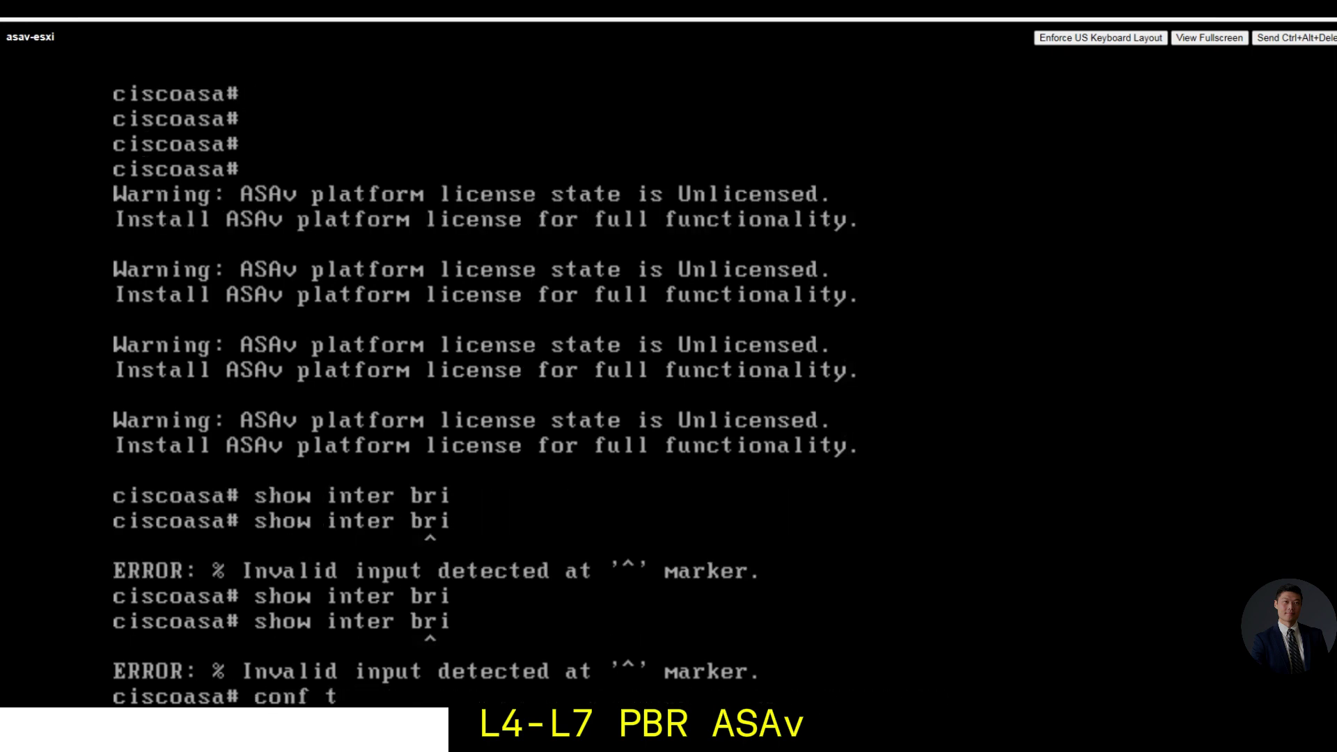
key(Up)
key(Up)
key(Down)
key(Down)
key(BackSpace)
key(BackSpace)
key(BackSpace)
key(BackSpace)
key(BackSpace)
key(BackSpace)
text(show int ip brief)
key(Return)
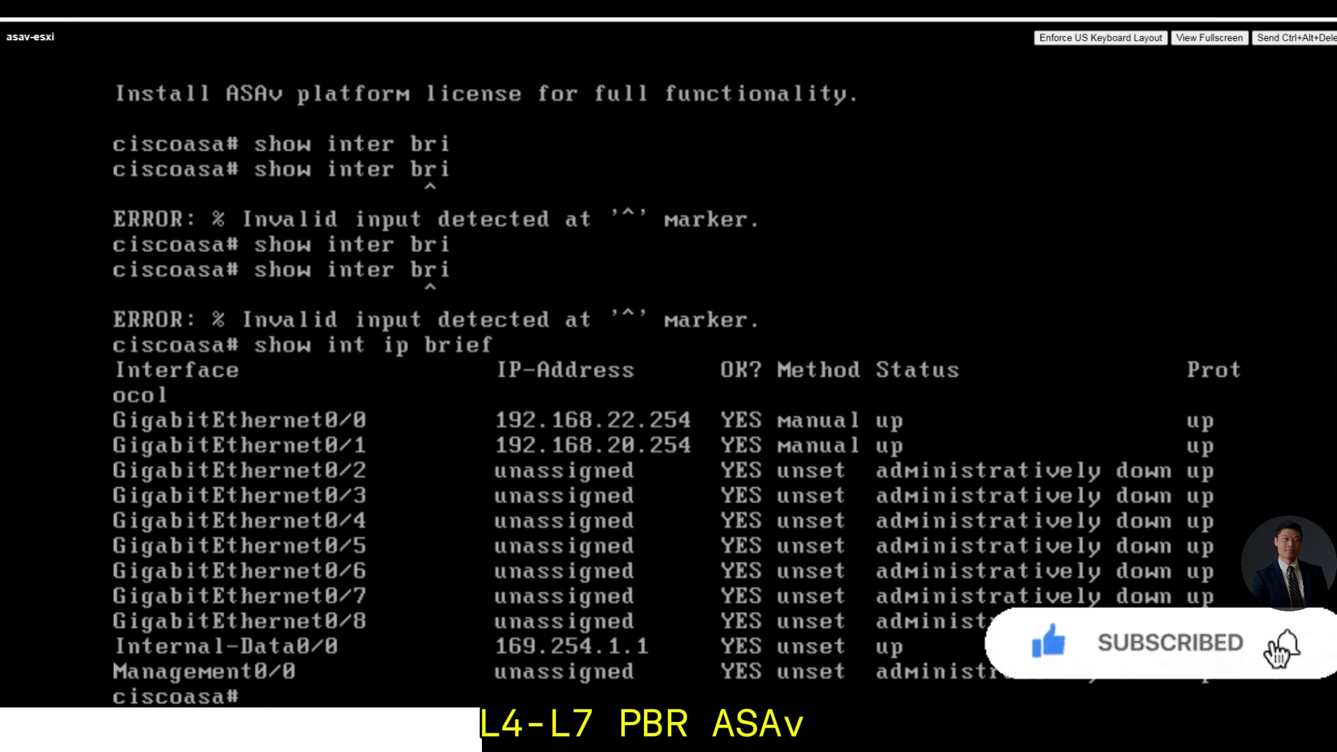
Step: Display the running configuration of the external interface with "show run int g0/0"
text(J)
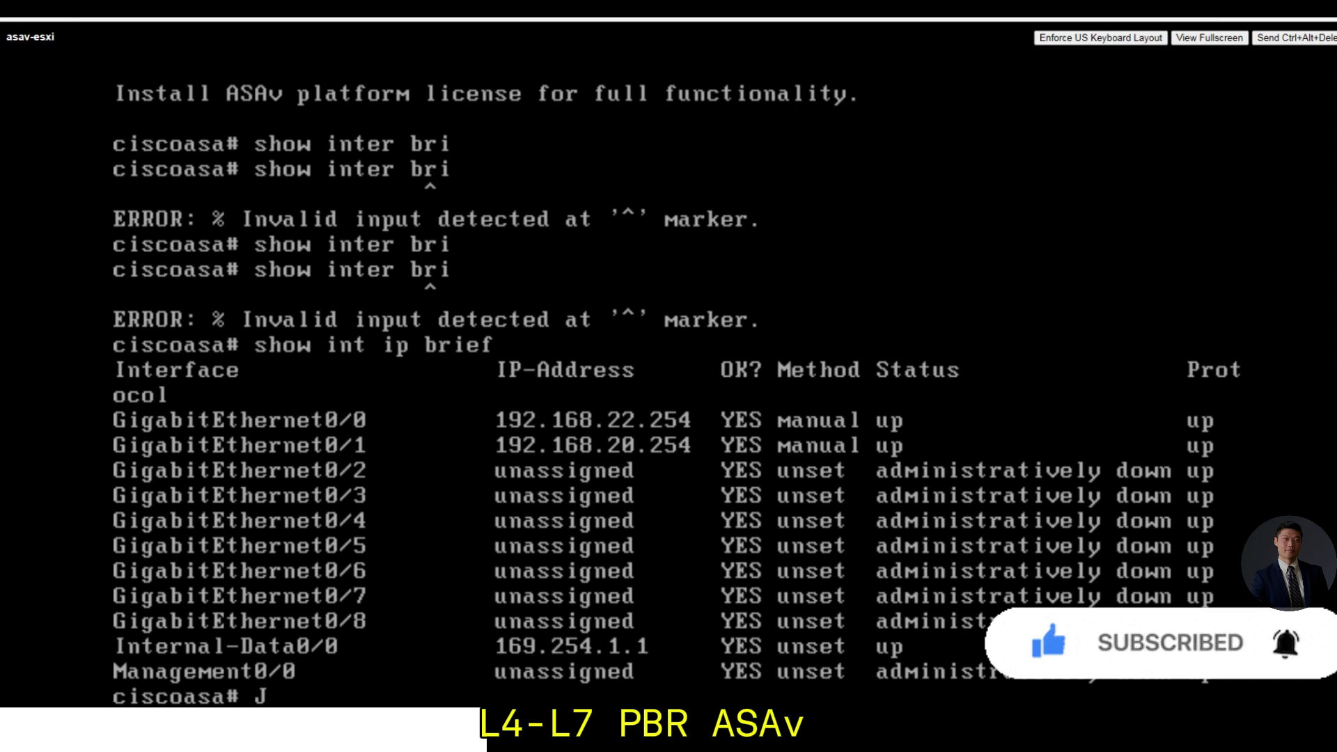
text(show)
key(BackSpace)
key(BackSpace)
key(BackSpace)
key(BackSpace)
key(BackSpace)
text(show run int)
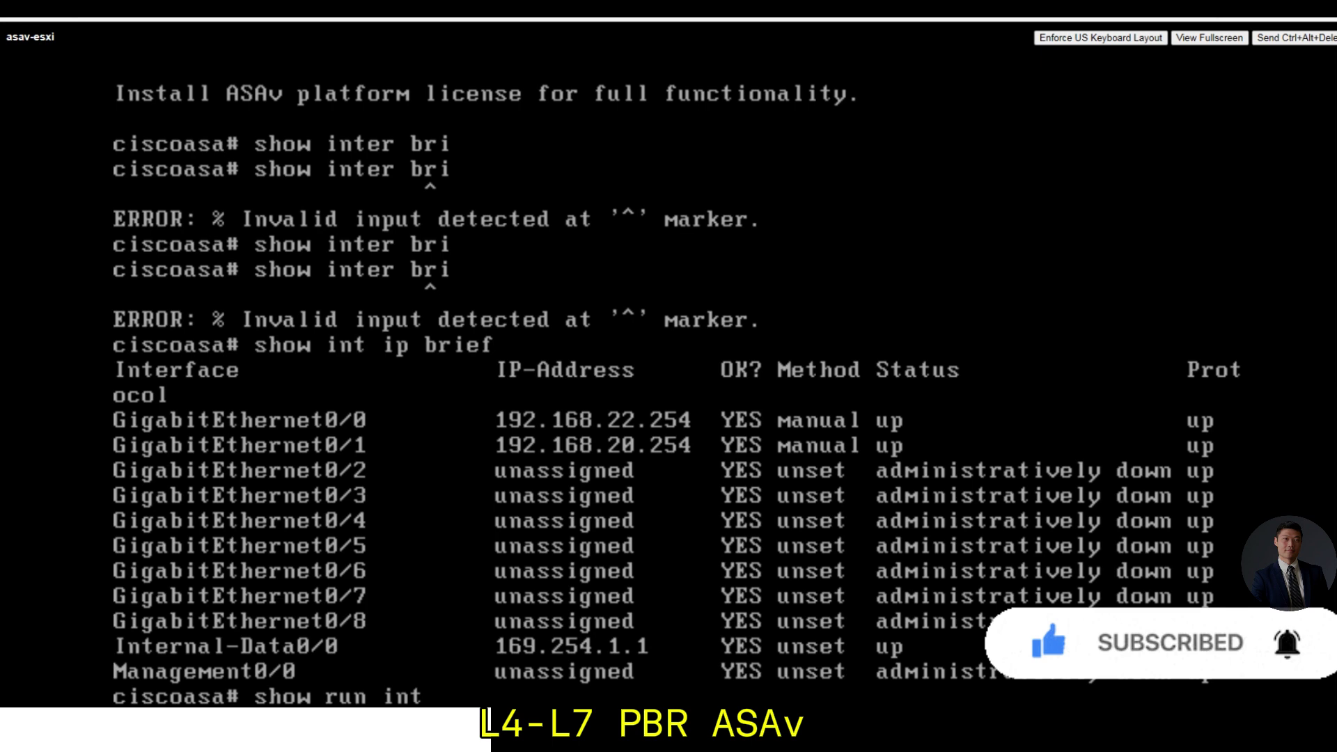
text( e0/0)
key(Return)
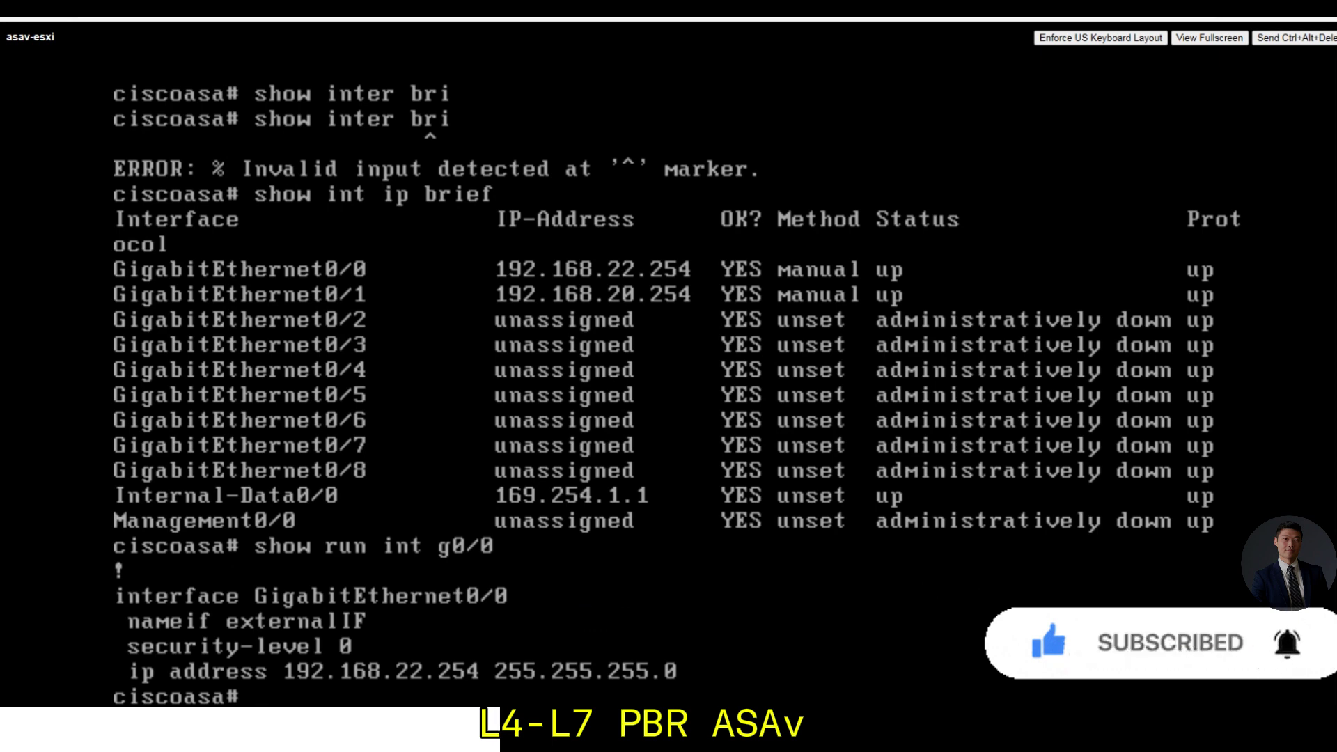
Step: Display the running configuration of the internal interface with "show run int g0/1"
key(Up)
key(BackSpace)
text(1)
key(Return)
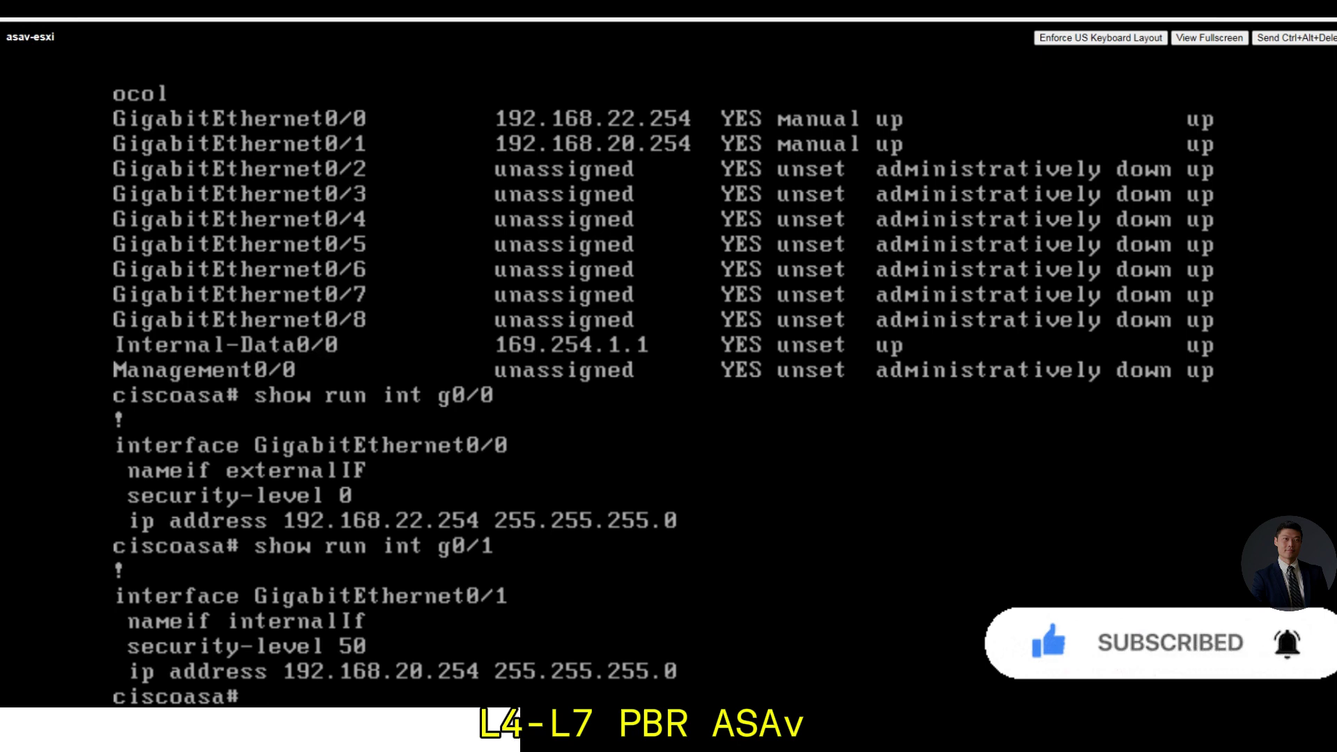
Step: Display the firewall's running configuration with "show run", page through to the access-list and timeout settings, and quit the listing
text(show run)
key(Return)
key(Return)
key(Return)
key(Return)
key(Return)
key(Return)
key(Return)
key(Return)
key(Return)
key(Return)
key(Return)
key(Return)
key(Return)
key(Return)
key(Return)
key(Return)
key(Return)
key(Return)
key(Return)
key(Return)
key(Return)
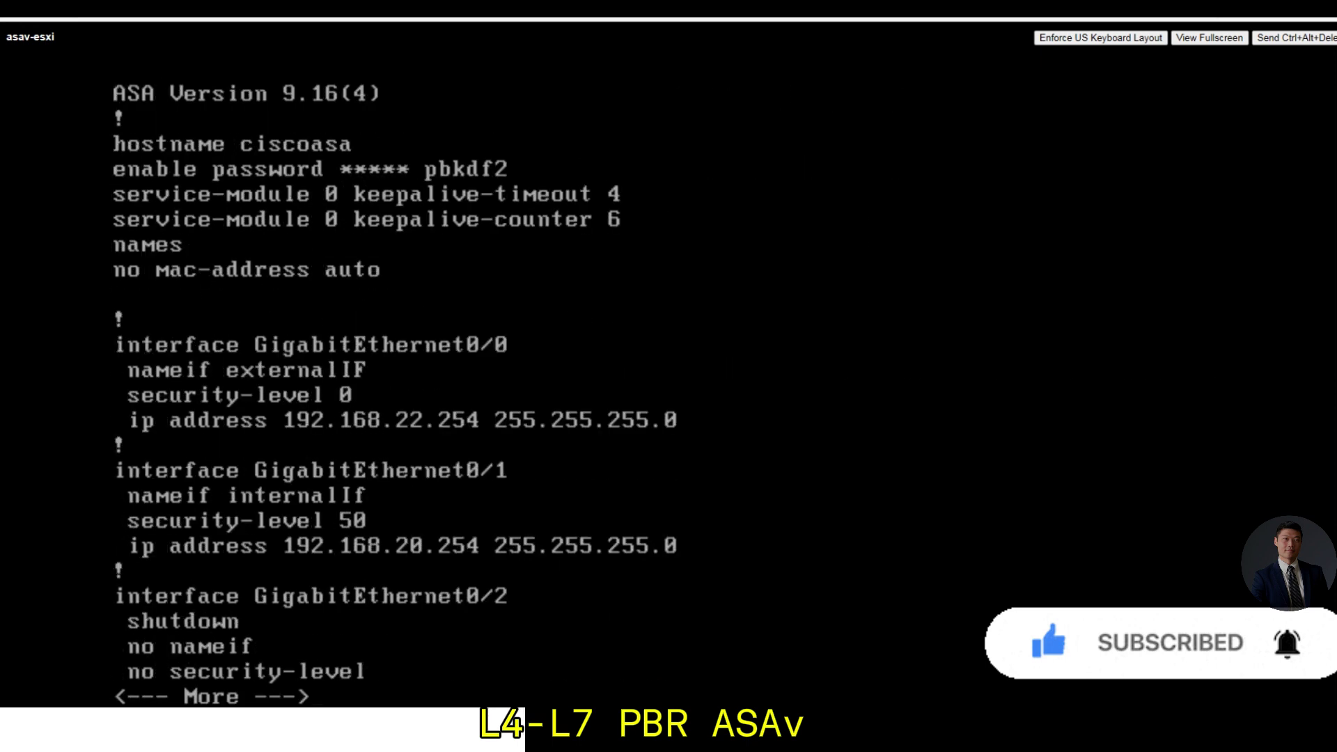
key(Return)
key(Return)
key(Return)
key(Return)
key(Return)
key(Return)
key(Return)
key(Return)
key(Return)
key(Return)
key(Return)
key(Return)
key(Return)
key(Return)
key(Return)
key(Return)
key(Return)
key(Return)
key(Return)
key(Return)
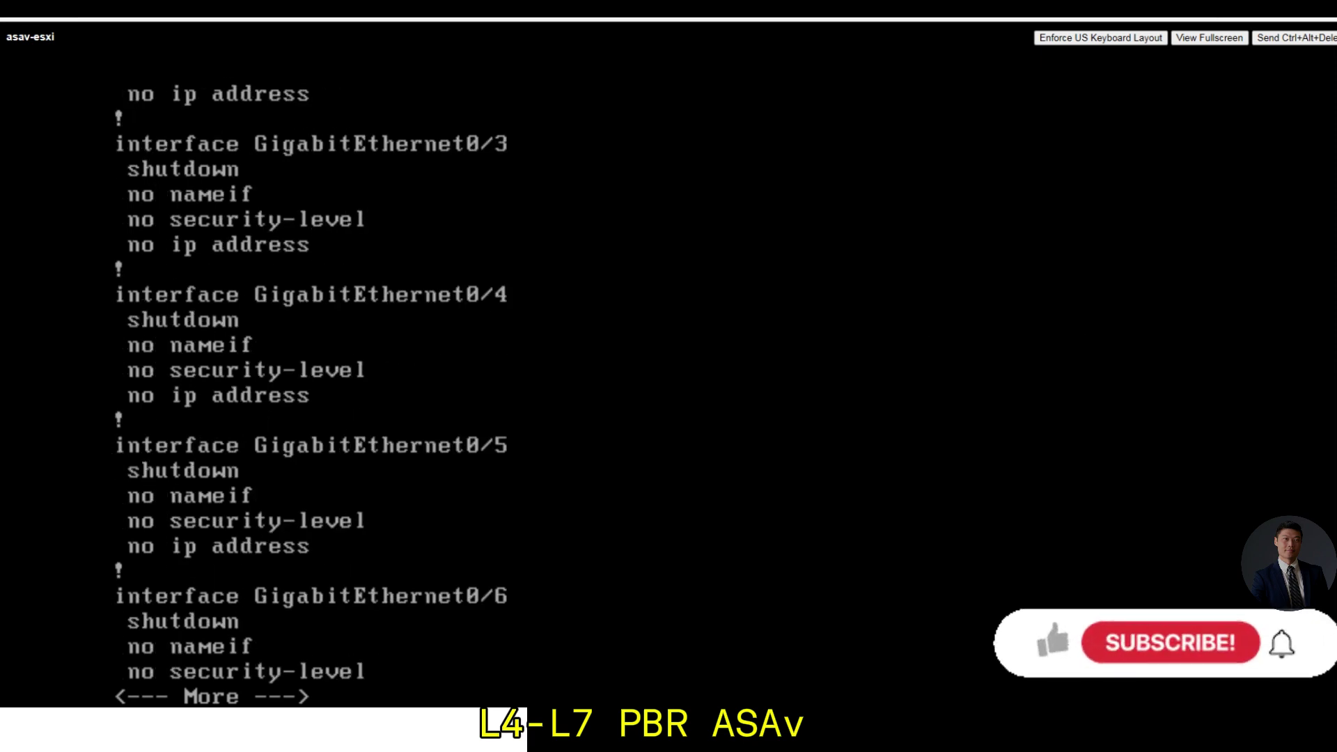
key(Return)
key(Return)
key(Return)
key(Return)
key(Return)
key(Return)
key(Return)
key(Return)
key(Return)
key(Return)
key(Return)
key(Return)
key(Return)
key(Return)
key(Return)
key(Return)
key(Return)
key(Return)
key(Return)
key(Return)
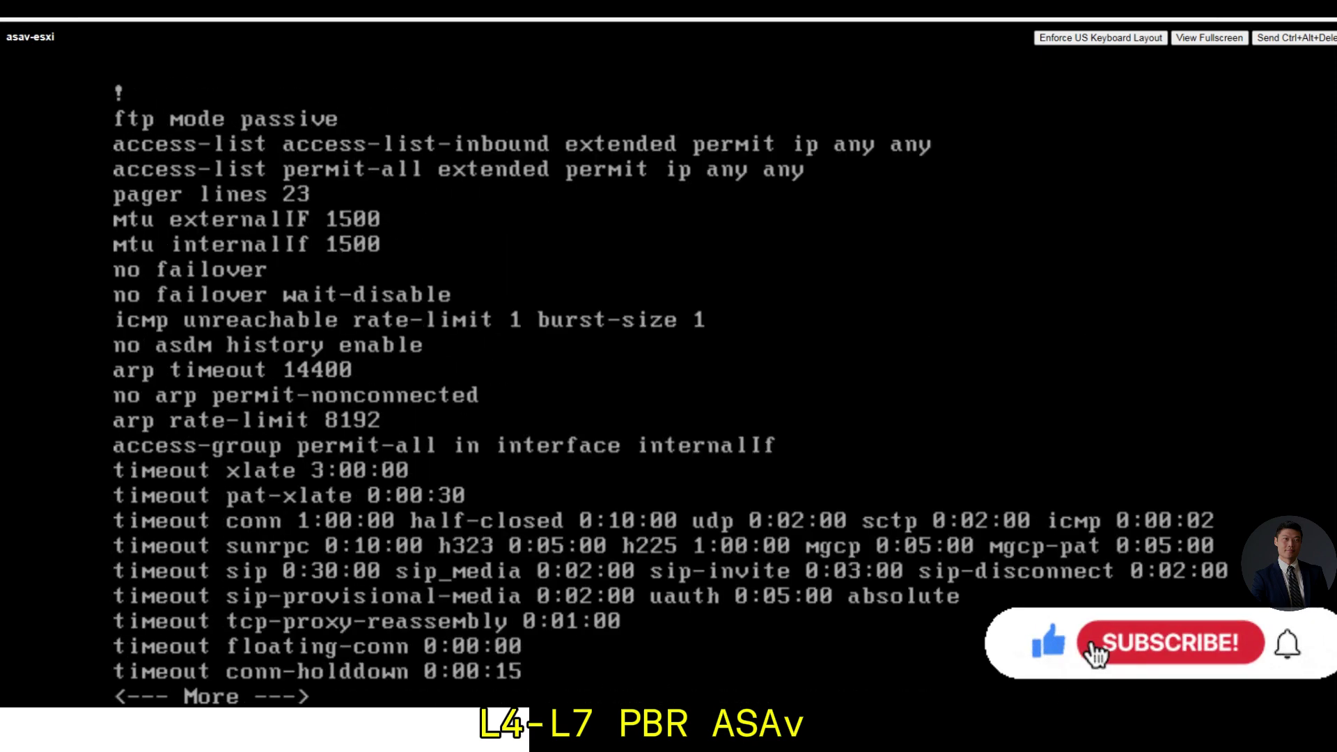
key(q)
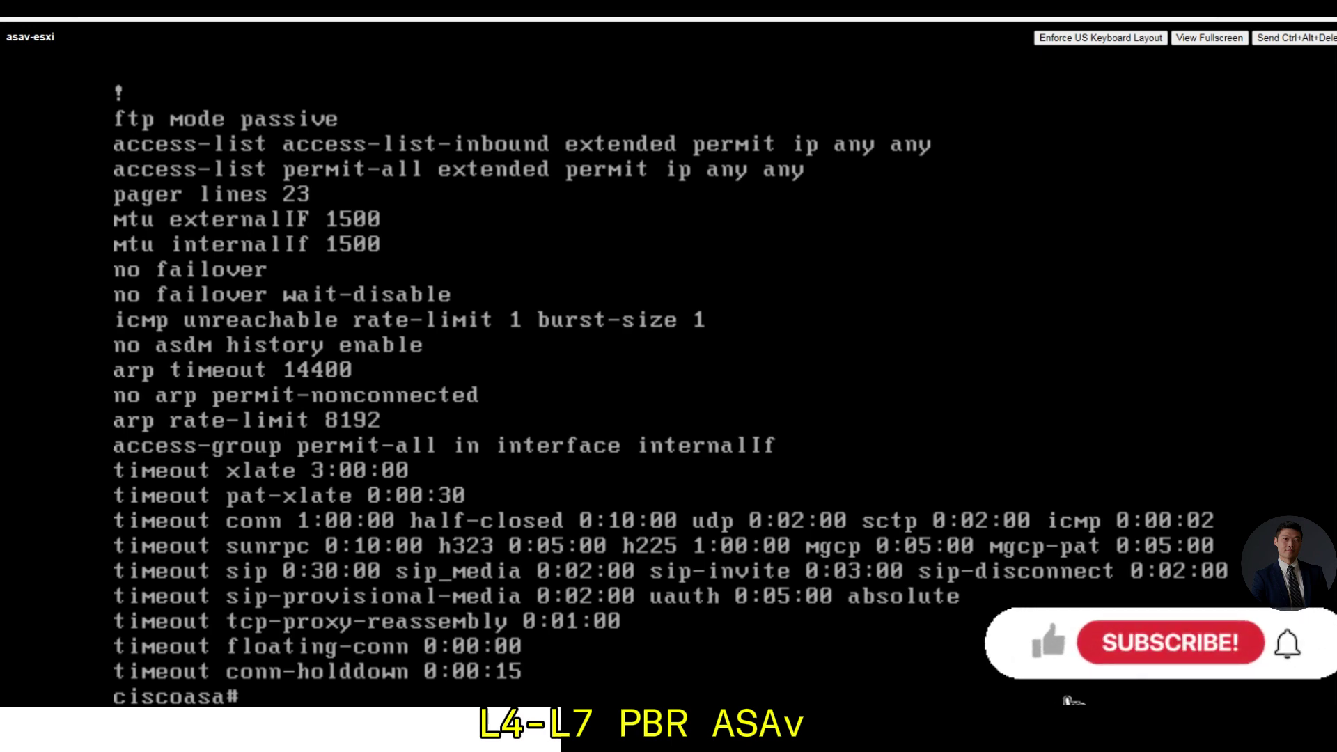
Step: List the firewall's interfaces and IP addresses again with "show int ip brief"
text(show int ip brief)
key(Return)
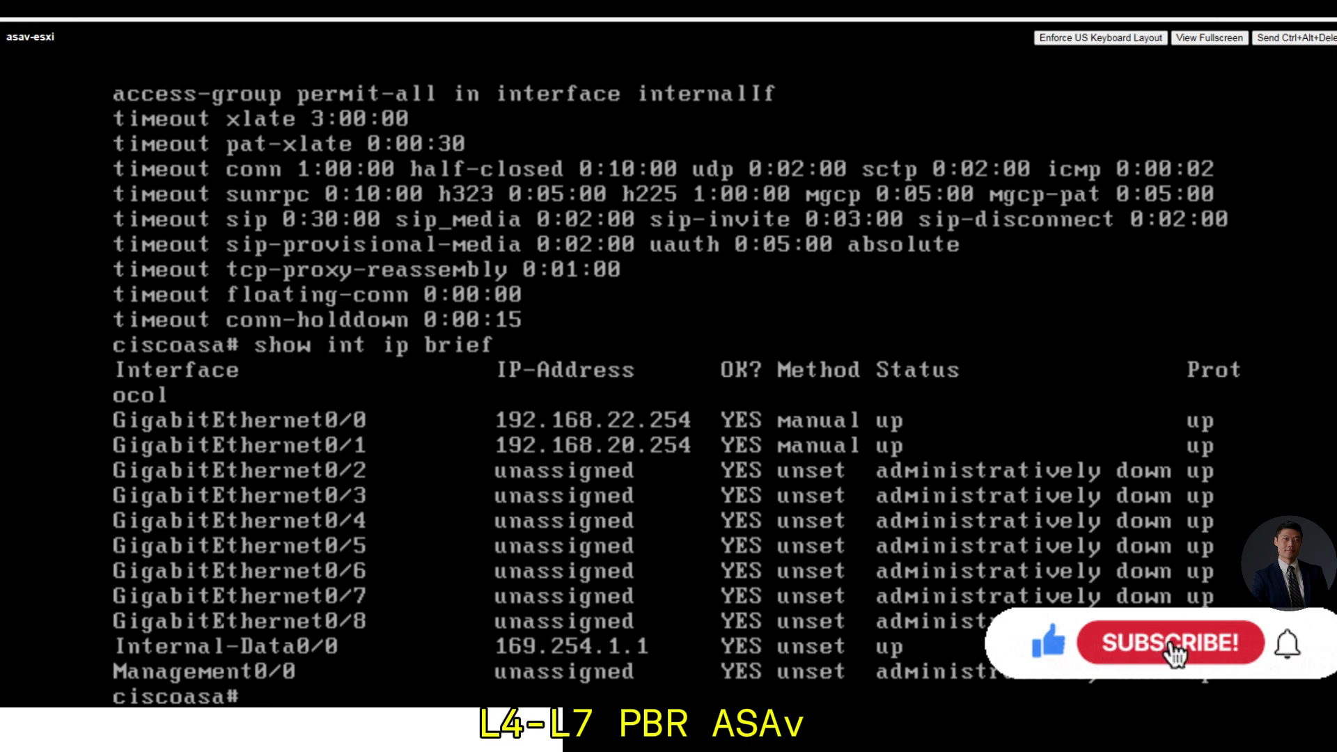
key(Return)
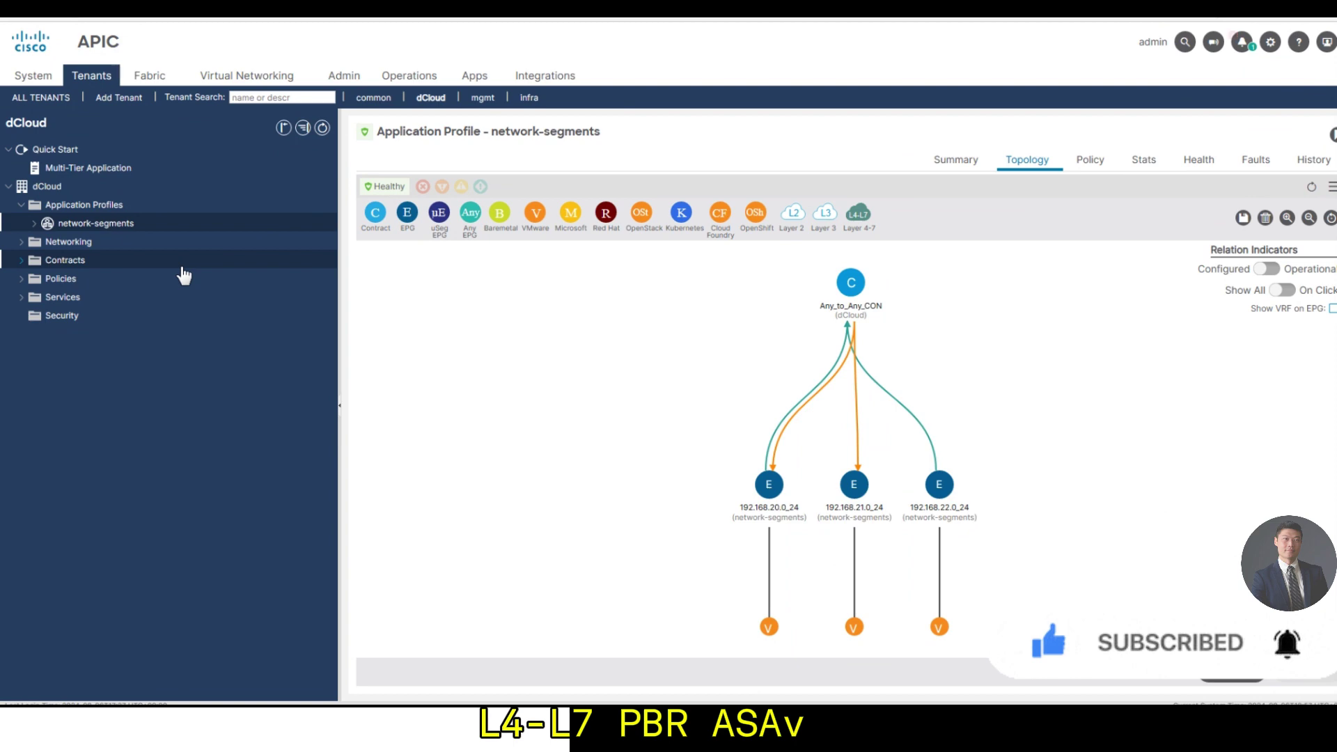
Step: Switch to APIC and start creating an L4-L7 device under the dCloud tenant's L4-L7 services
click(22, 297)
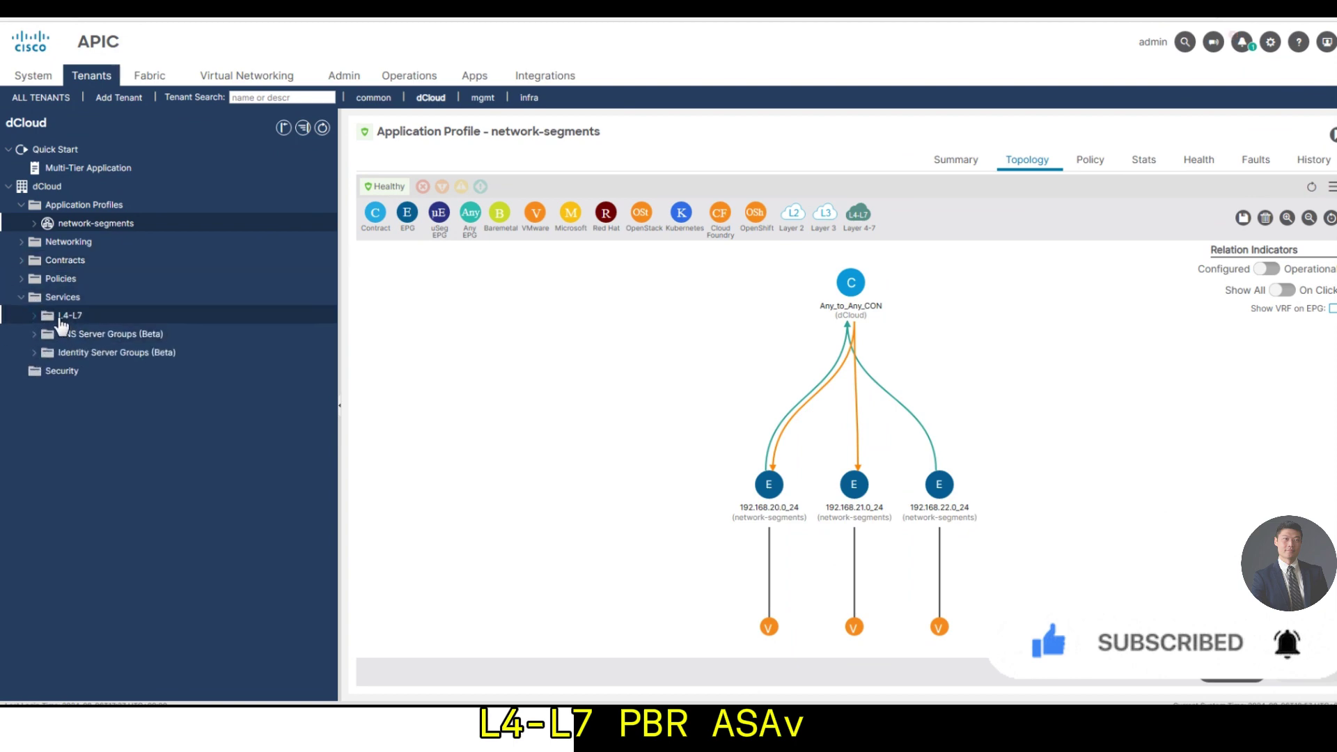
click(61, 321)
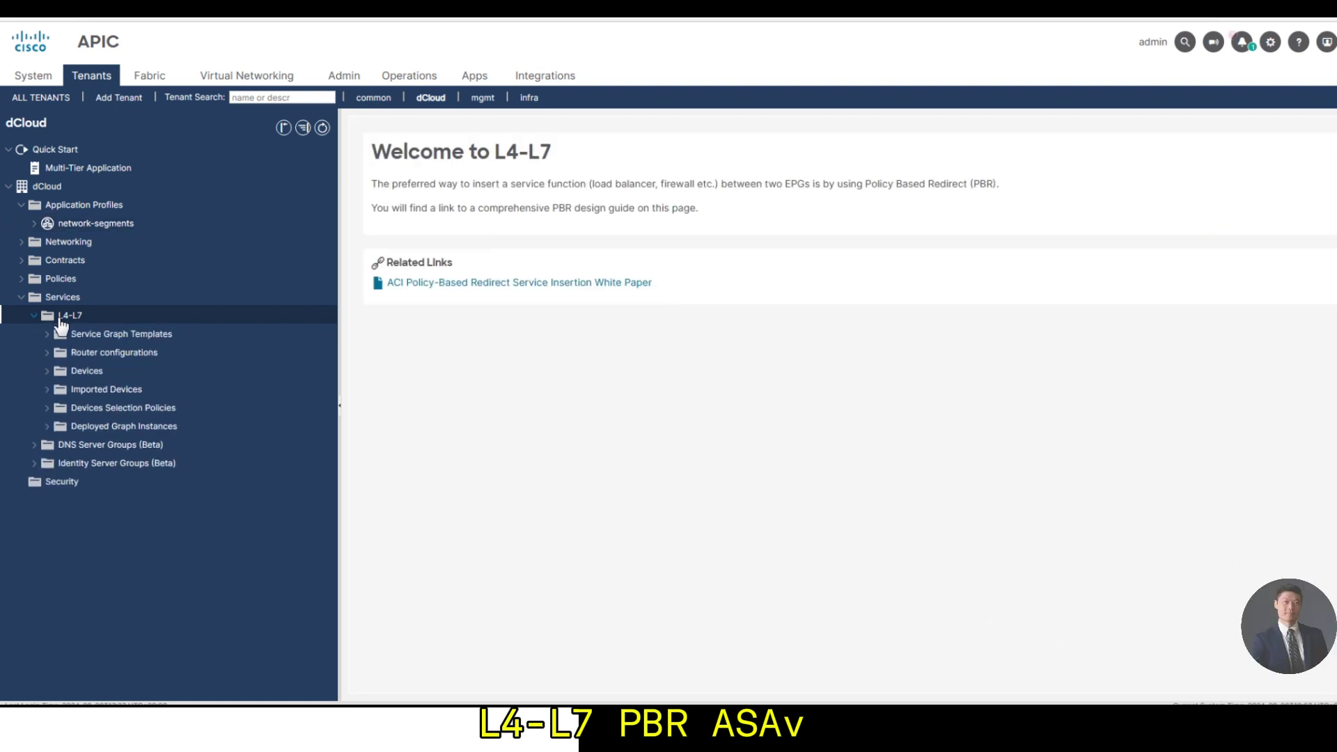
click(92, 375)
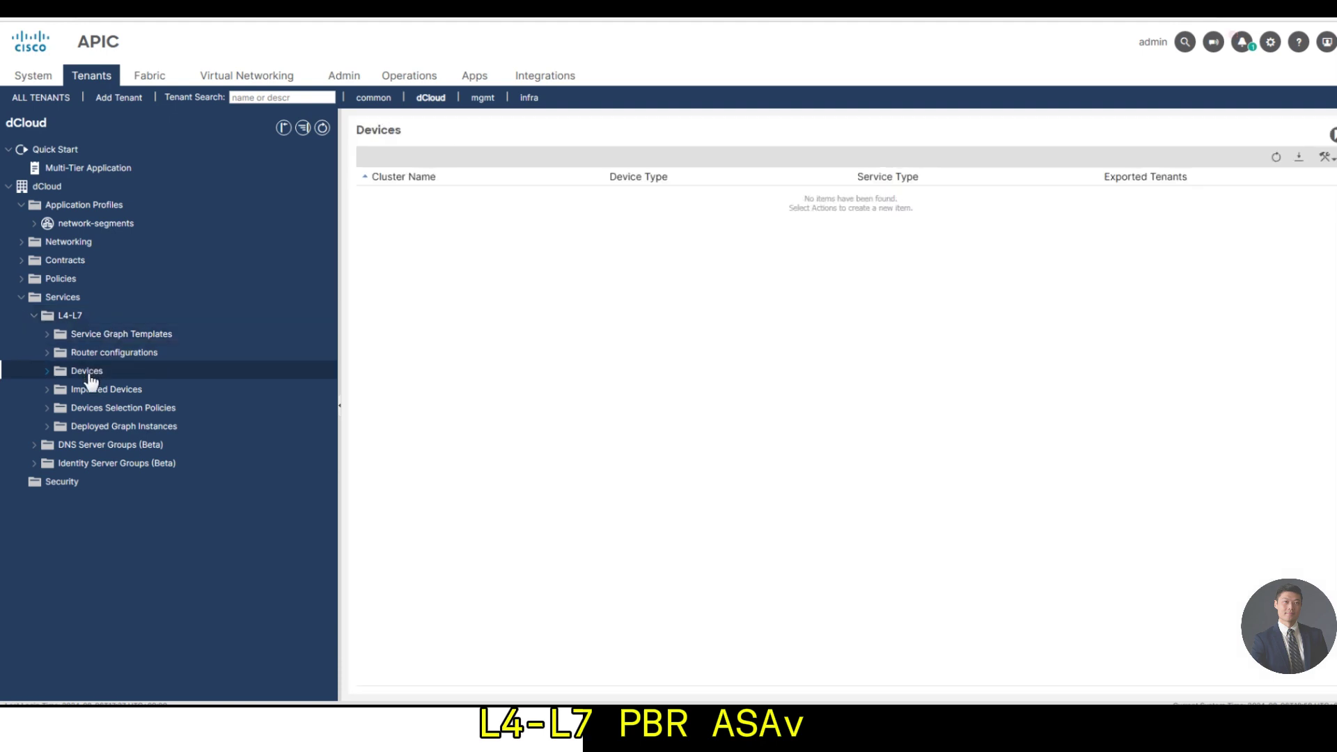
right_click(89, 380)
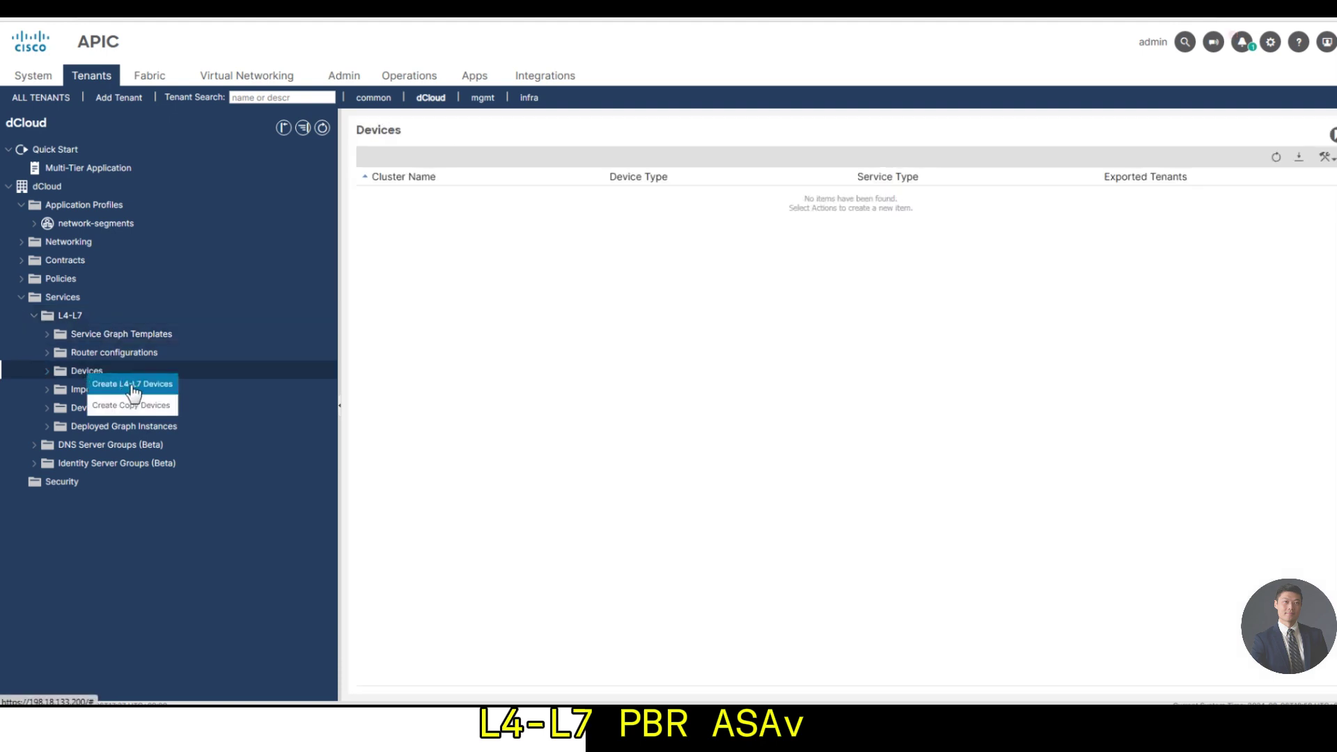
click(133, 385)
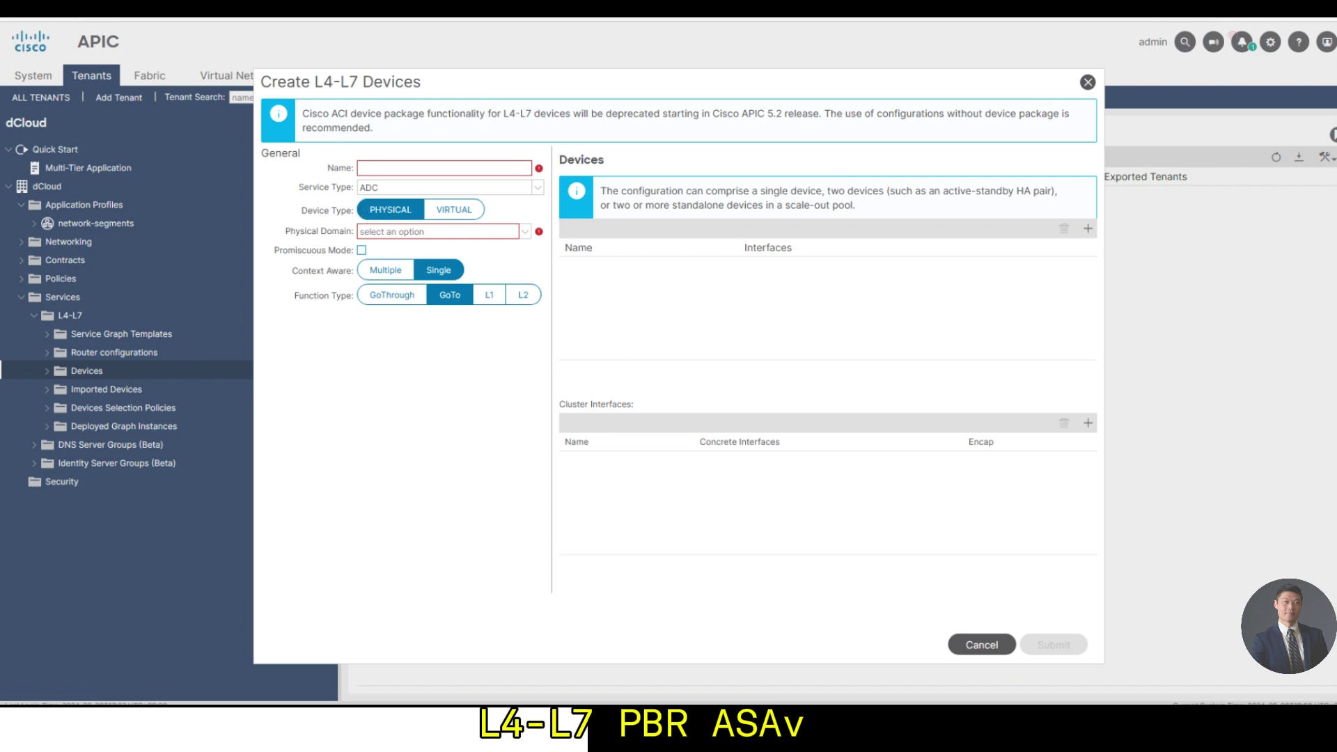
Step: Name the L4-L7 device FW, with service type Firewall, device type Virtual and VMM domain ACI-dvSwitch
click(444, 167)
text(FW)
click(411, 188)
click(396, 227)
click(426, 233)
click(439, 210)
click(440, 232)
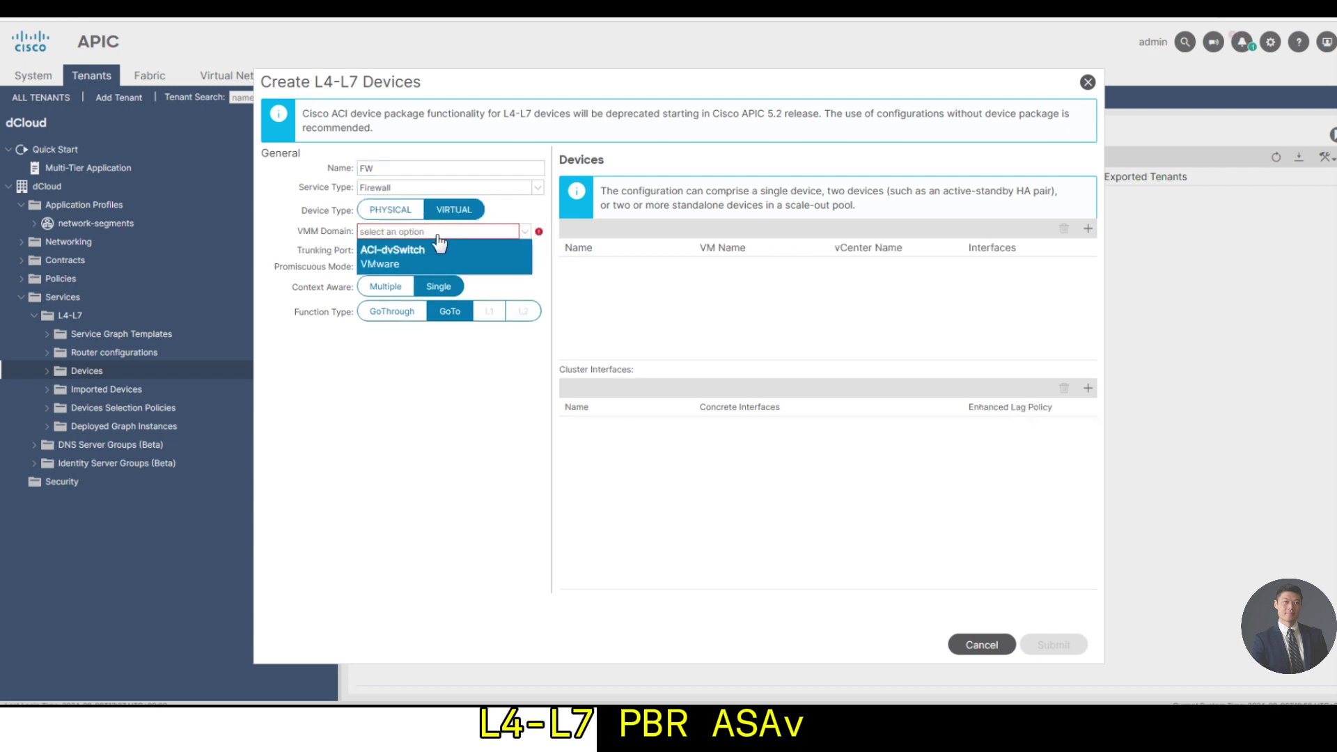
click(432, 250)
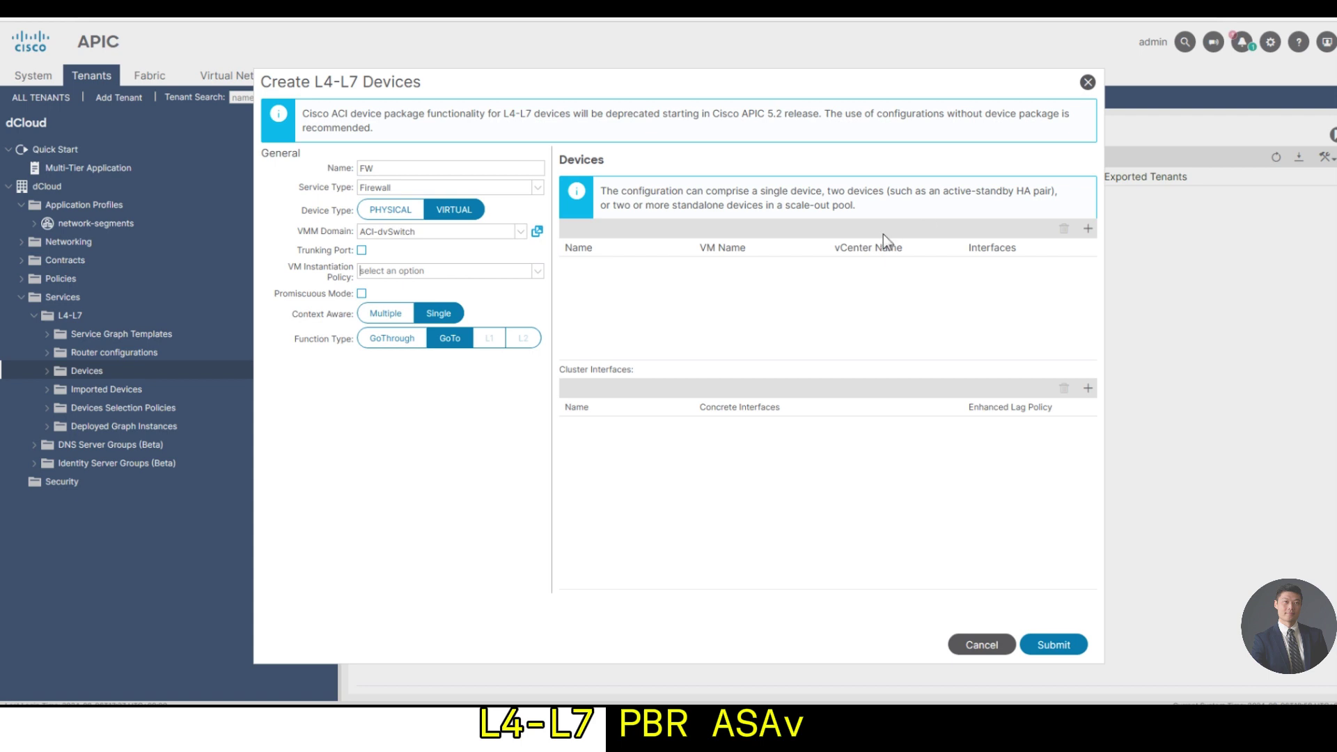
Step: Add a concrete device named FW_concrete using the VM vCenter/asav-esxi and proceed to its interfaces
click(1087, 229)
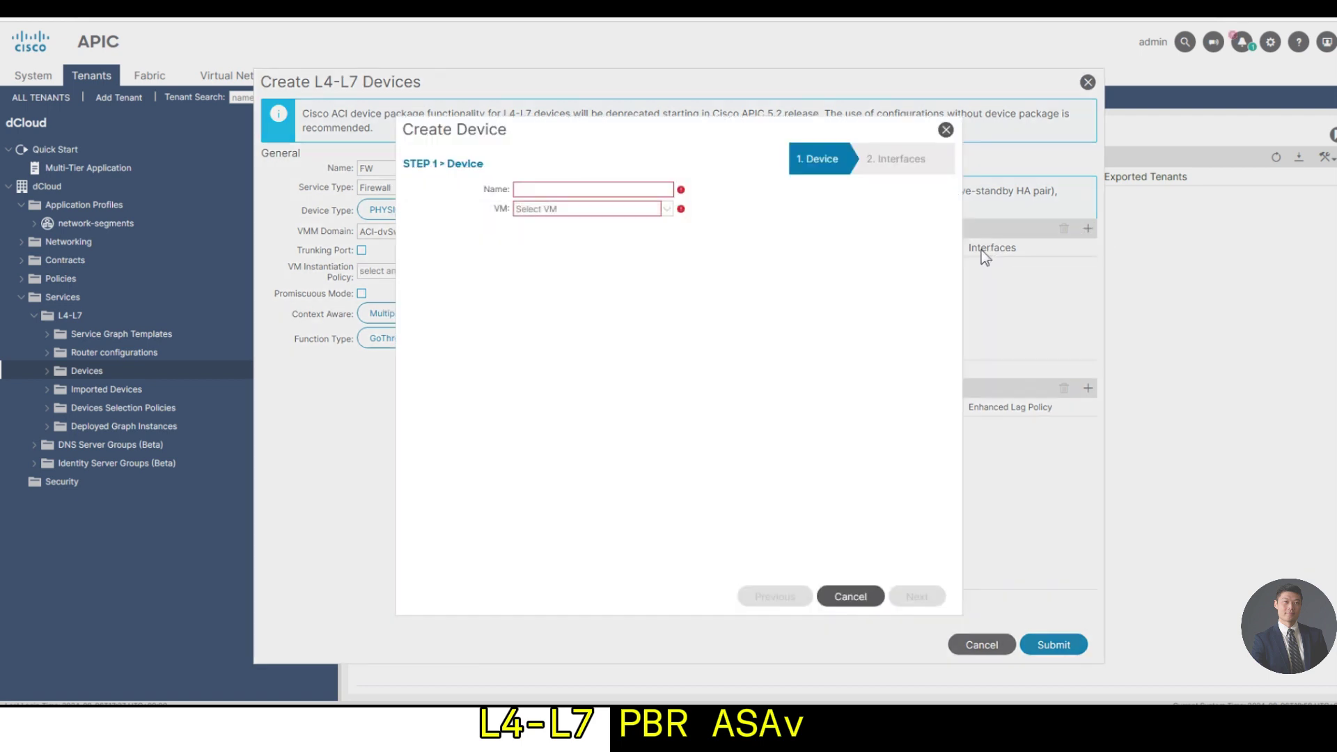
click(592, 188)
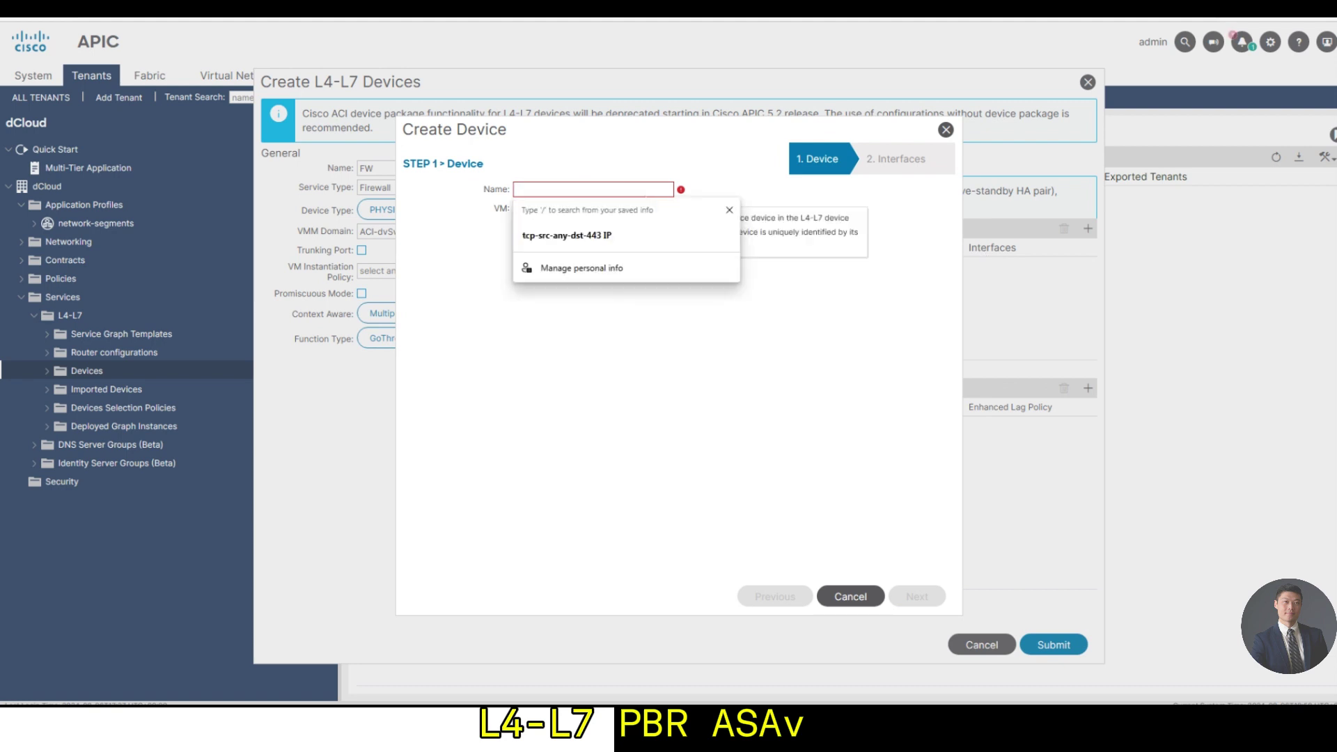
text(FW_concrete)
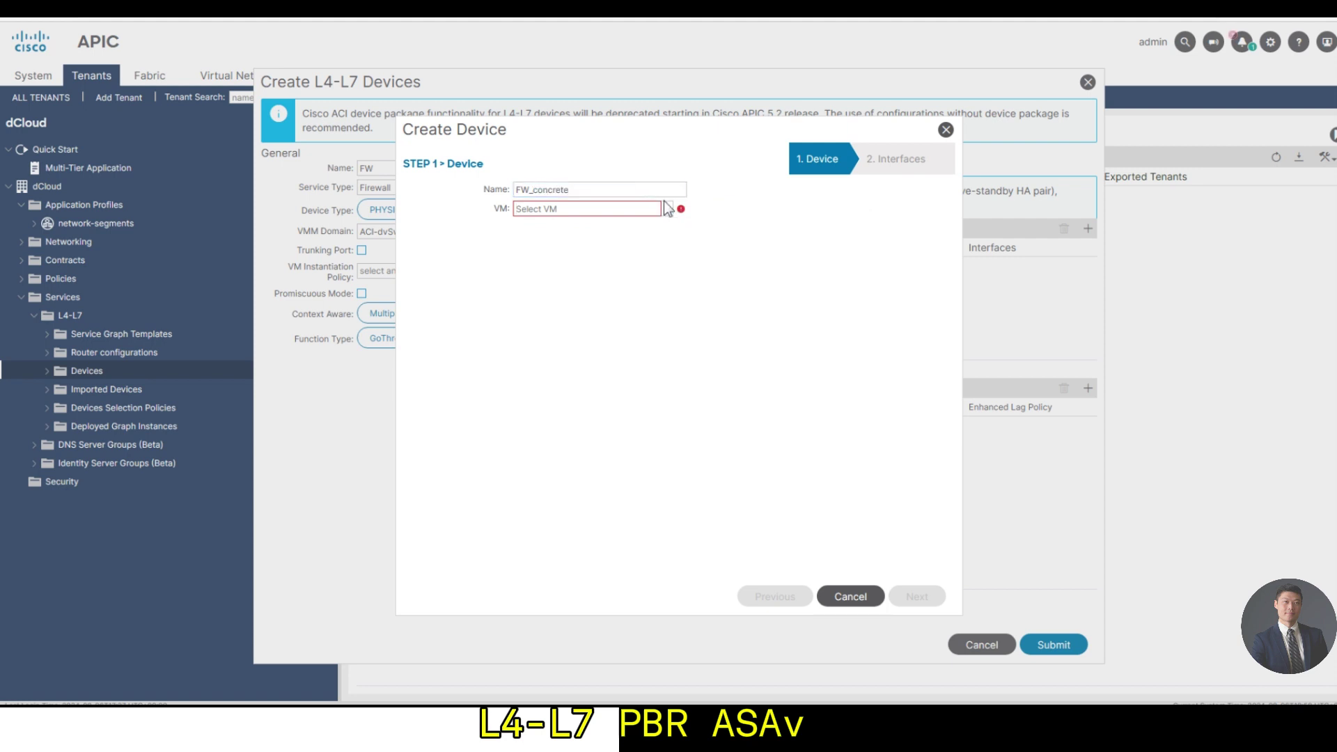
click(667, 209)
scroll(666, 265, down, 3)
scroll(656, 335, down, 2)
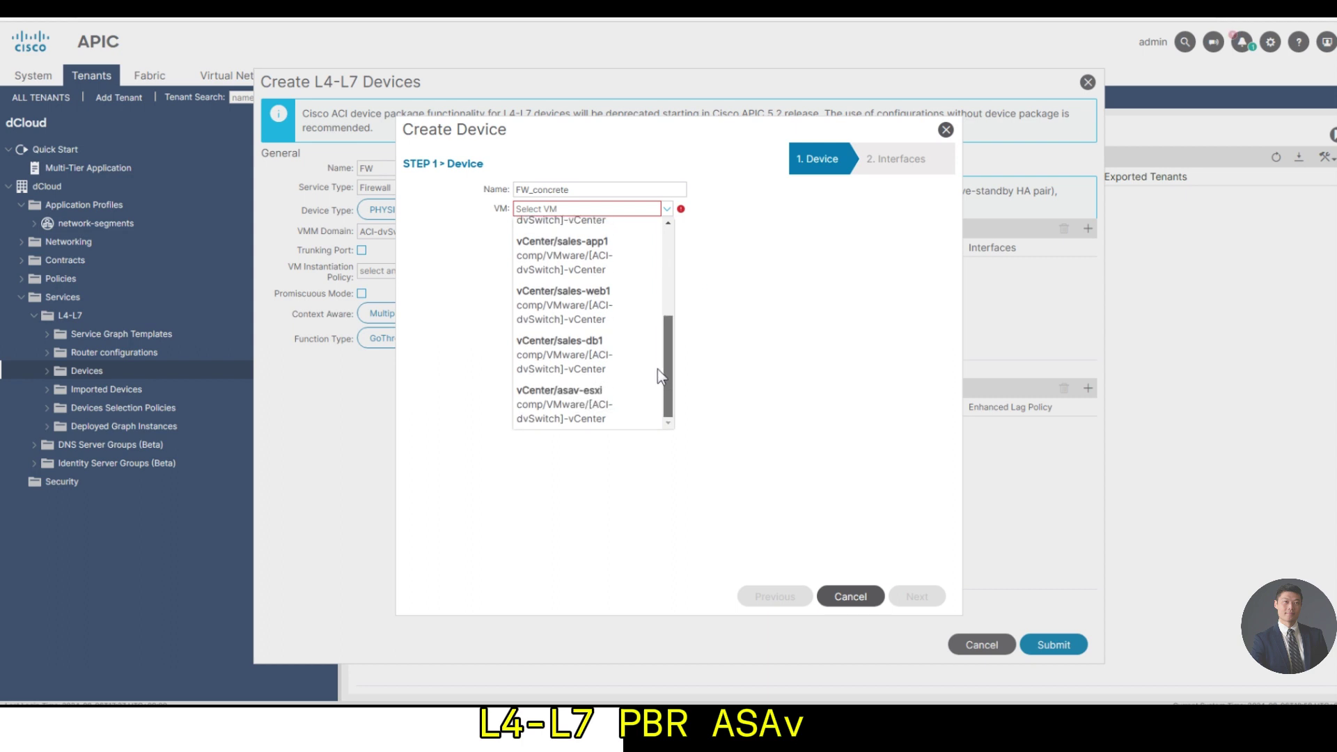
click(621, 412)
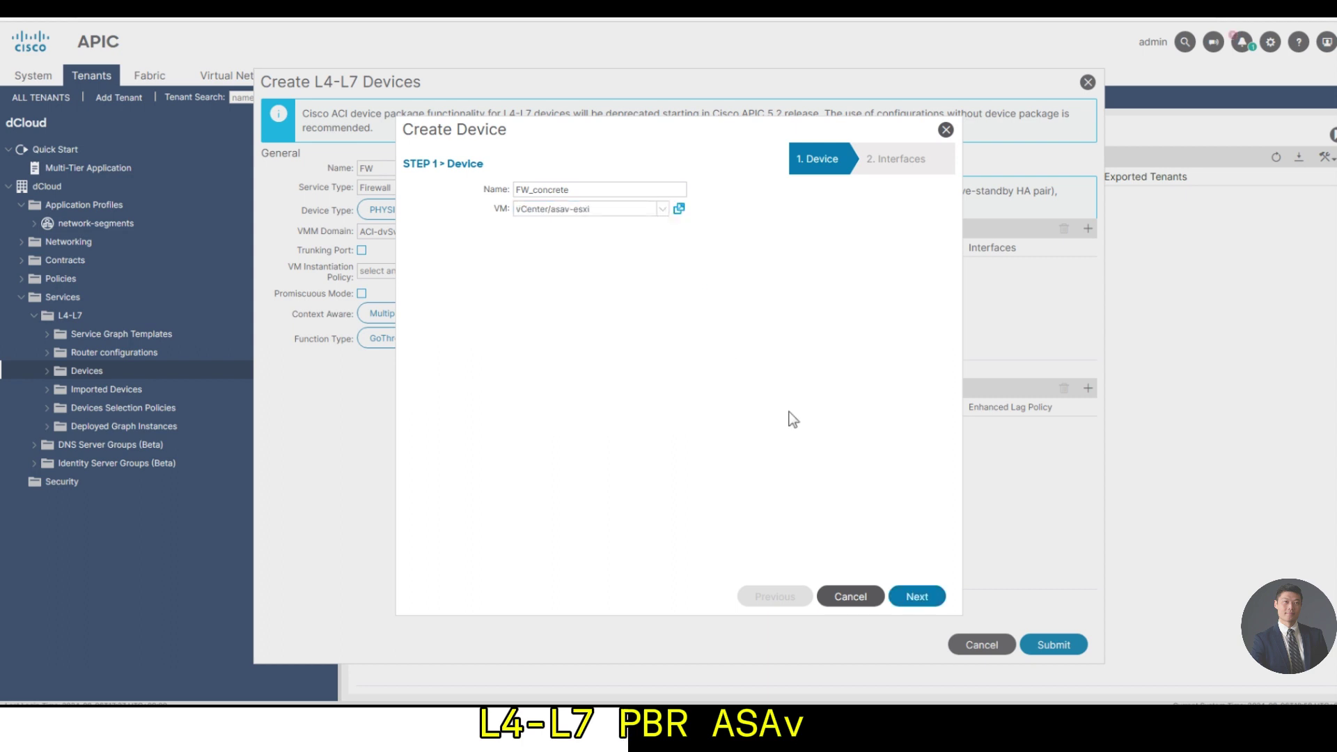
click(916, 596)
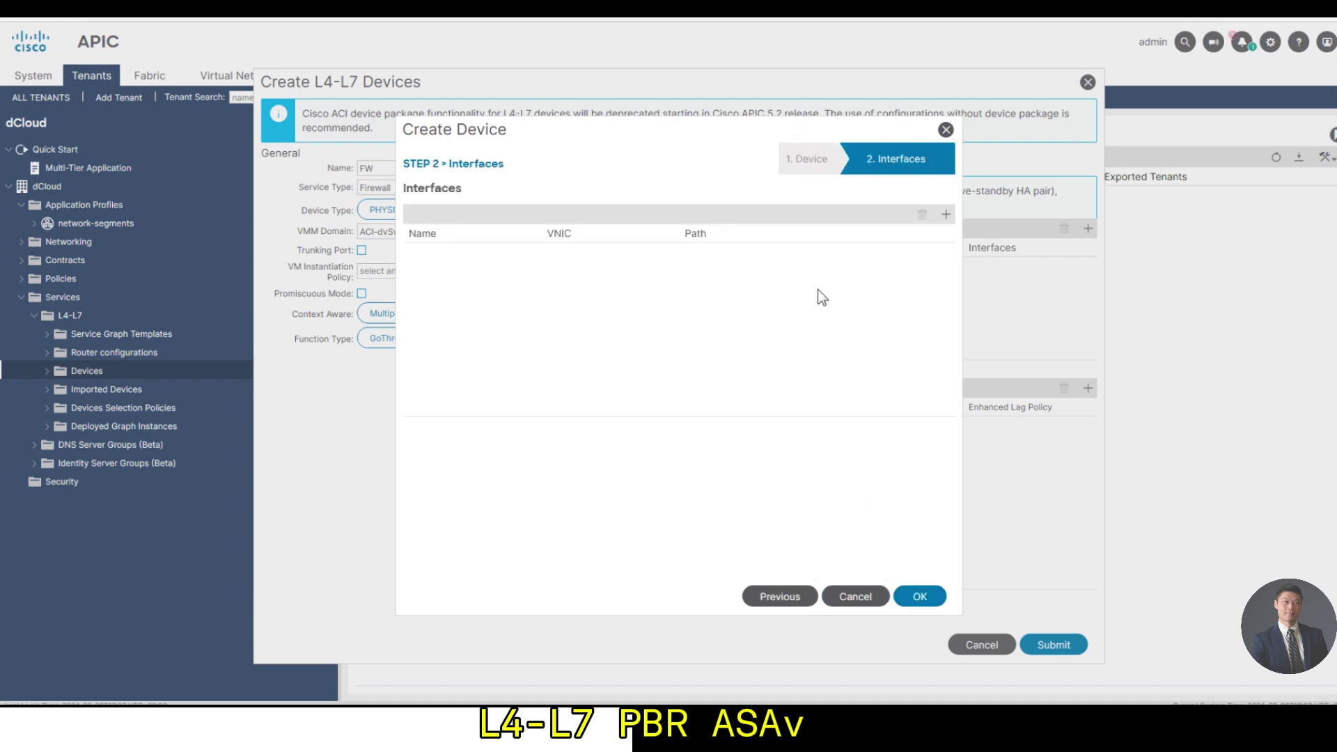
Step: Add the interface concrete_db_int to FW_concrete, mapped to Network adapter 2
click(945, 213)
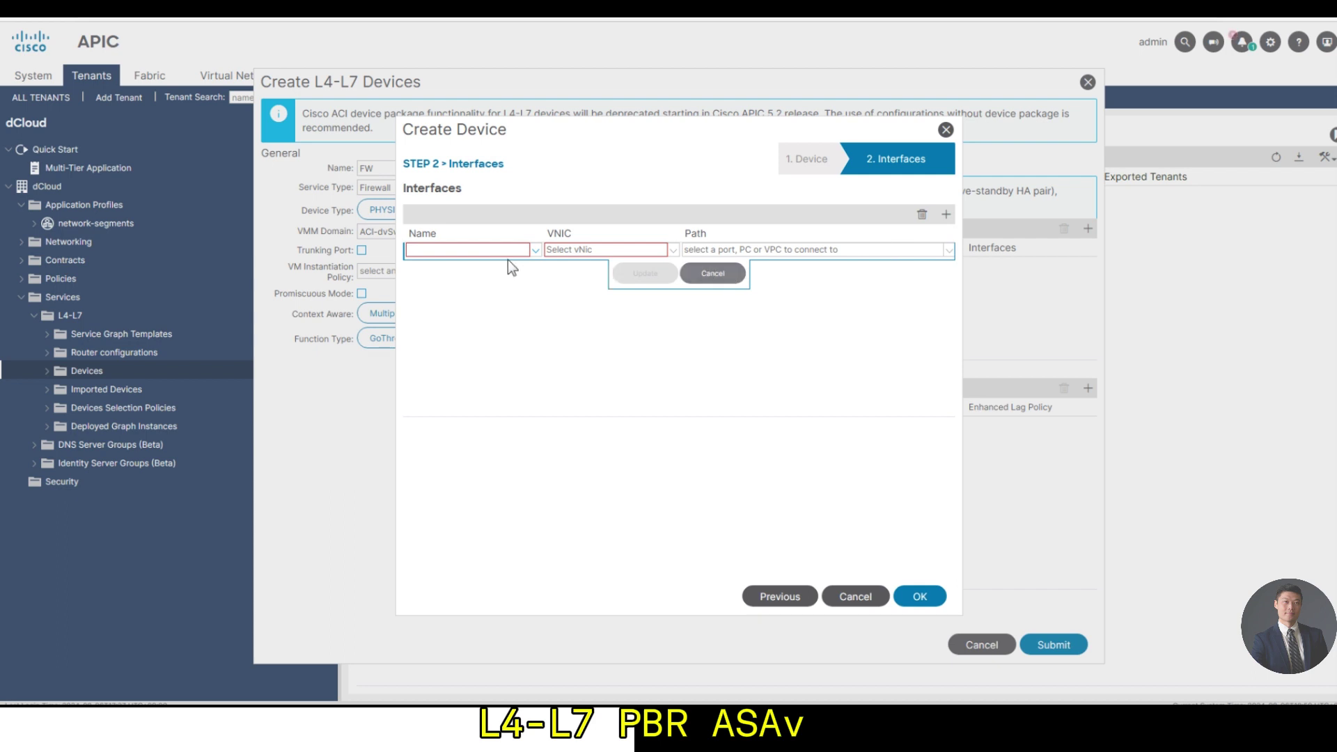
click(468, 249)
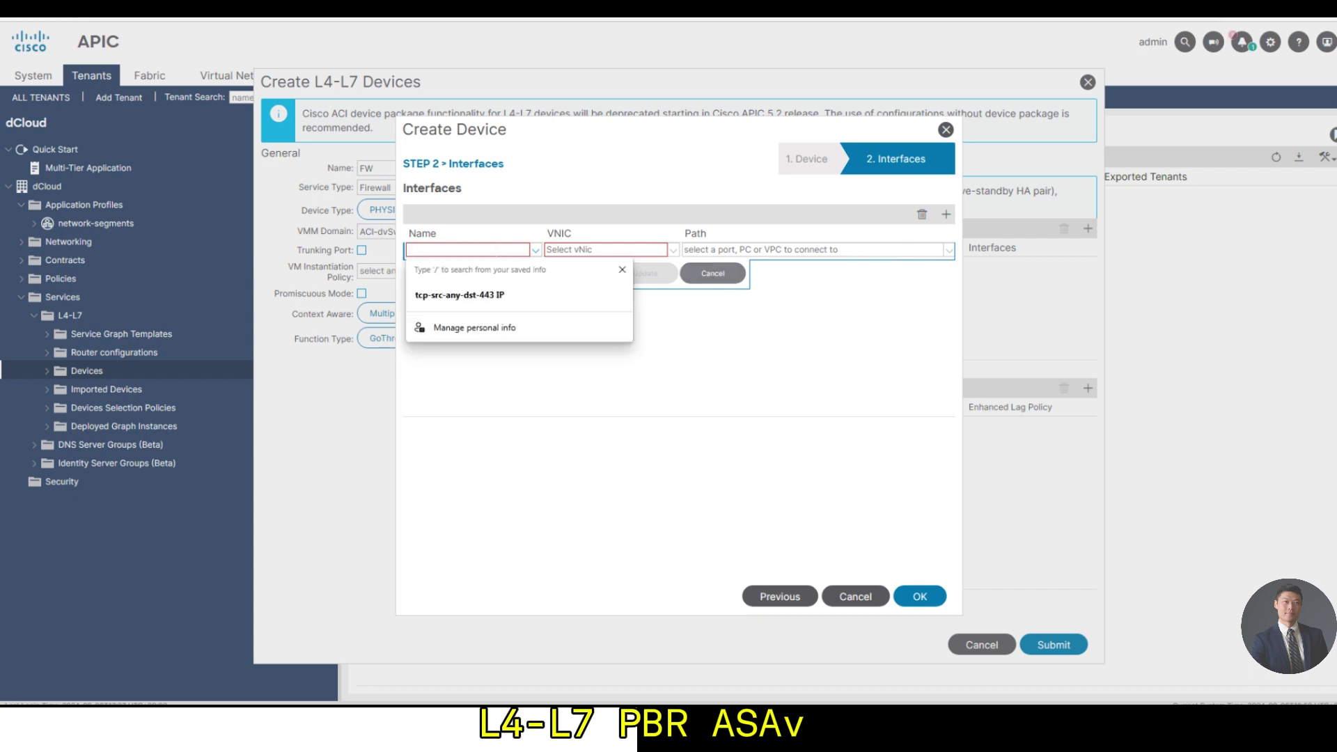
text(concrete_db_int)
click(616, 262)
click(640, 252)
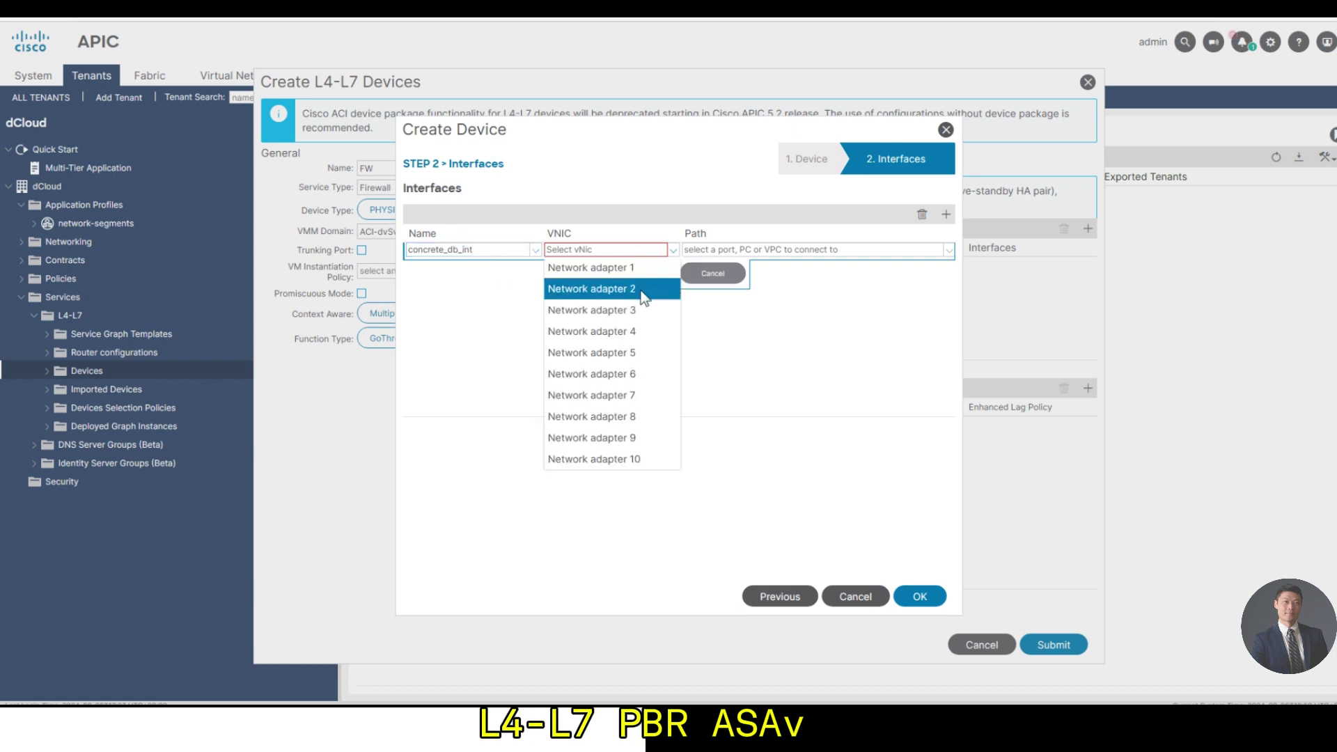
click(641, 290)
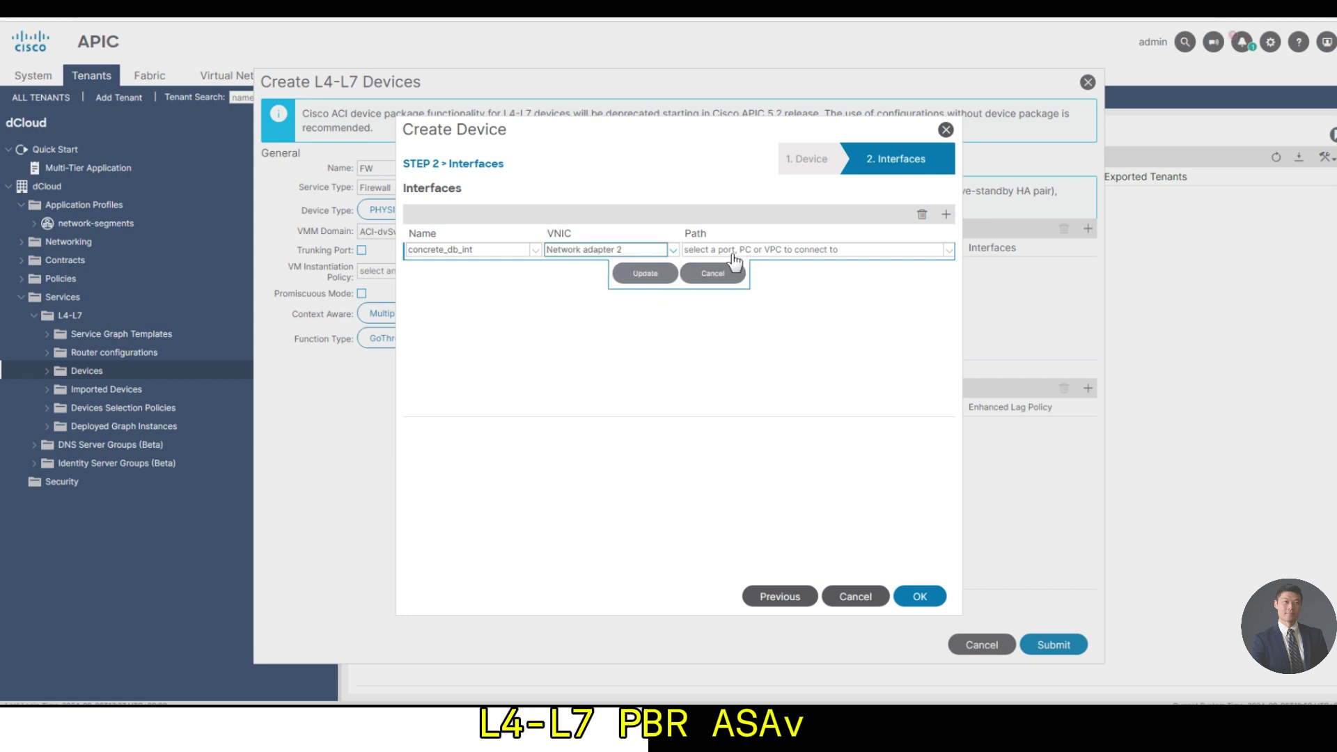
click(945, 216)
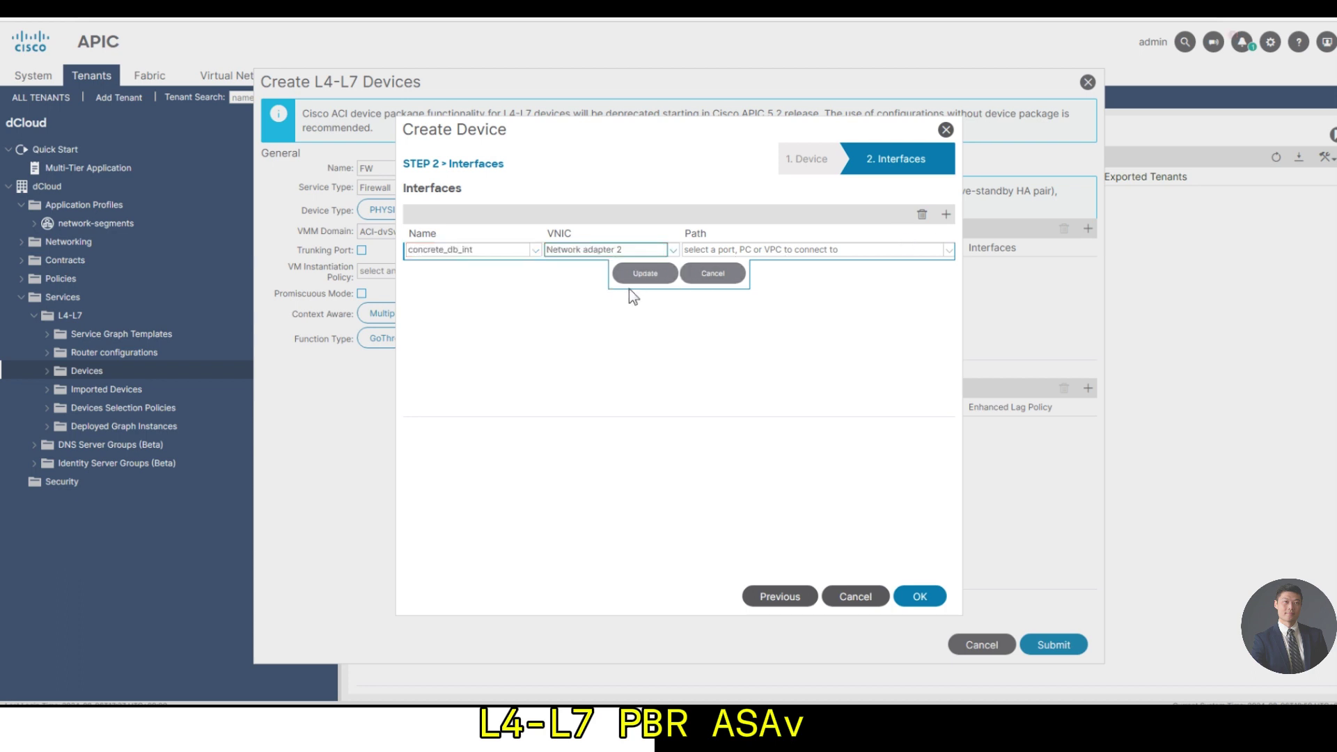
click(635, 276)
Step: Add the interface concrete_app_int mapped to Network adapter 3 and finish the FW_concrete device
click(945, 215)
click(448, 265)
text(concrete_)
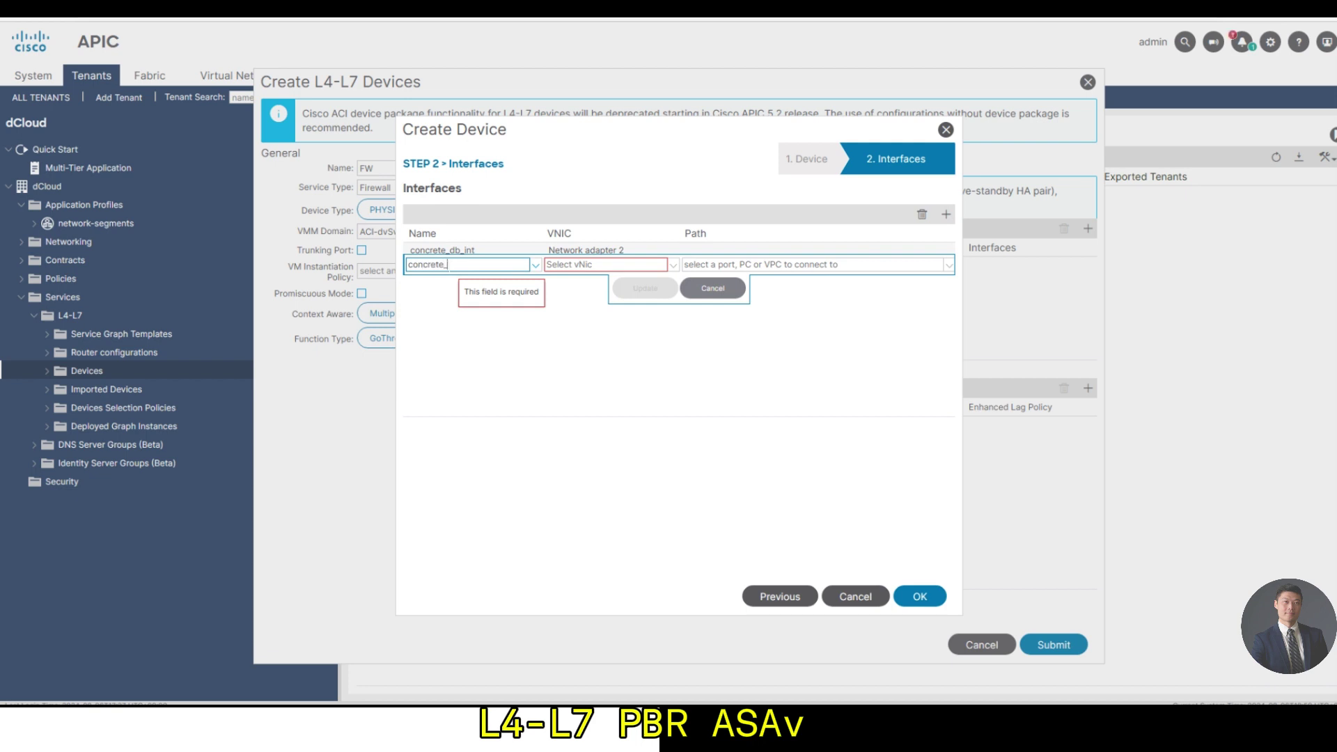
text(app_int)
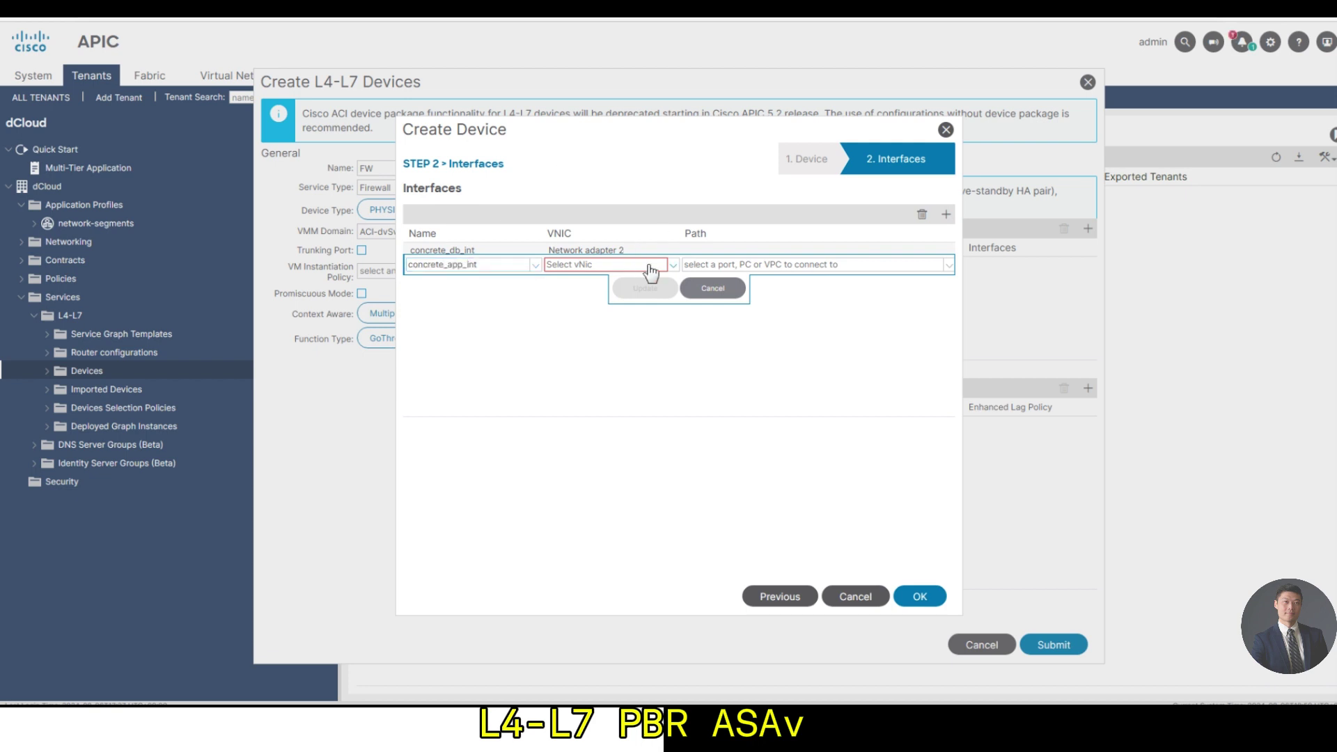
click(647, 266)
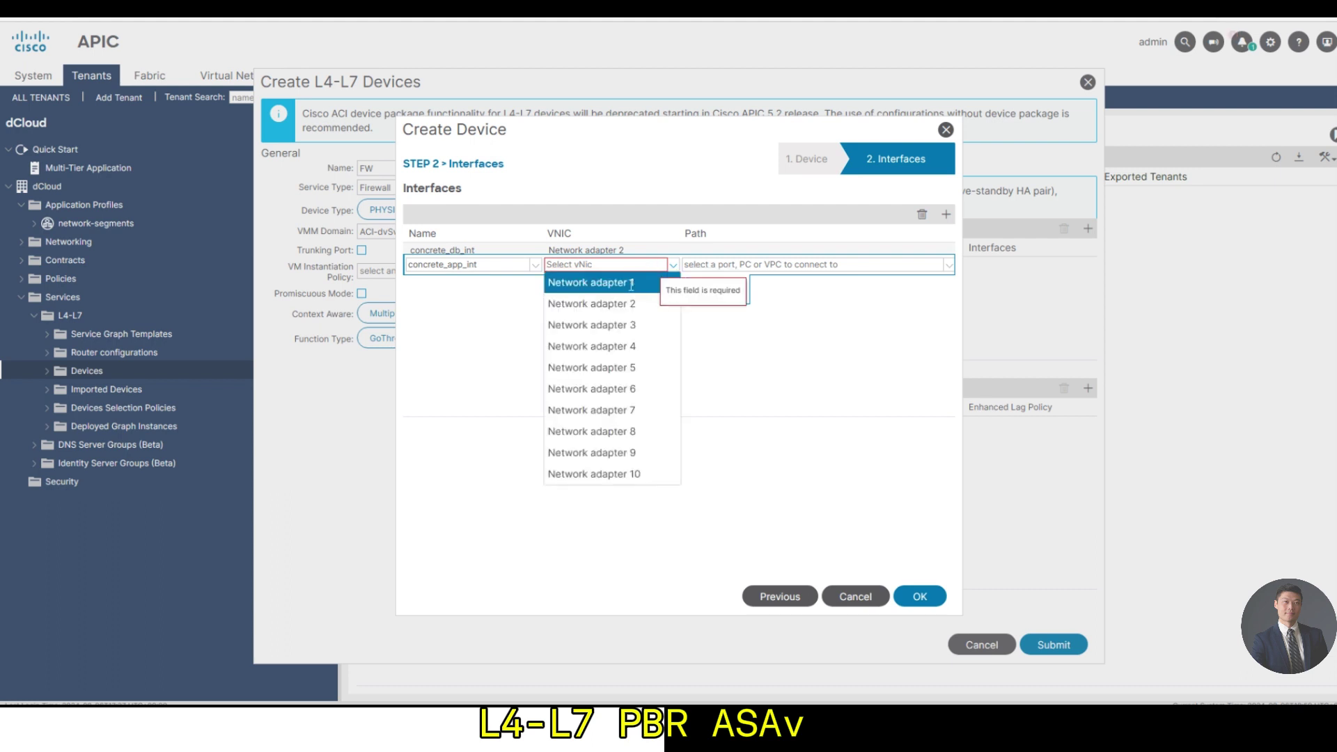
click(627, 325)
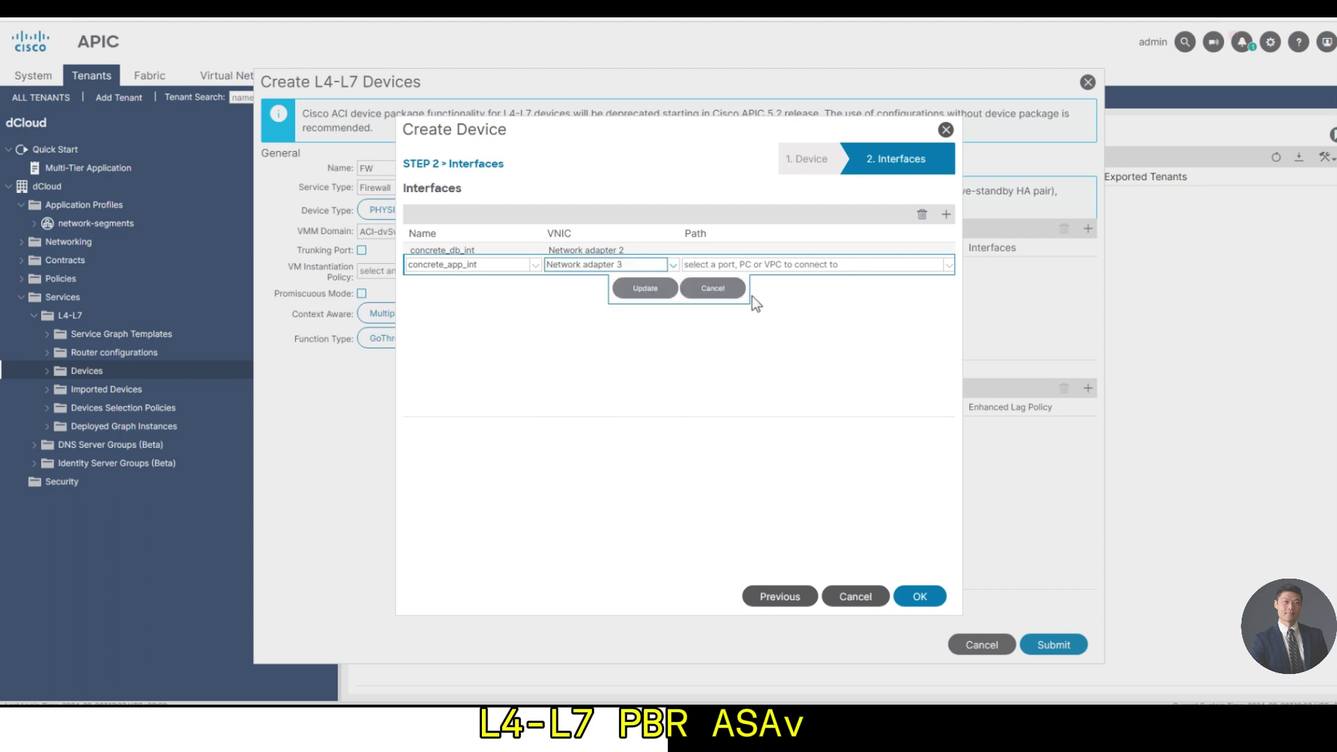
click(651, 290)
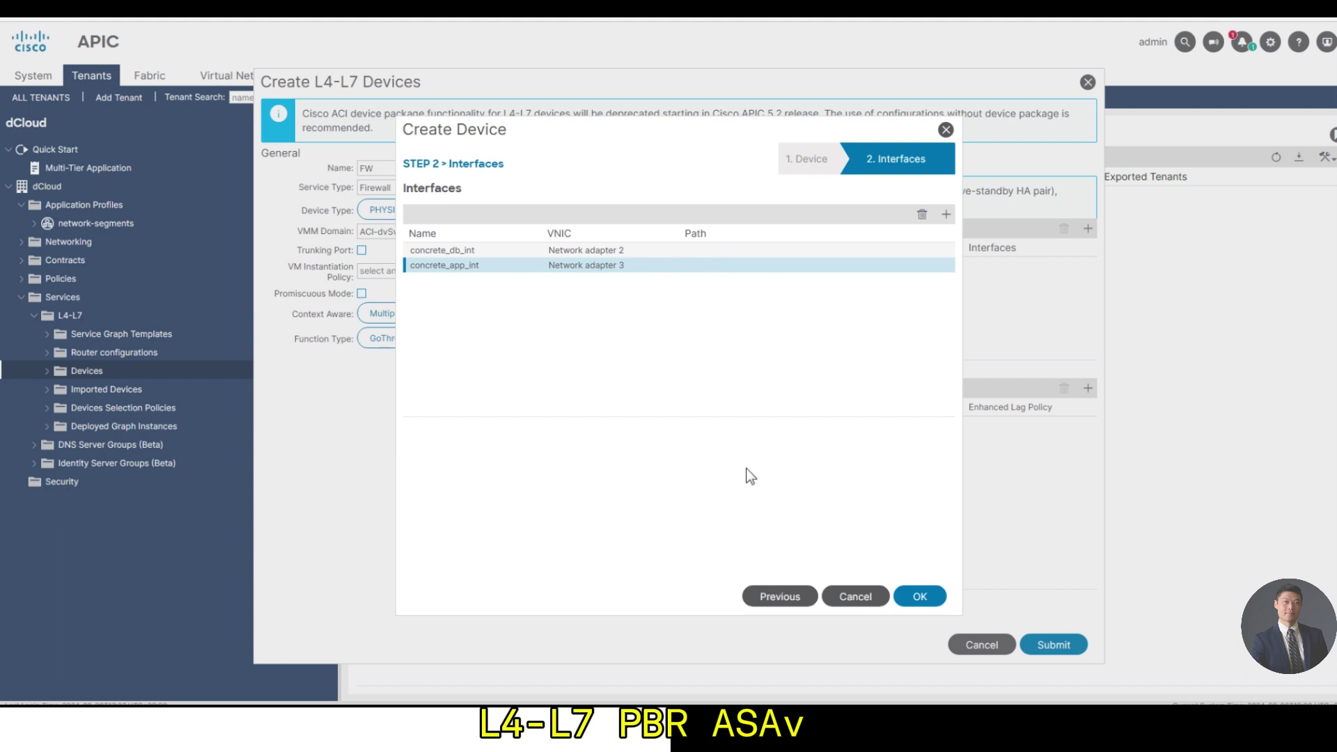
click(914, 600)
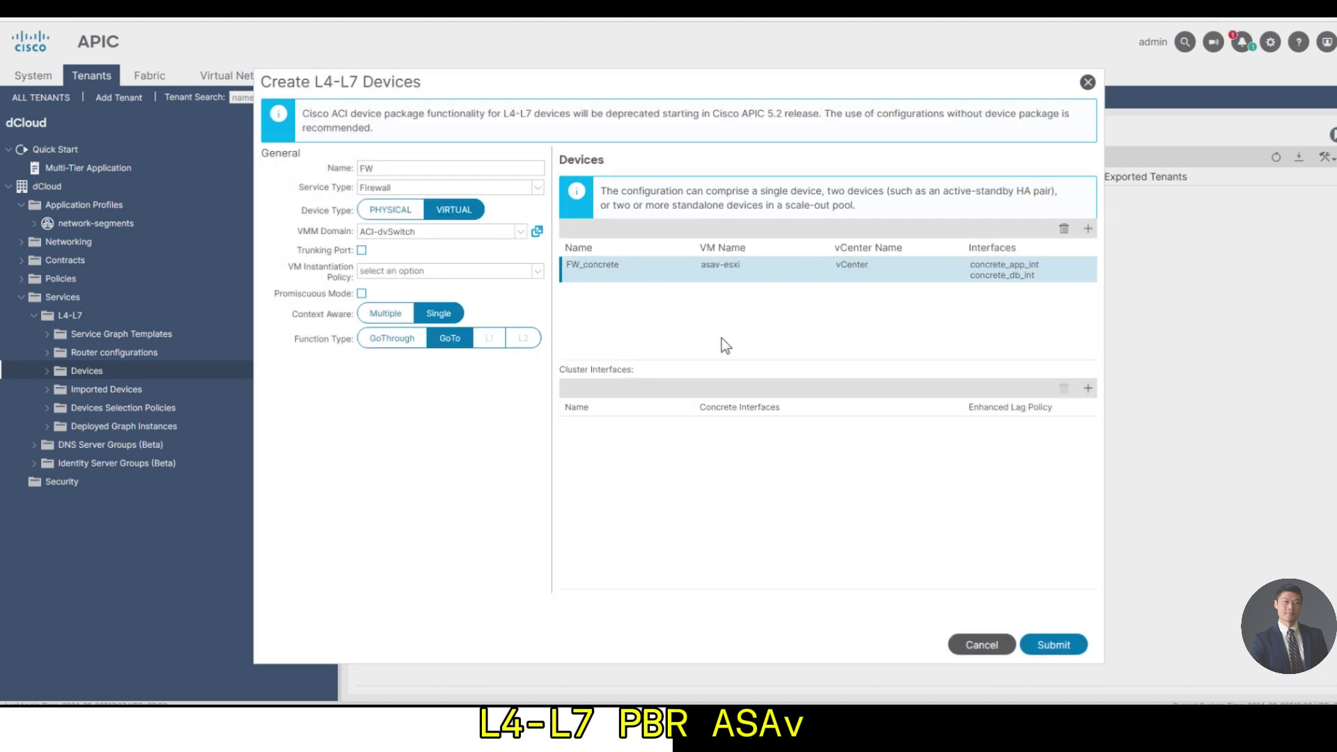
Step: Add a cluster interface named db_int that uses the concrete interface FW_concrete/concrete_db_int
click(1088, 390)
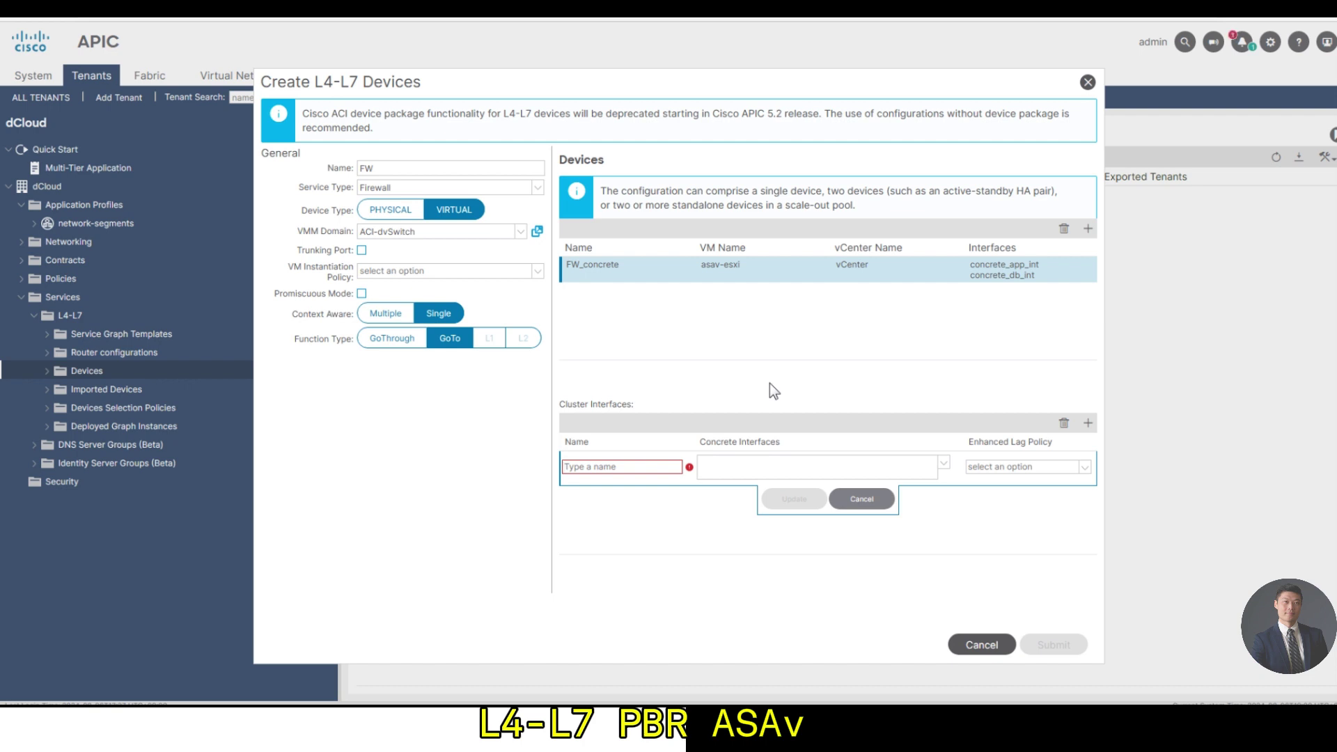
click(663, 465)
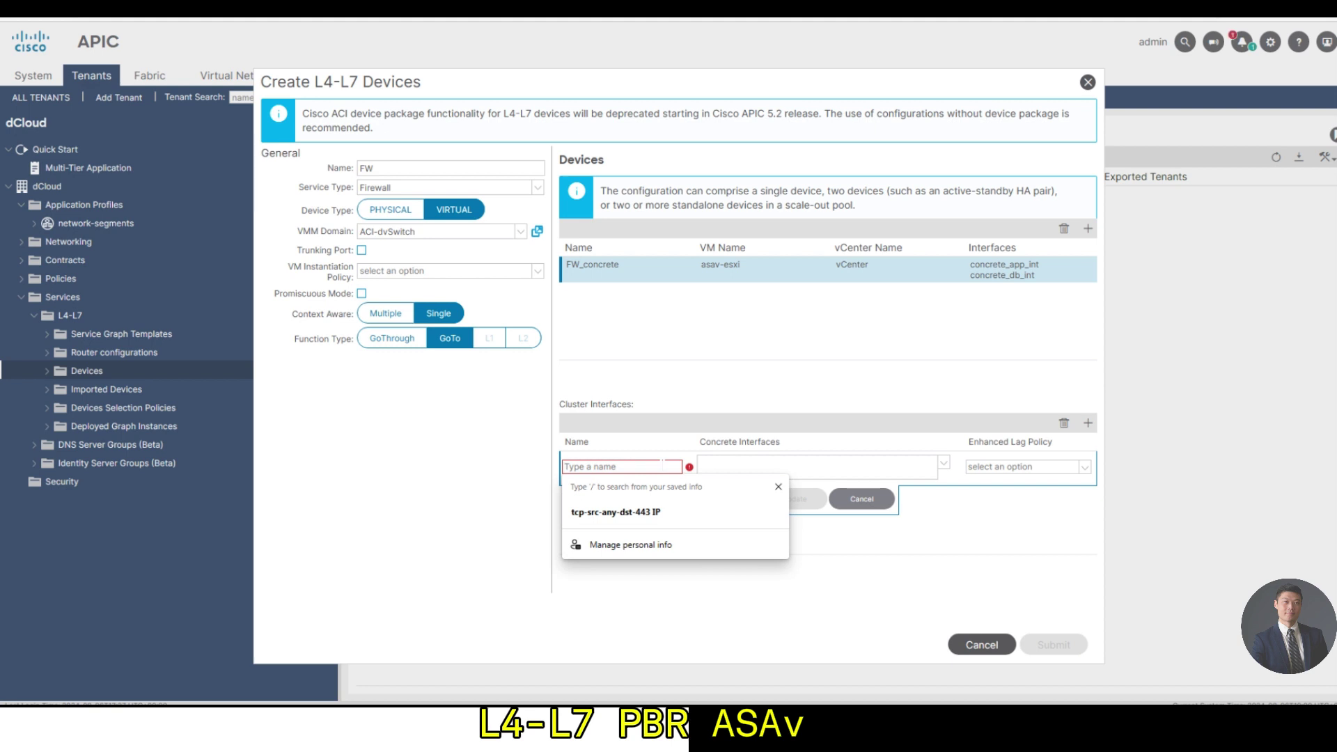
text(db_int)
key(Tab)
click(944, 463)
click(942, 468)
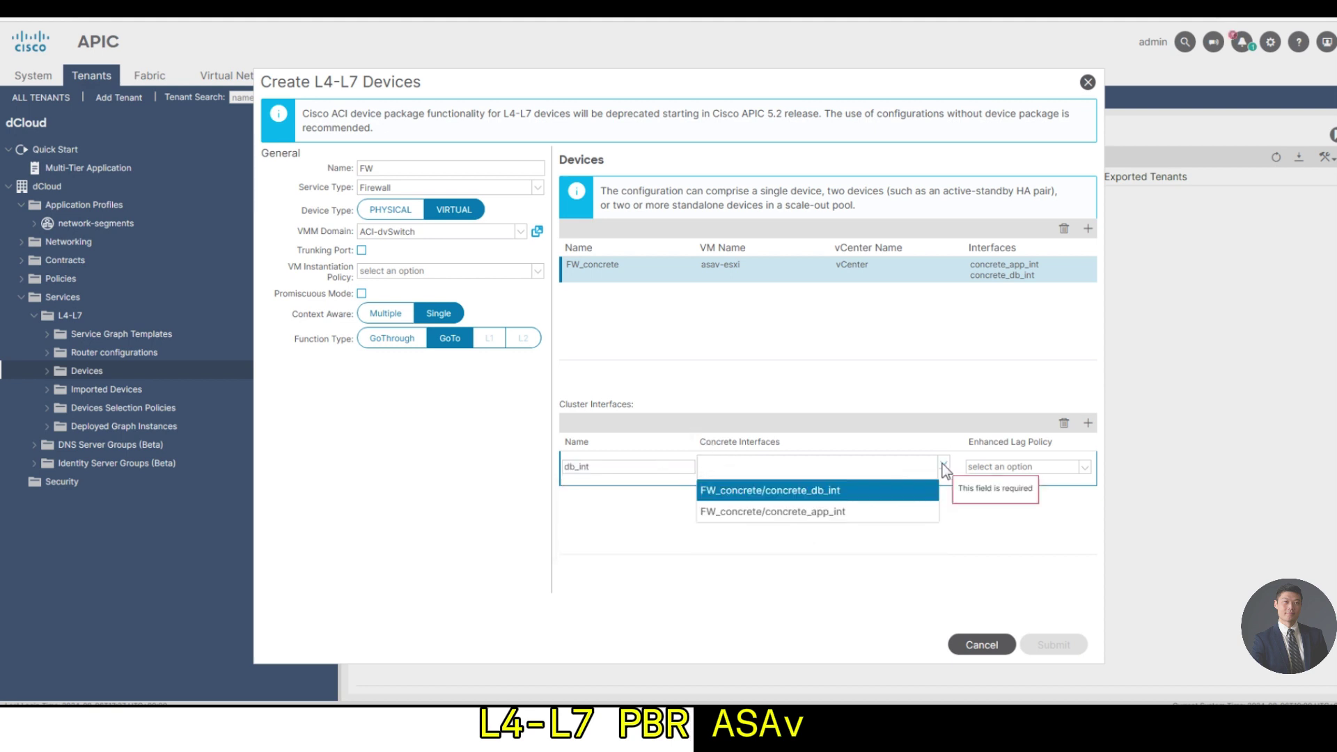
click(798, 491)
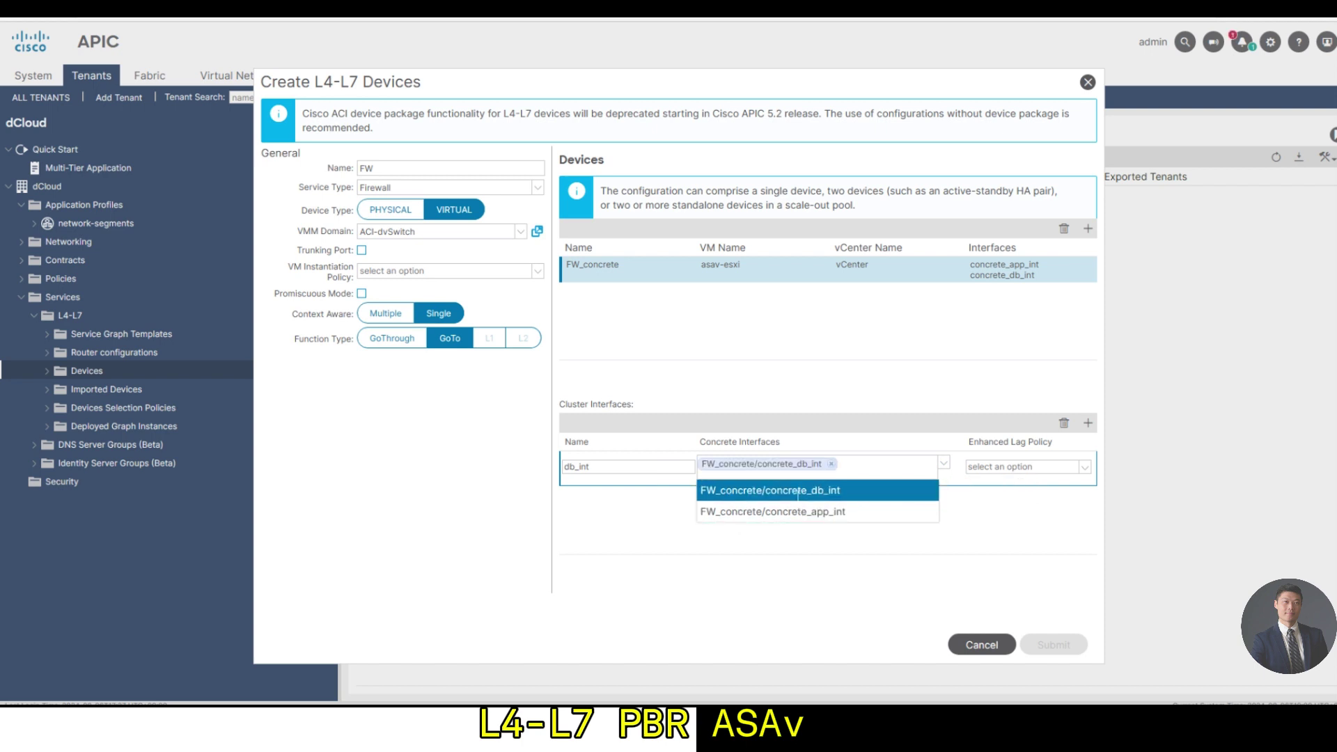
click(921, 544)
click(841, 498)
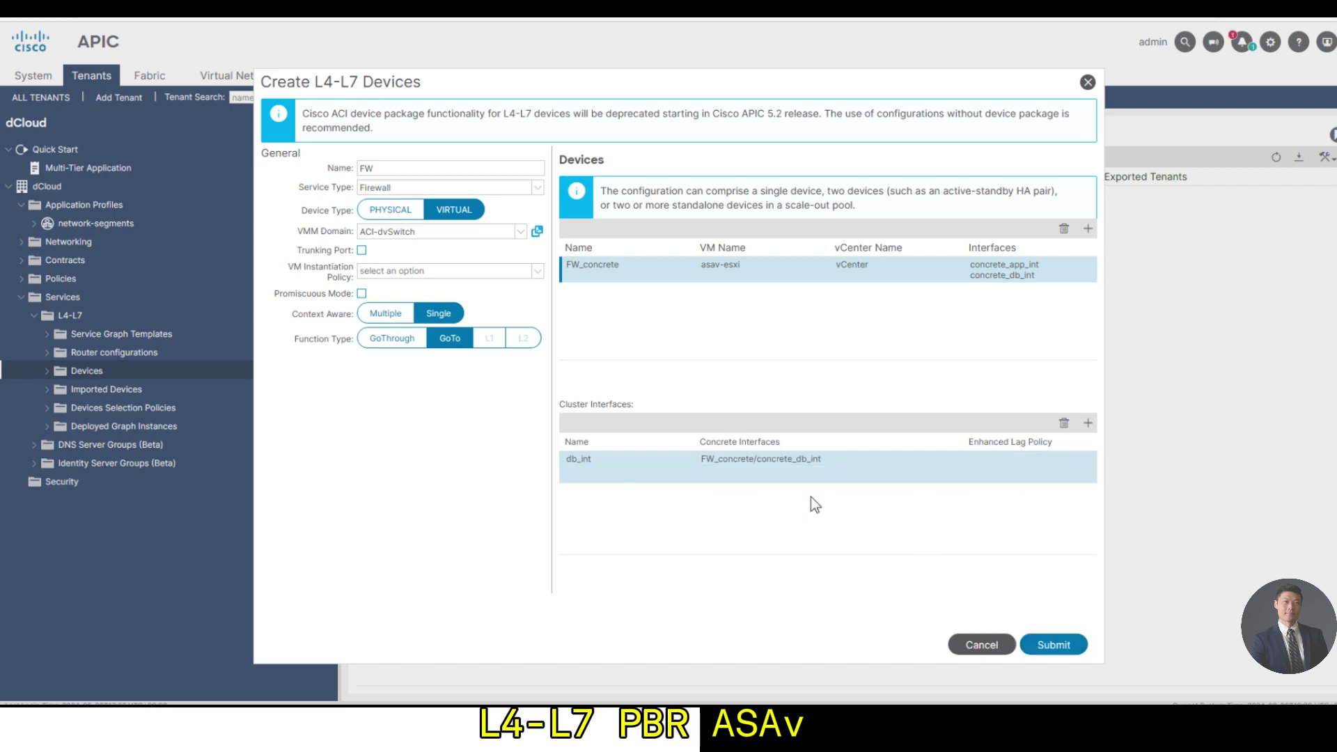
Step: Add a second cluster interface named app_int that uses the concrete interface FW_concrete/concrete_app_int
click(1087, 422)
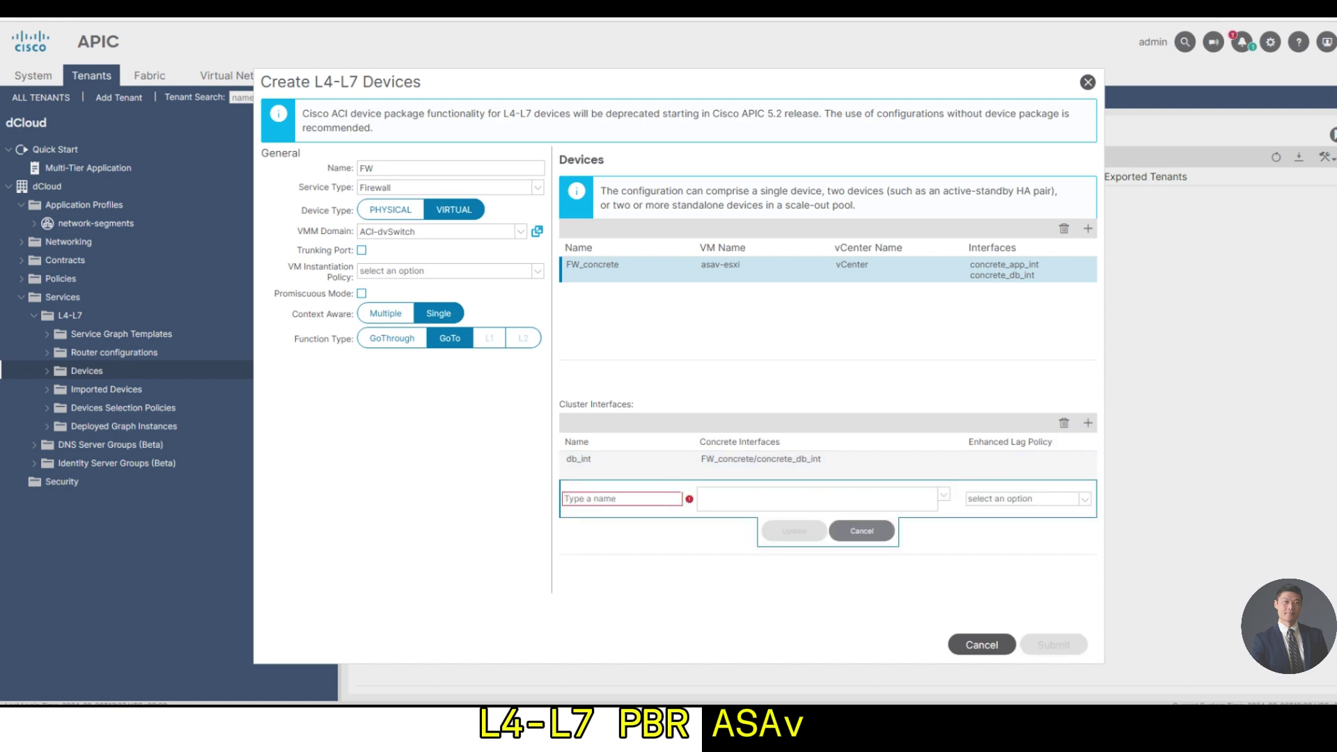
click(621, 499)
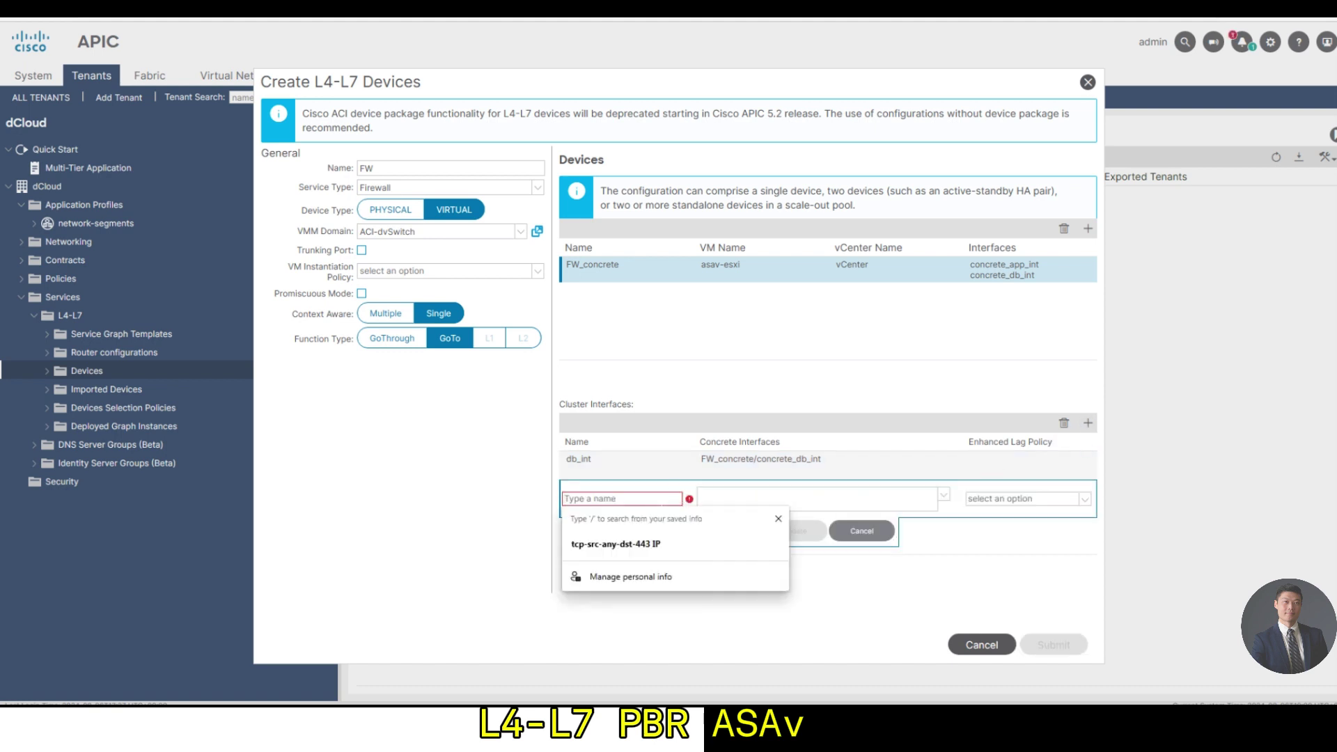
text(app_int)
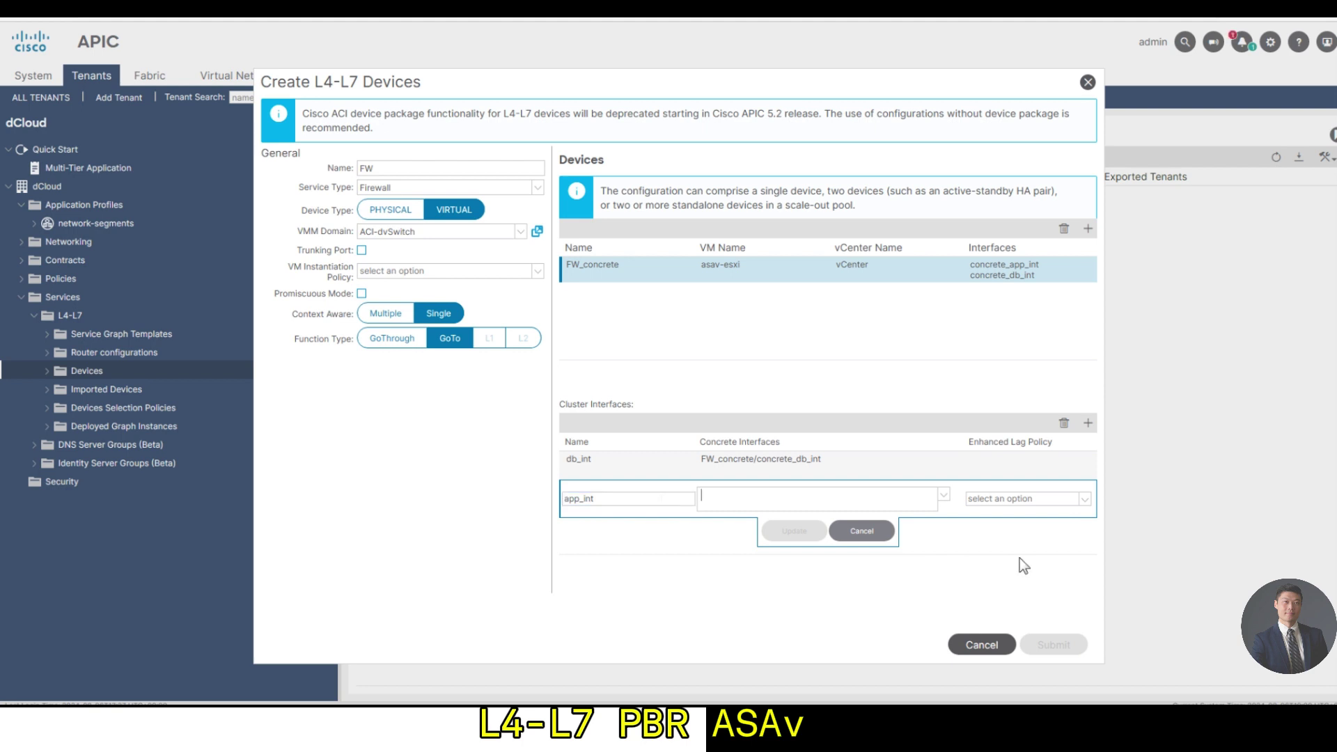
click(943, 495)
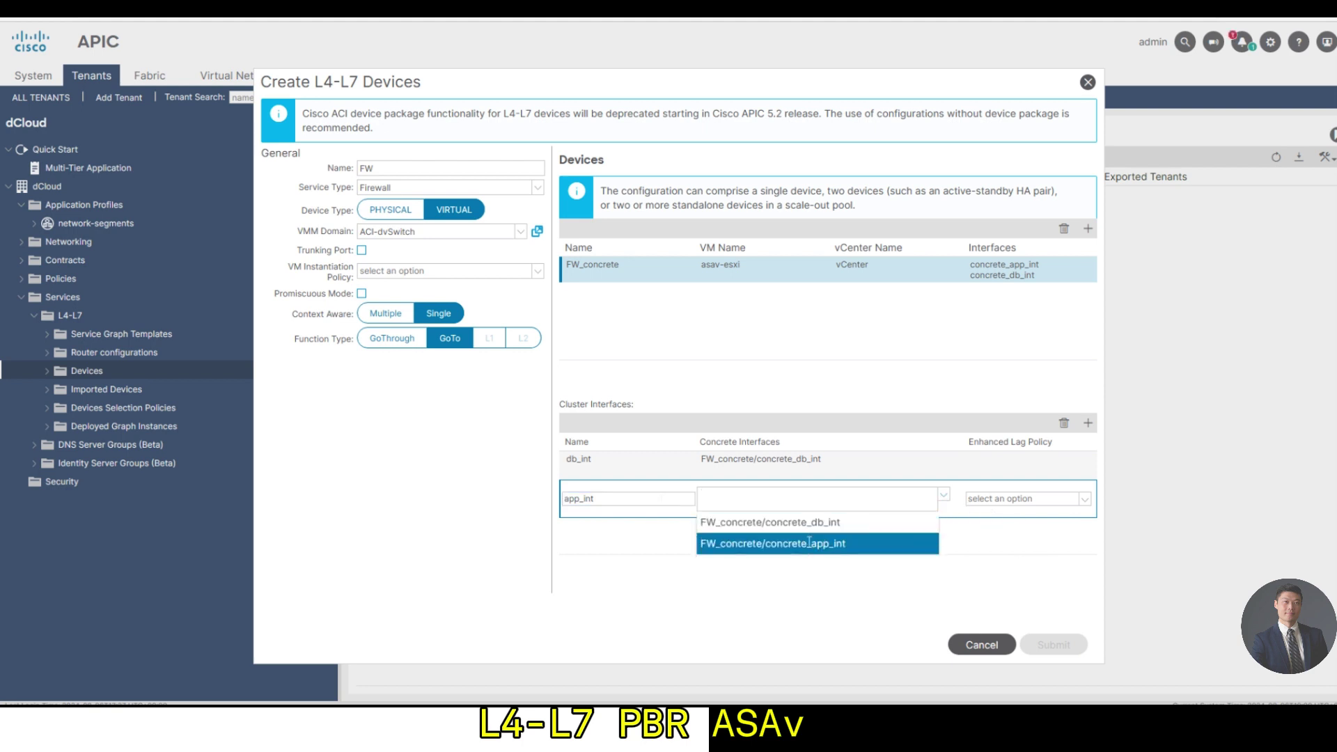
click(821, 543)
click(900, 557)
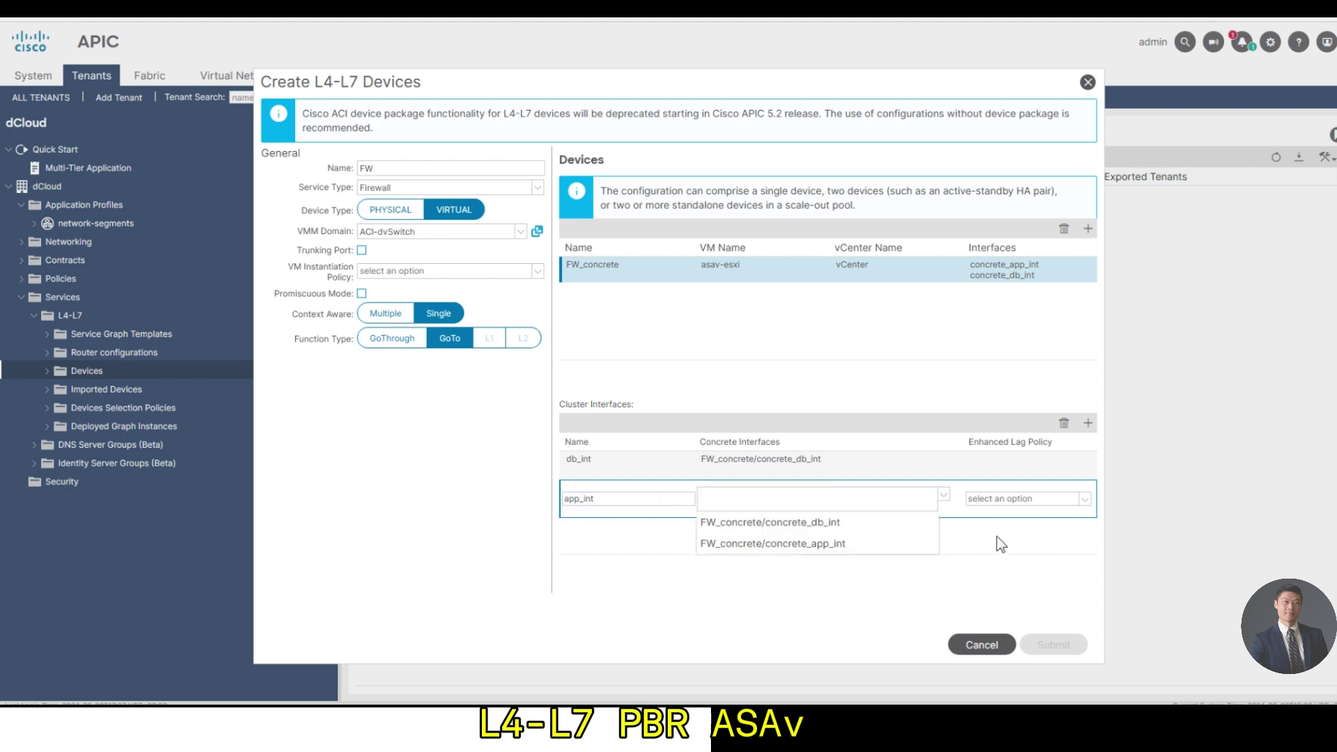
click(1007, 539)
click(898, 512)
click(759, 546)
click(721, 562)
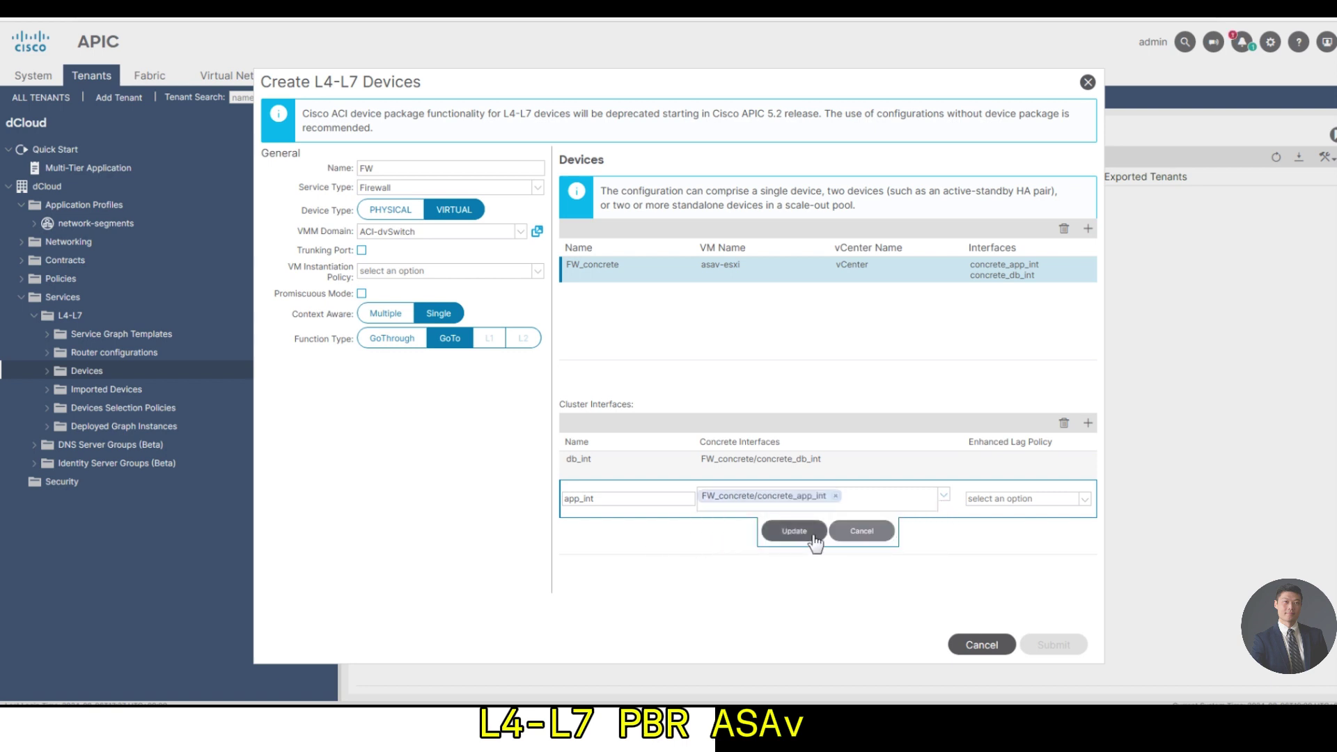
click(780, 532)
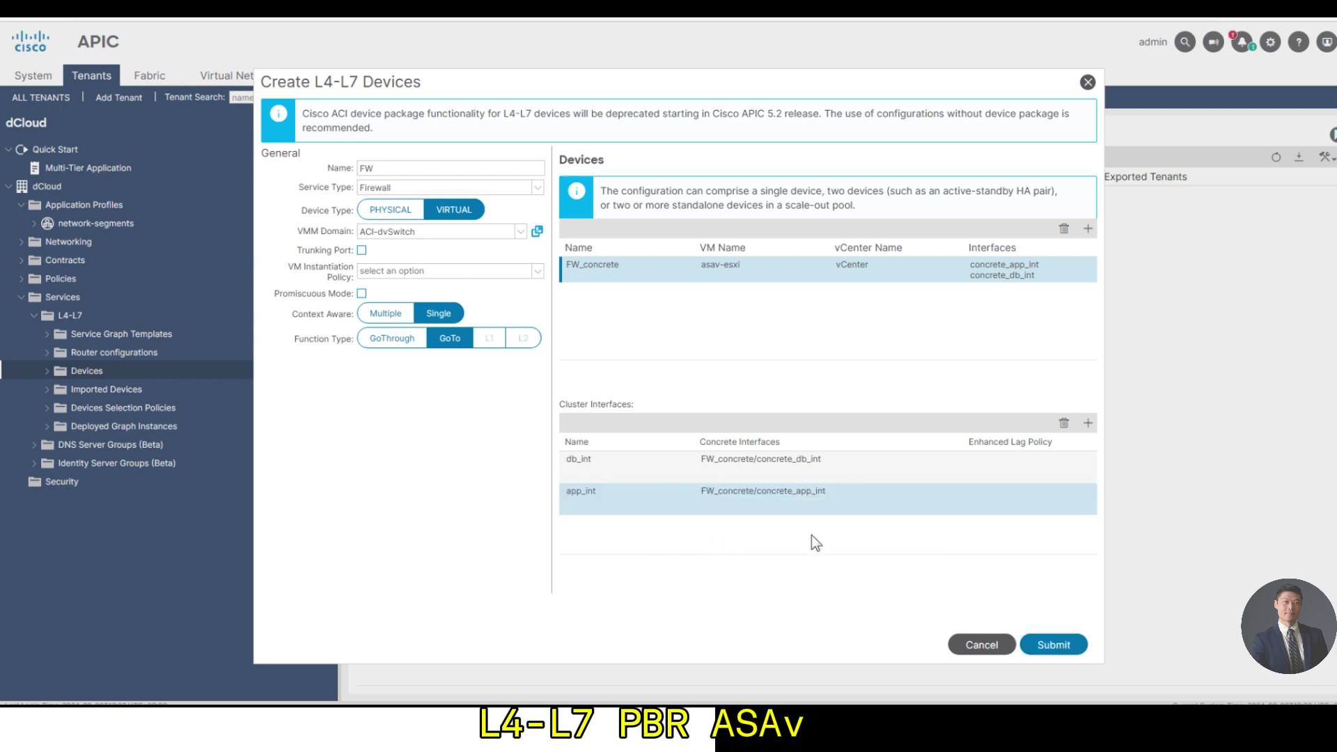
Step: Submit the L4-L7 device FW and open it from the device list to review its configuration
click(1054, 645)
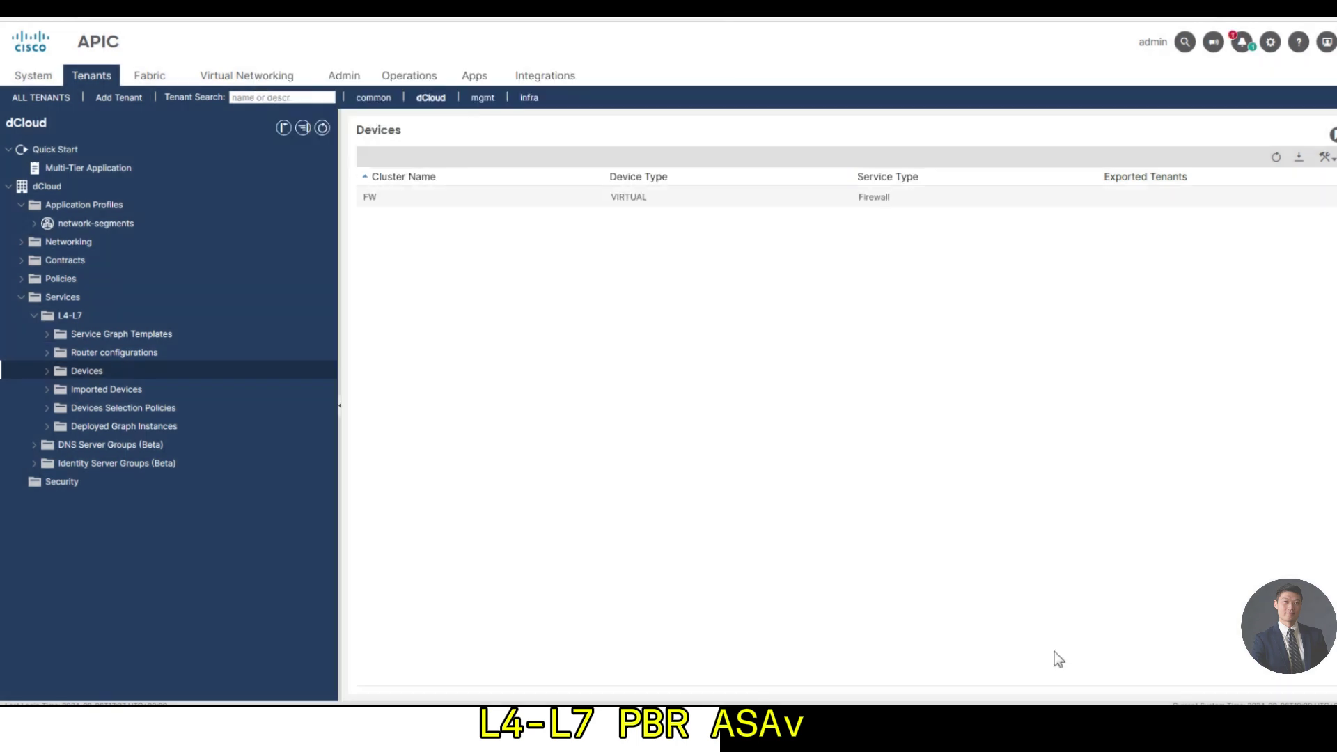
double_click(410, 199)
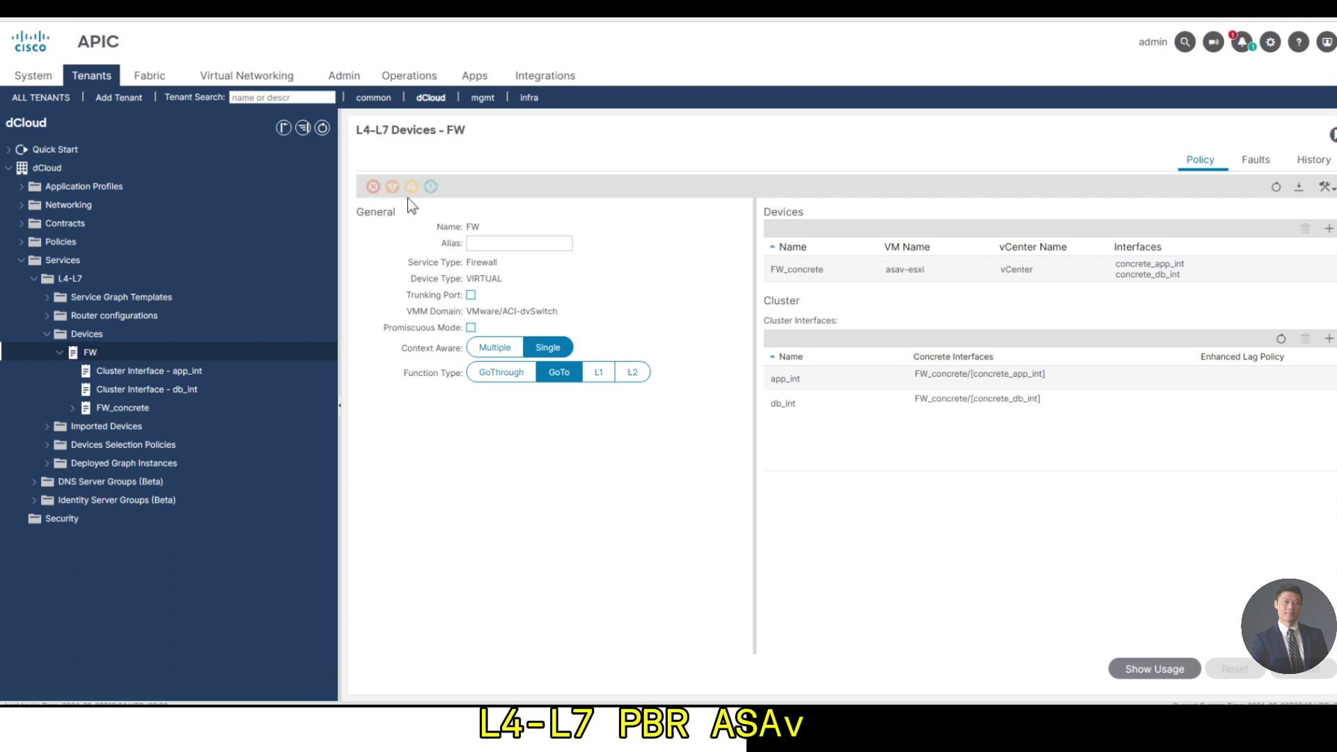
mouse_move(392, 193)
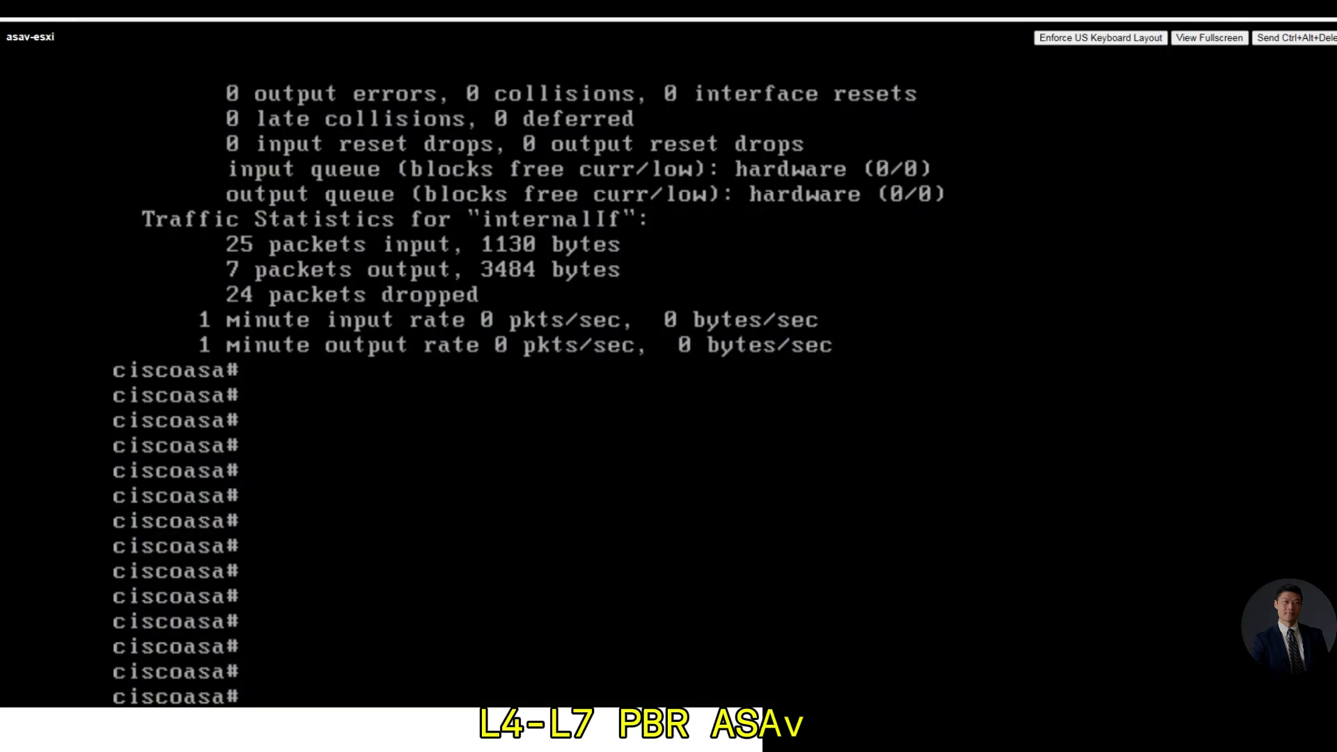
Step: In the asav-esxi console, run show int g0/0 and show int g0/1 to read each interface's IP and MAC address
text(show int g0/0)
key(Return)
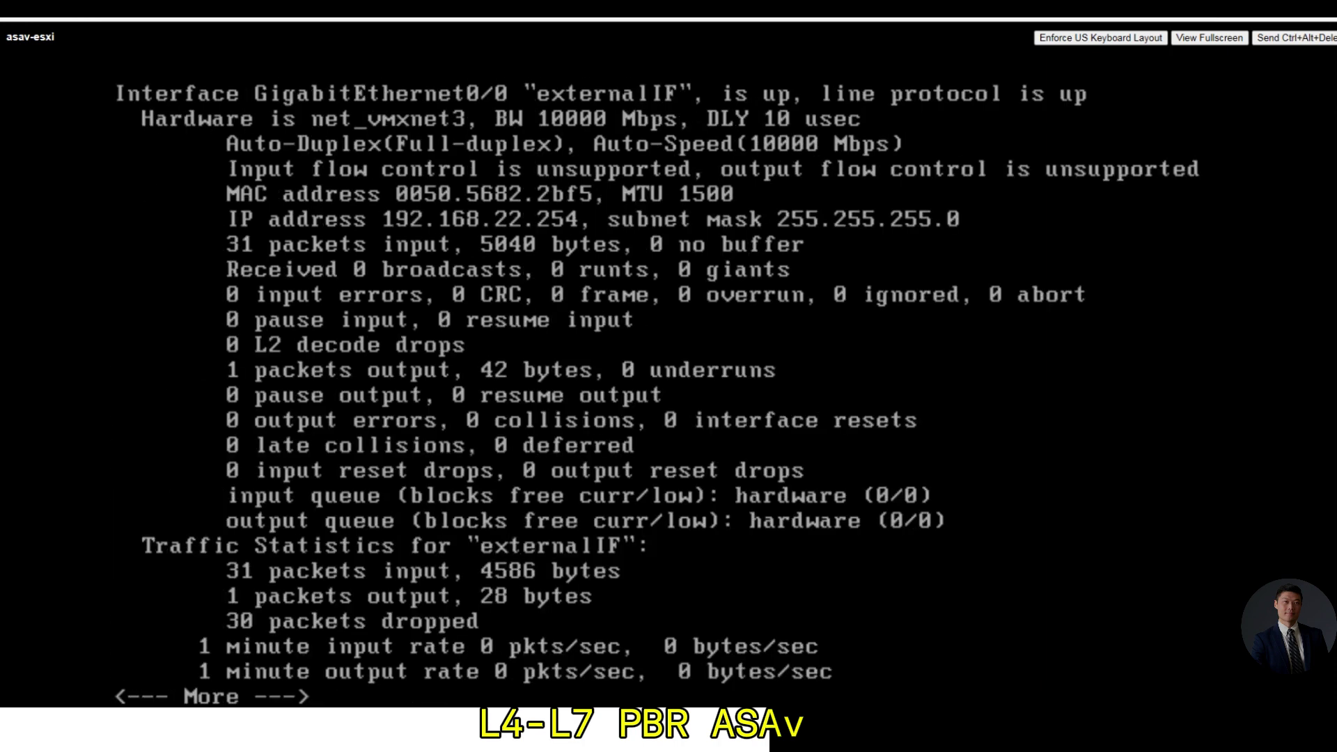
key(q)
key(Up)
key(BackSpace)
text(1)
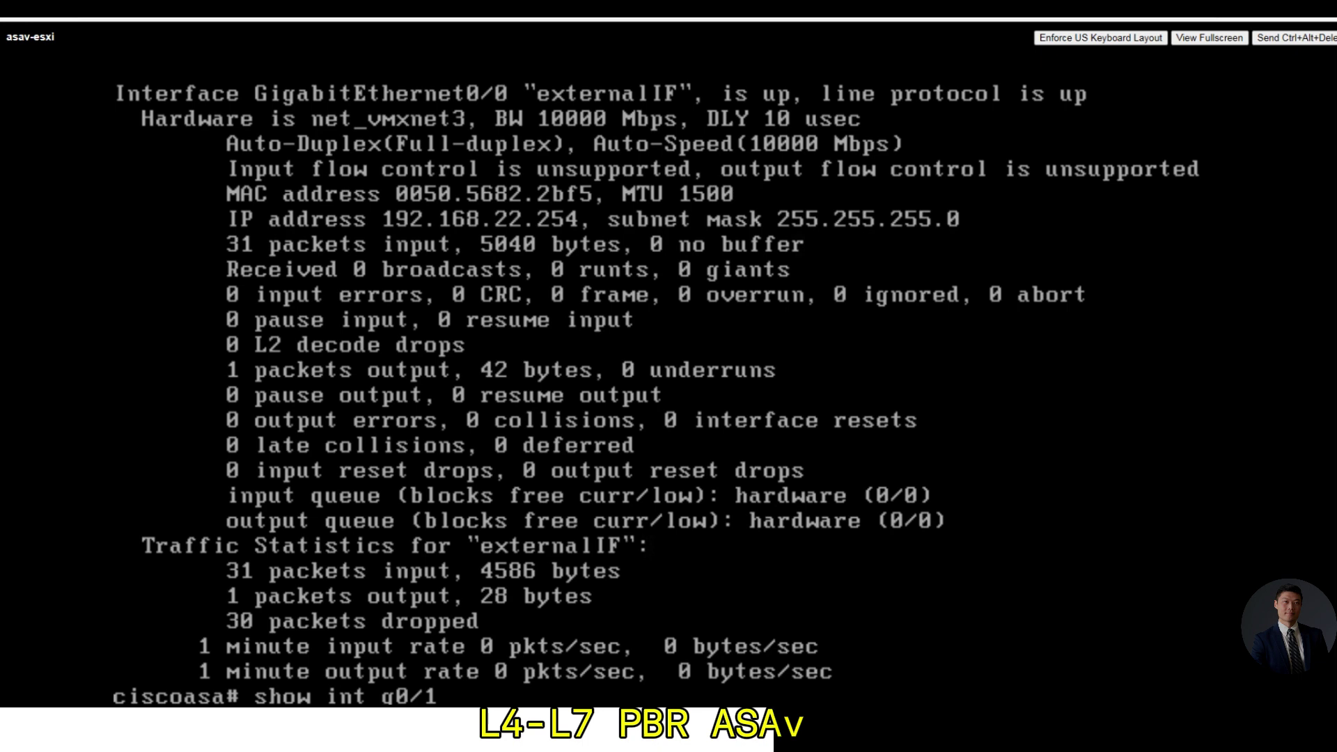
key(Return)
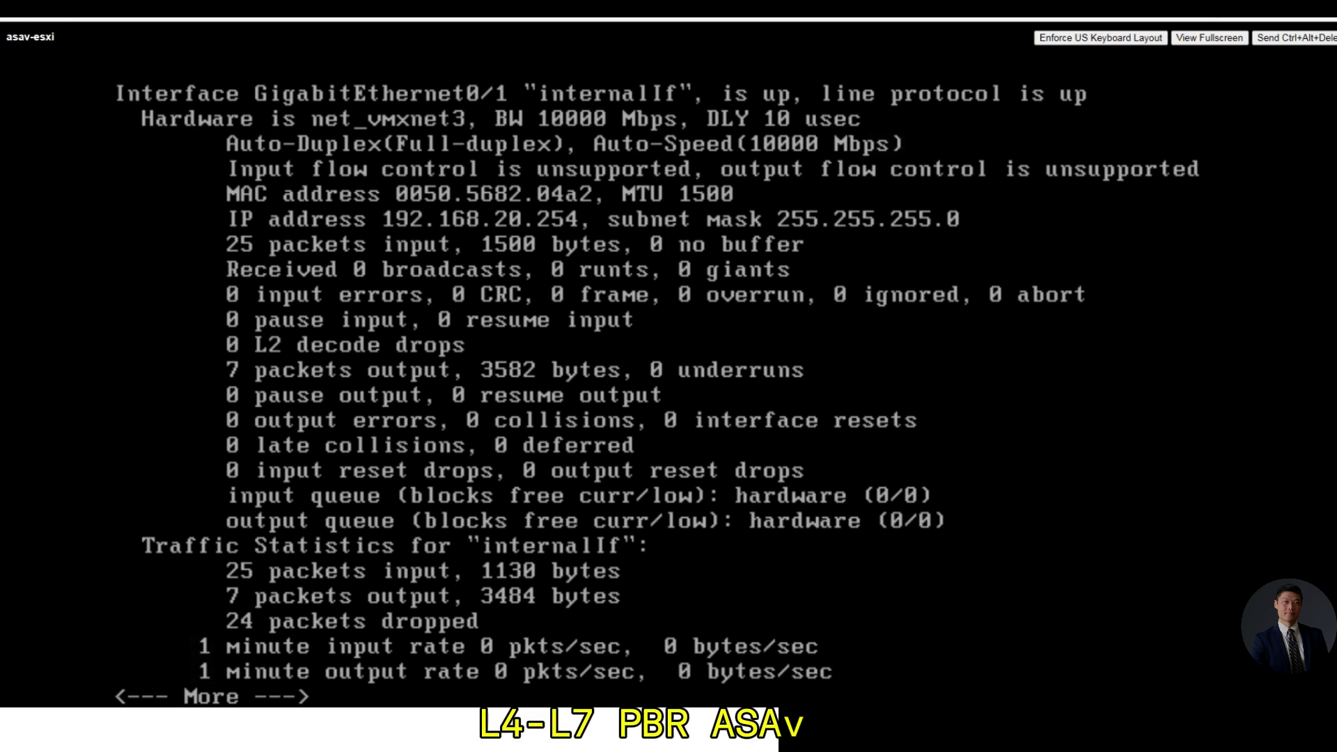
key(q)
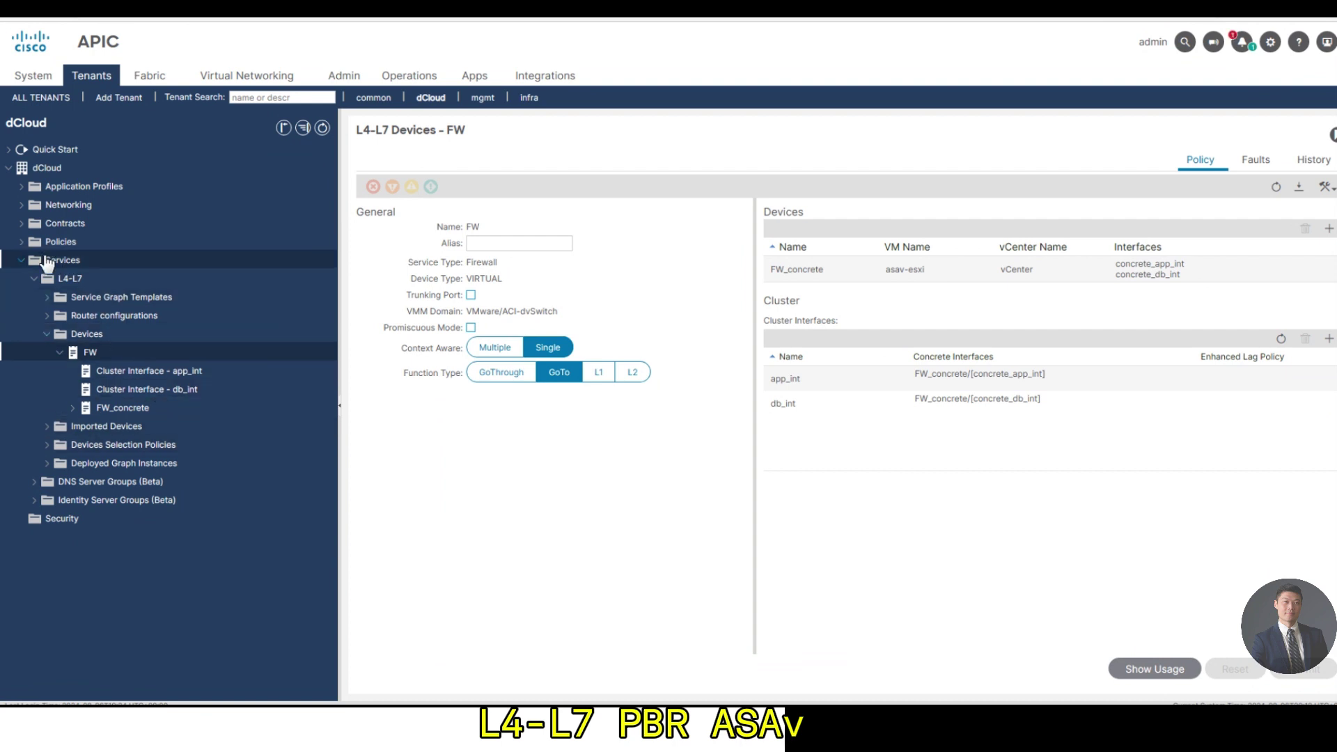
Step: Back in APIC, start a new L4-L7 Policy-Based Redirect under the dCloud tenant's protocol policies and name it DB_PBR
click(31, 242)
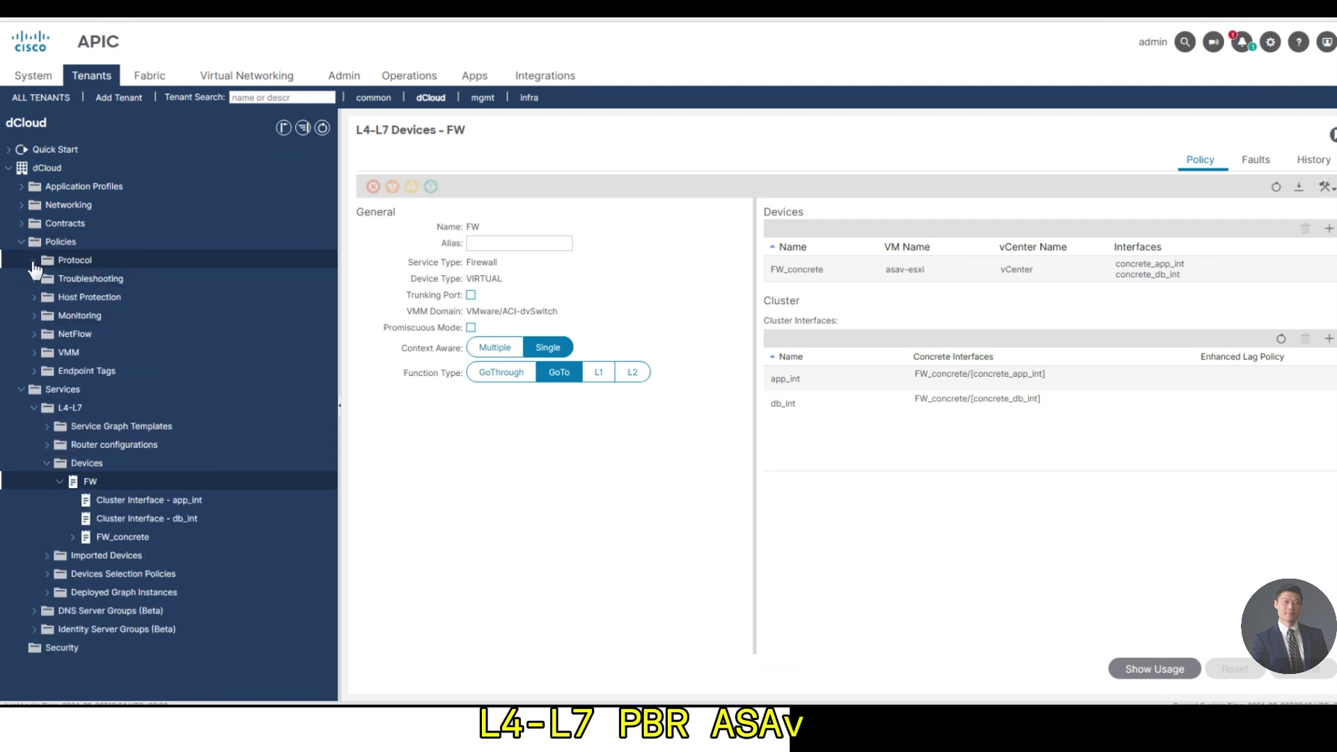
click(34, 262)
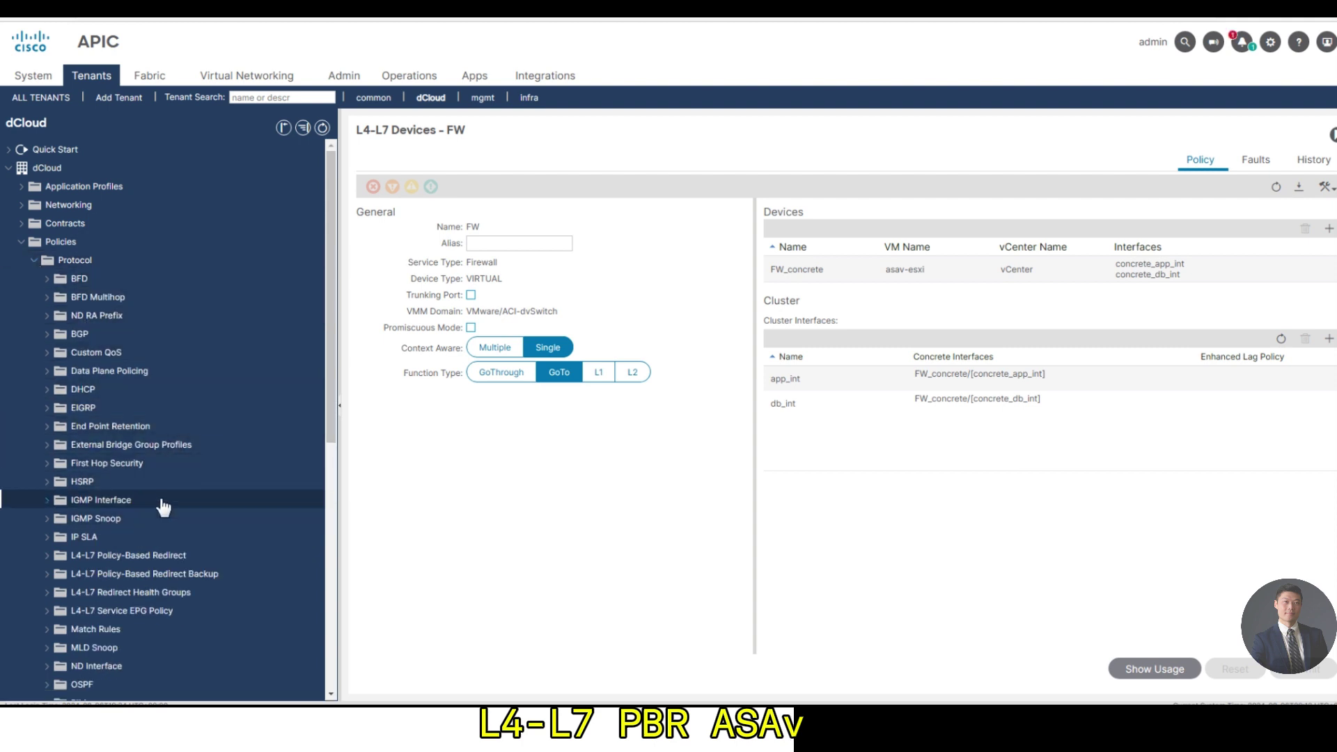
click(148, 556)
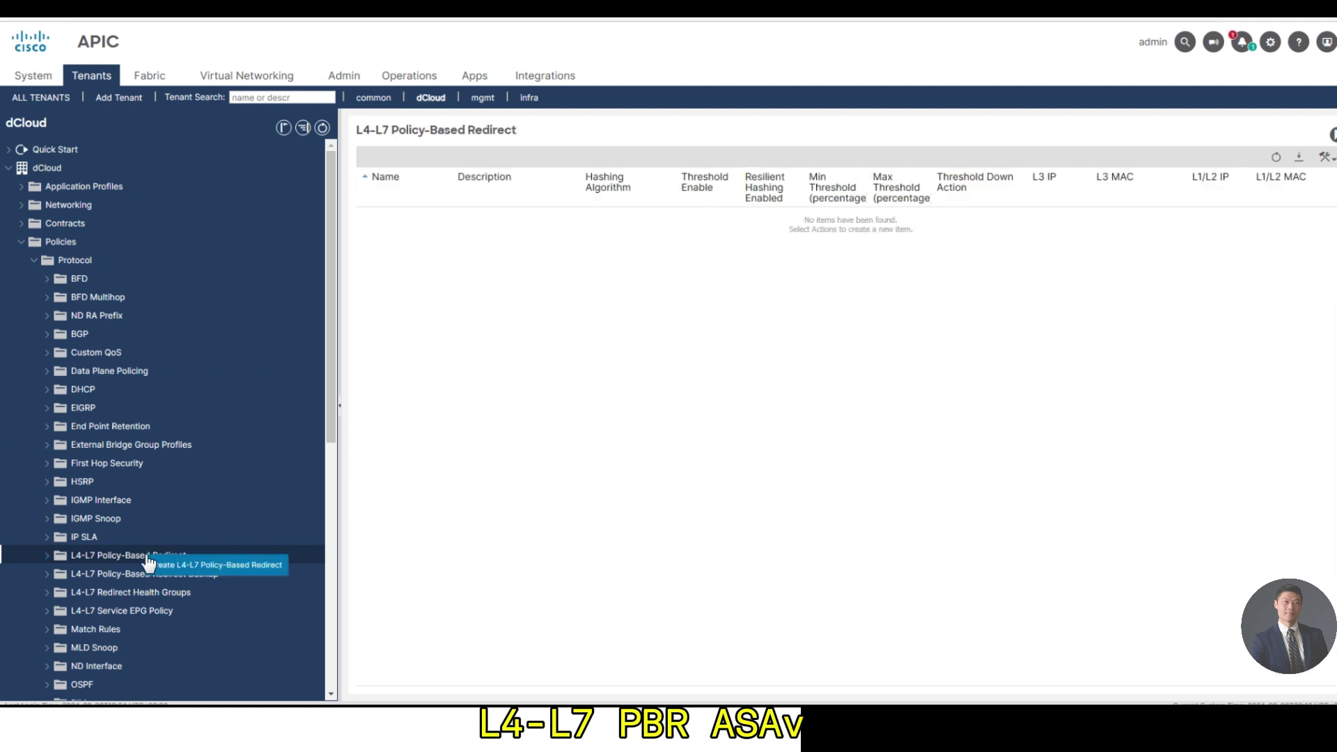
click(194, 567)
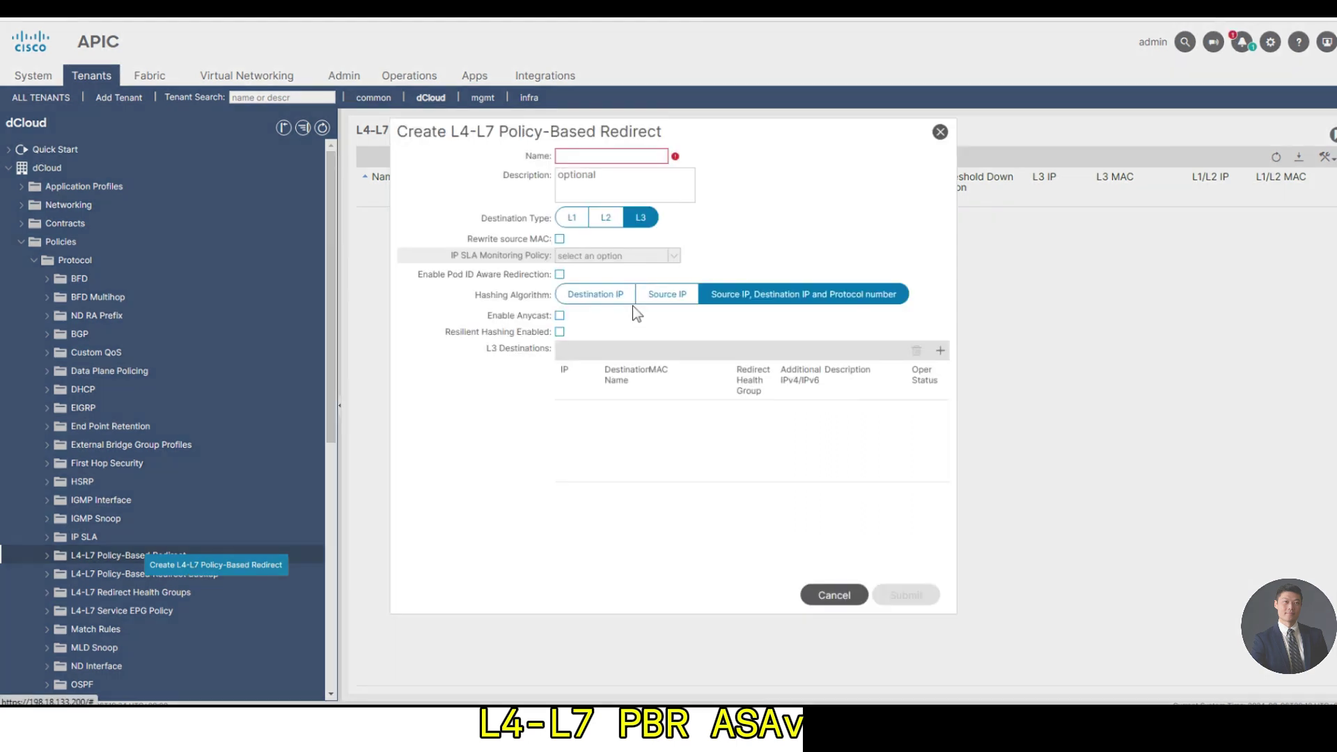
click(617, 156)
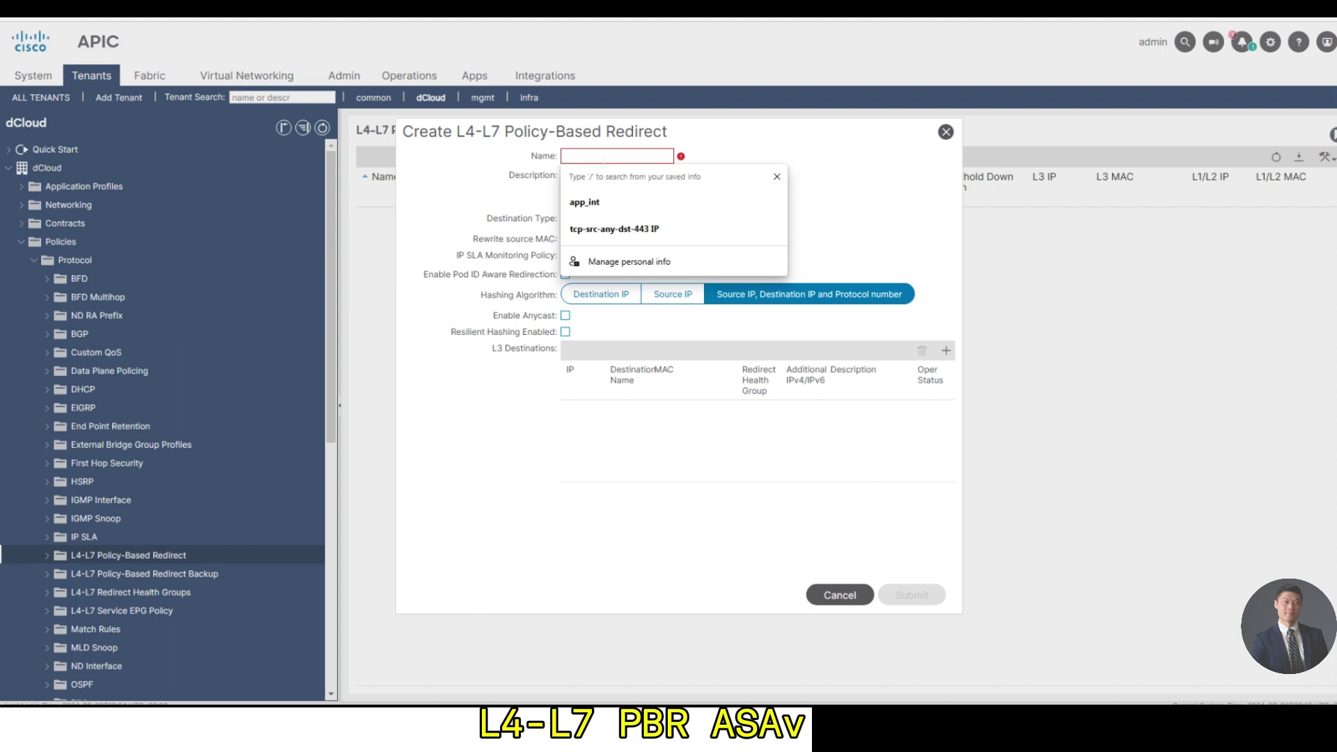
text(DB_)
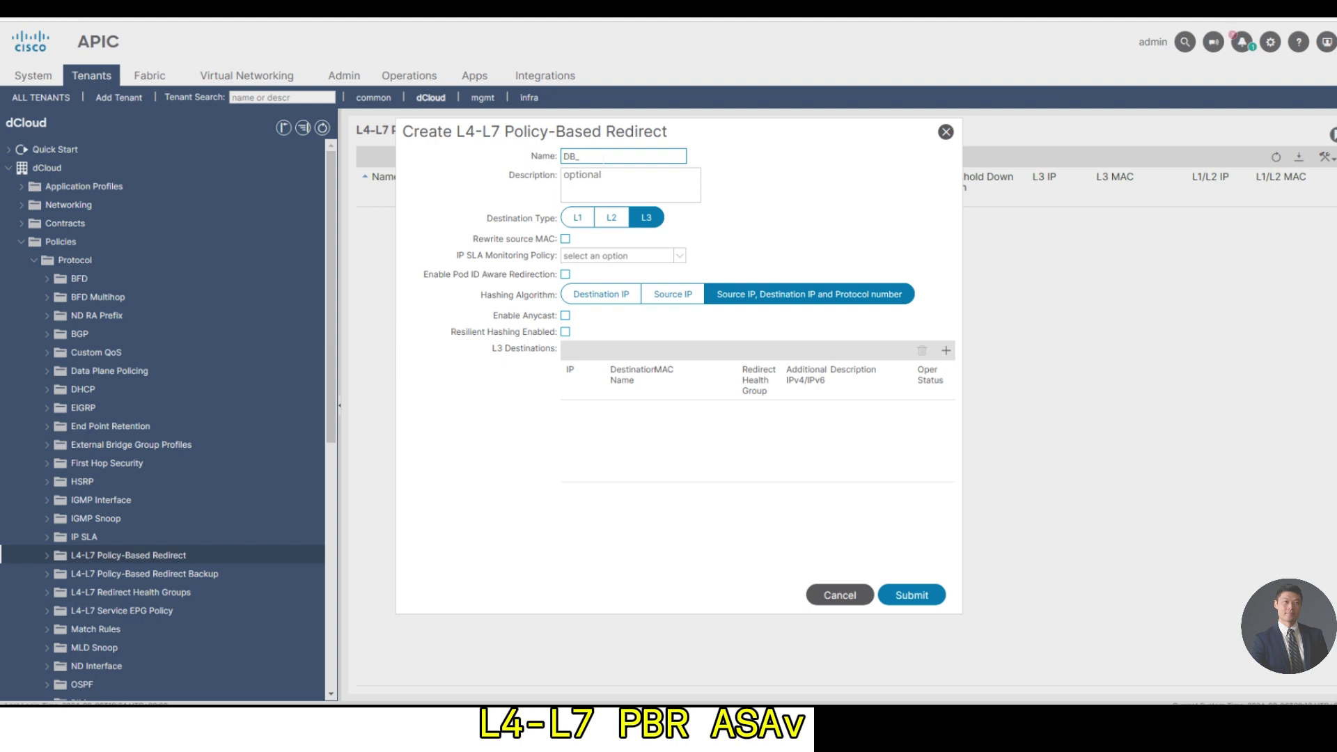
text(PBR)
Step: Add an L3 destination with IP 192.168.22.254 and MAC 00:50:56:82:2b:f5 to DB_PBR and submit the policy
click(945, 350)
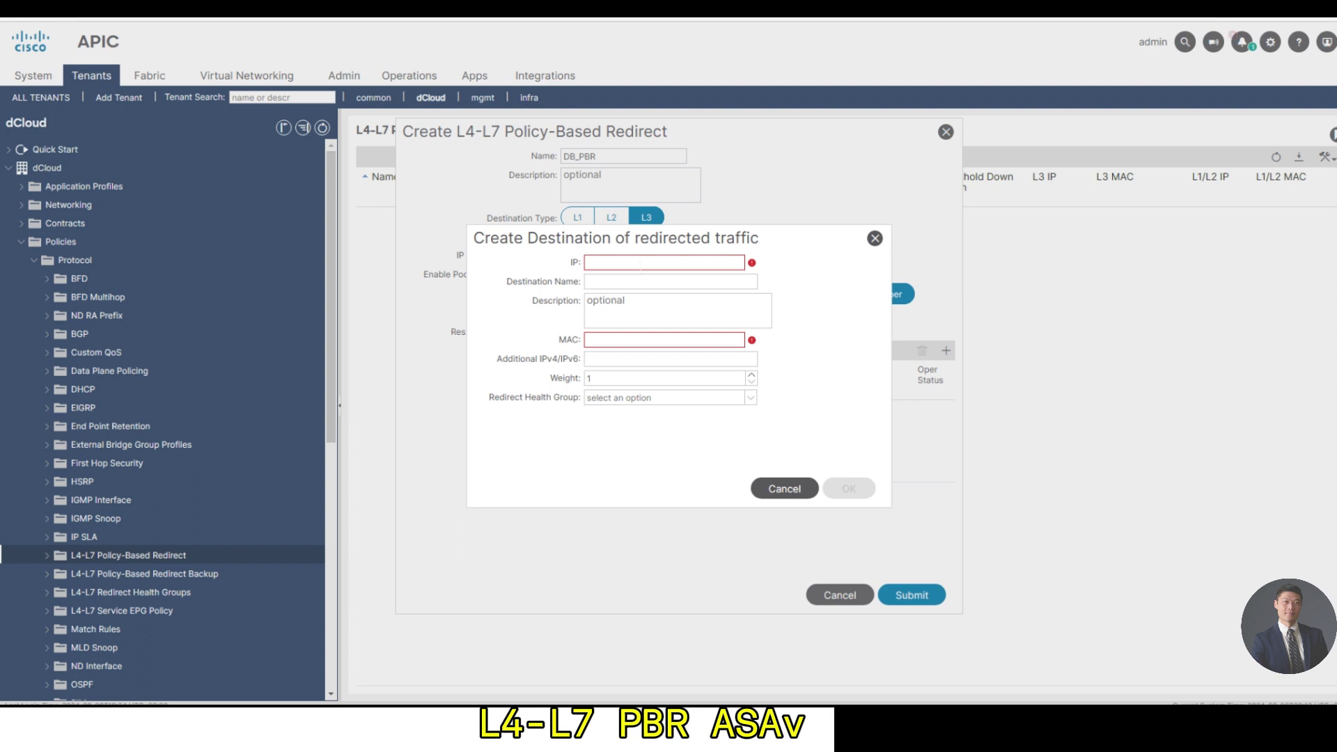
text(192.168.22.254)
key(Tab)
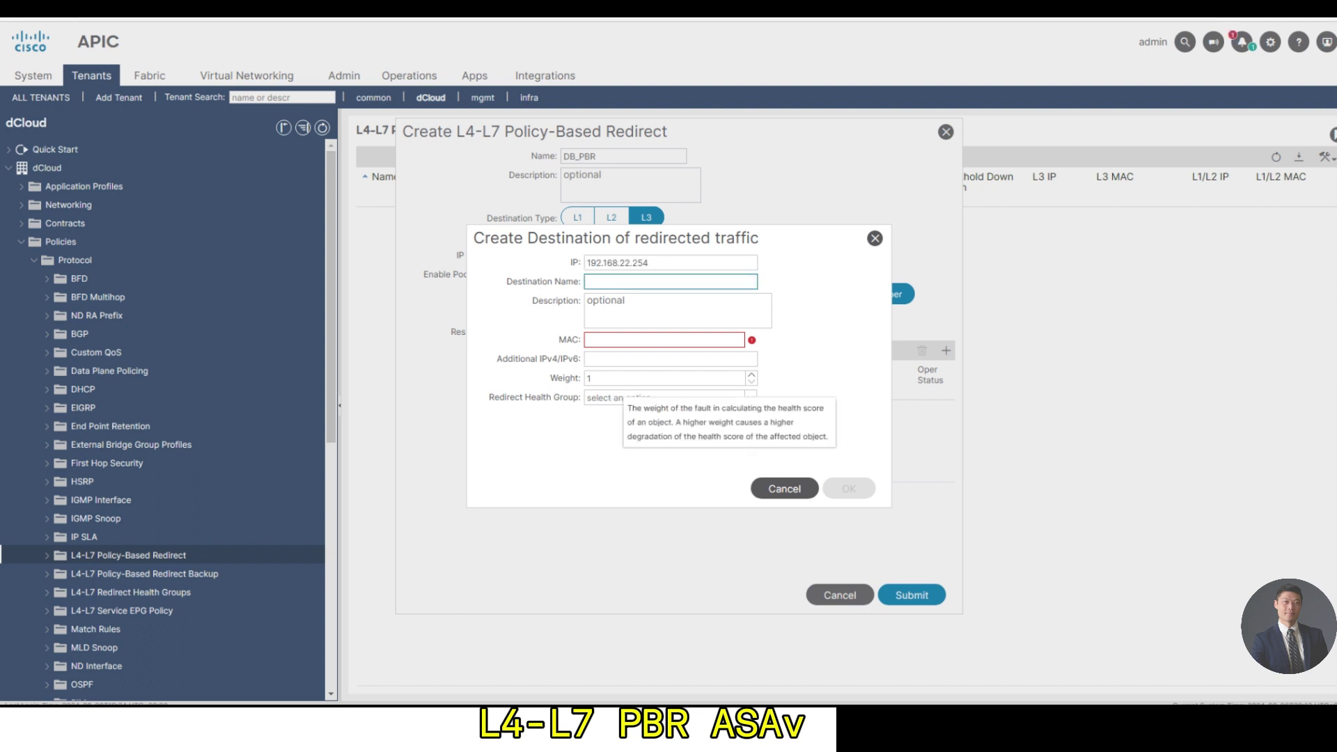
key(Tab)
key(Tab)
text(00:50:56:82:2b:f5)
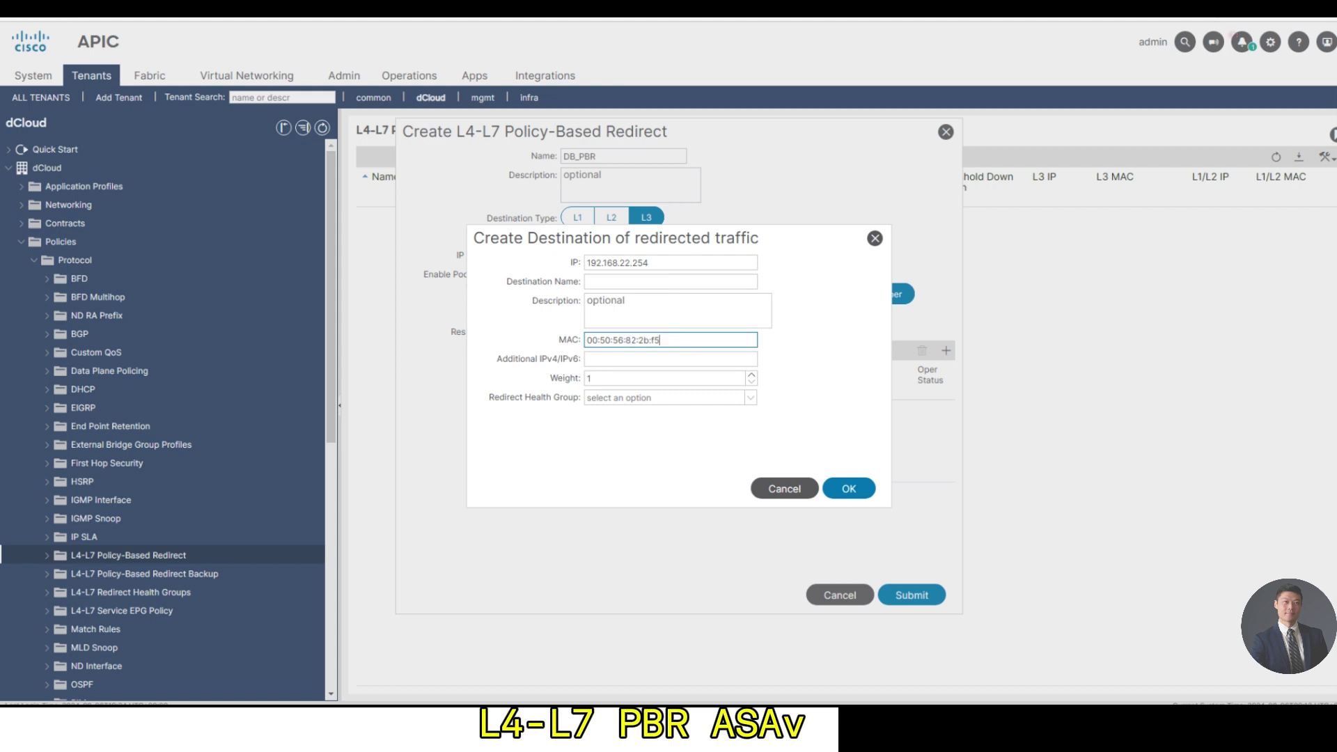
click(843, 495)
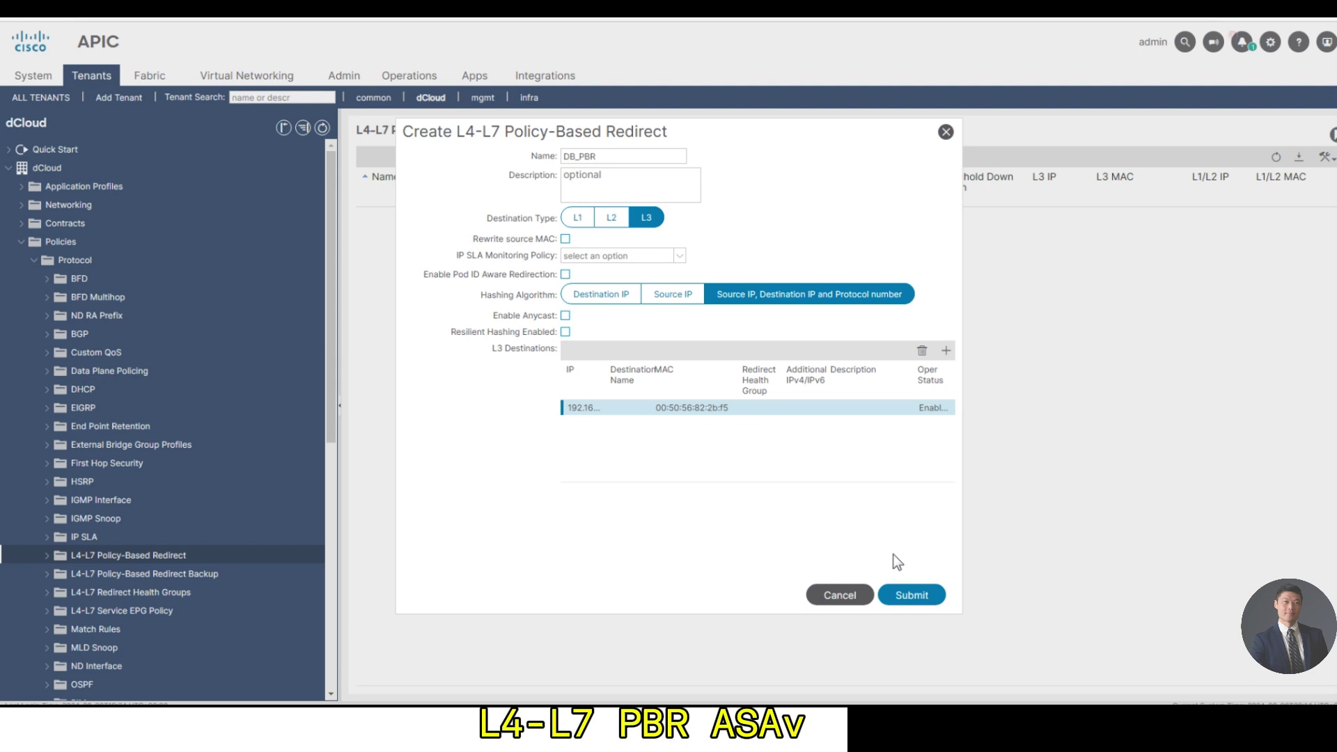
click(899, 602)
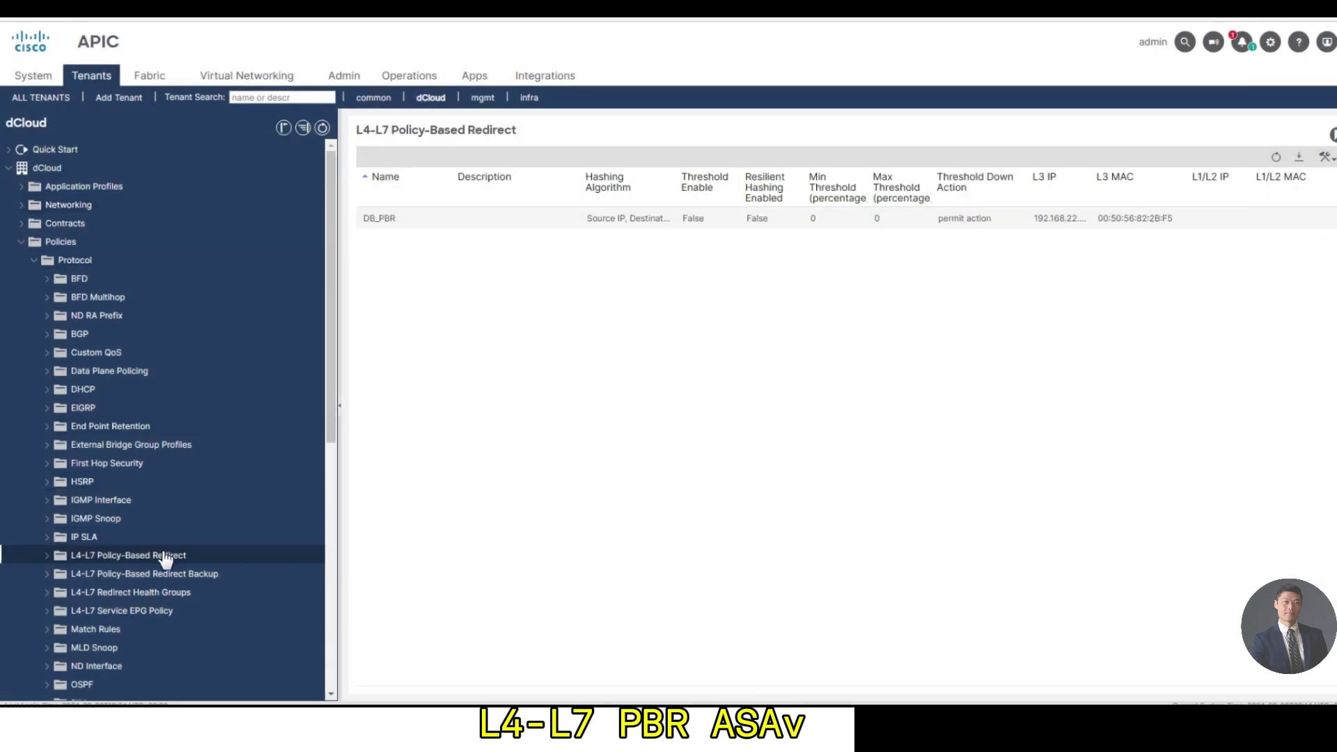
Step: Create another L4-L7 Policy-Based Redirect named App_PBR with L3 destination 192.168.20.254 and MAC 00:50:56:82:04:a2
click(266, 566)
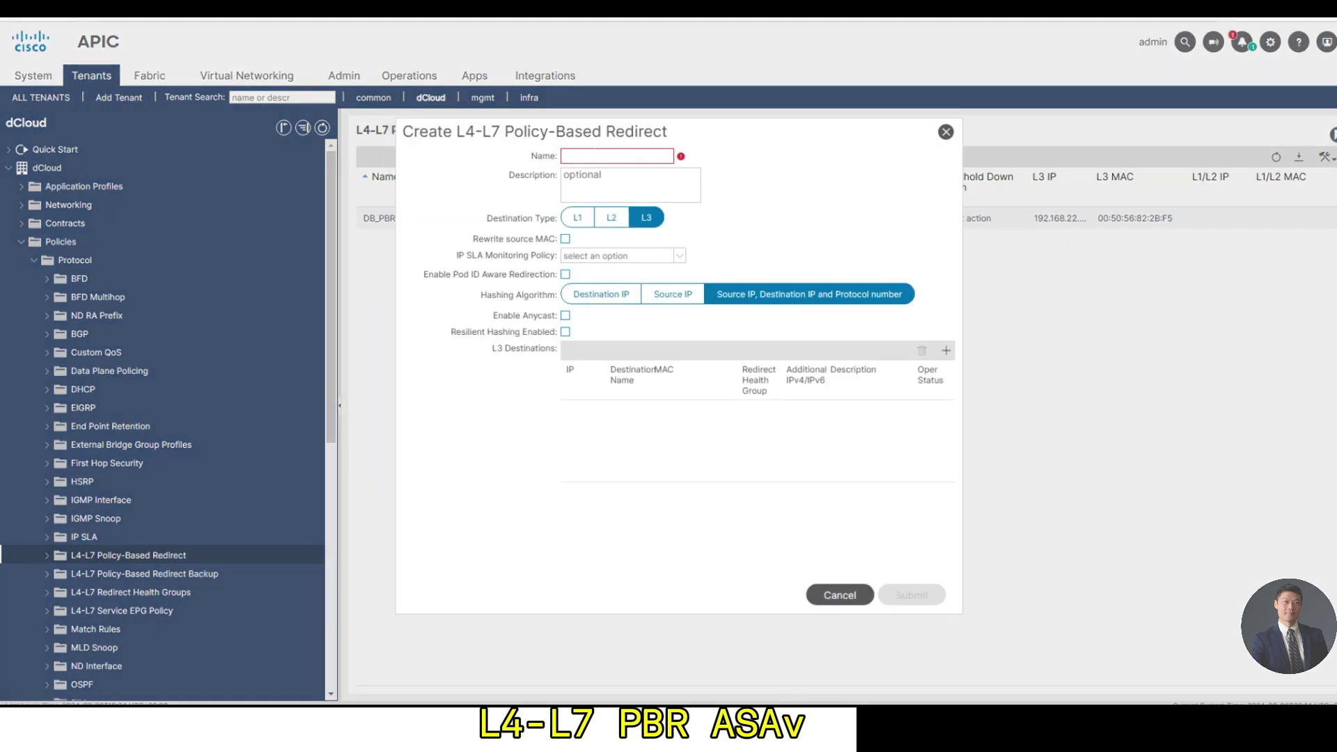
click(616, 156)
text(App_PBR)
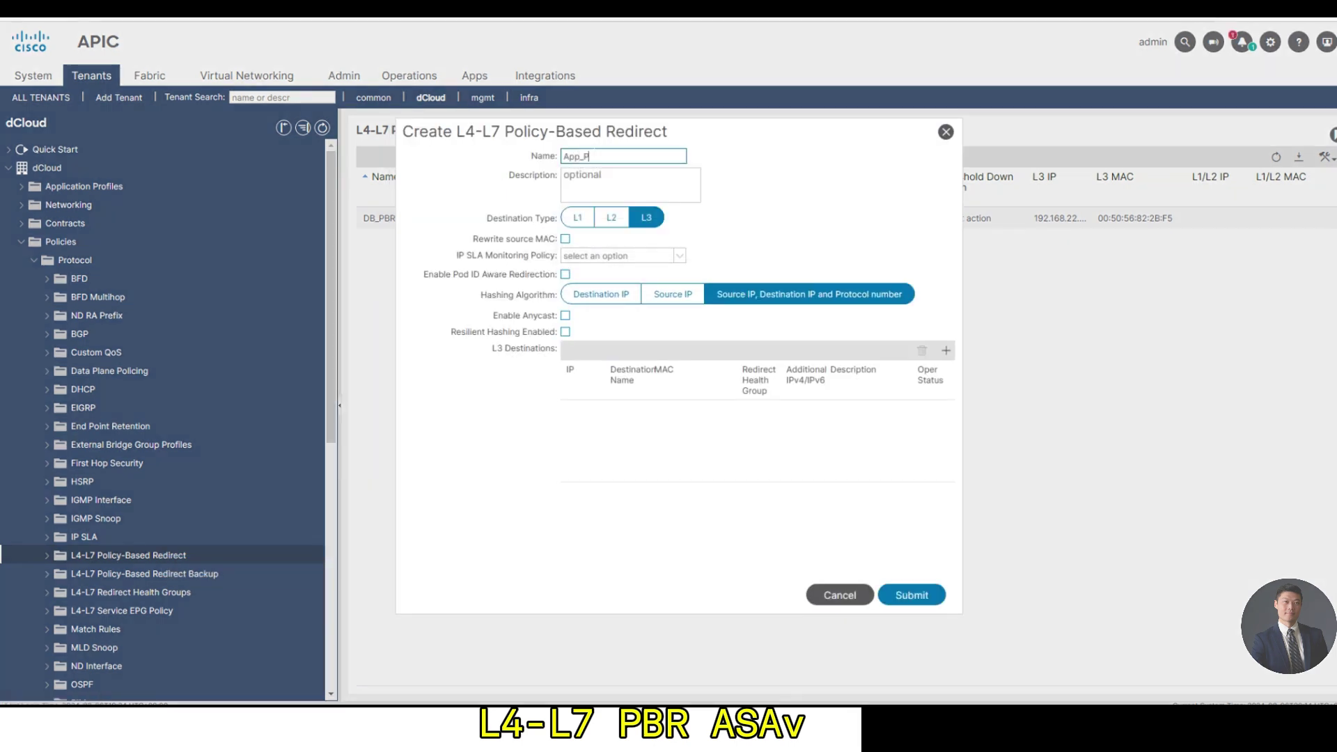
click(945, 351)
click(658, 263)
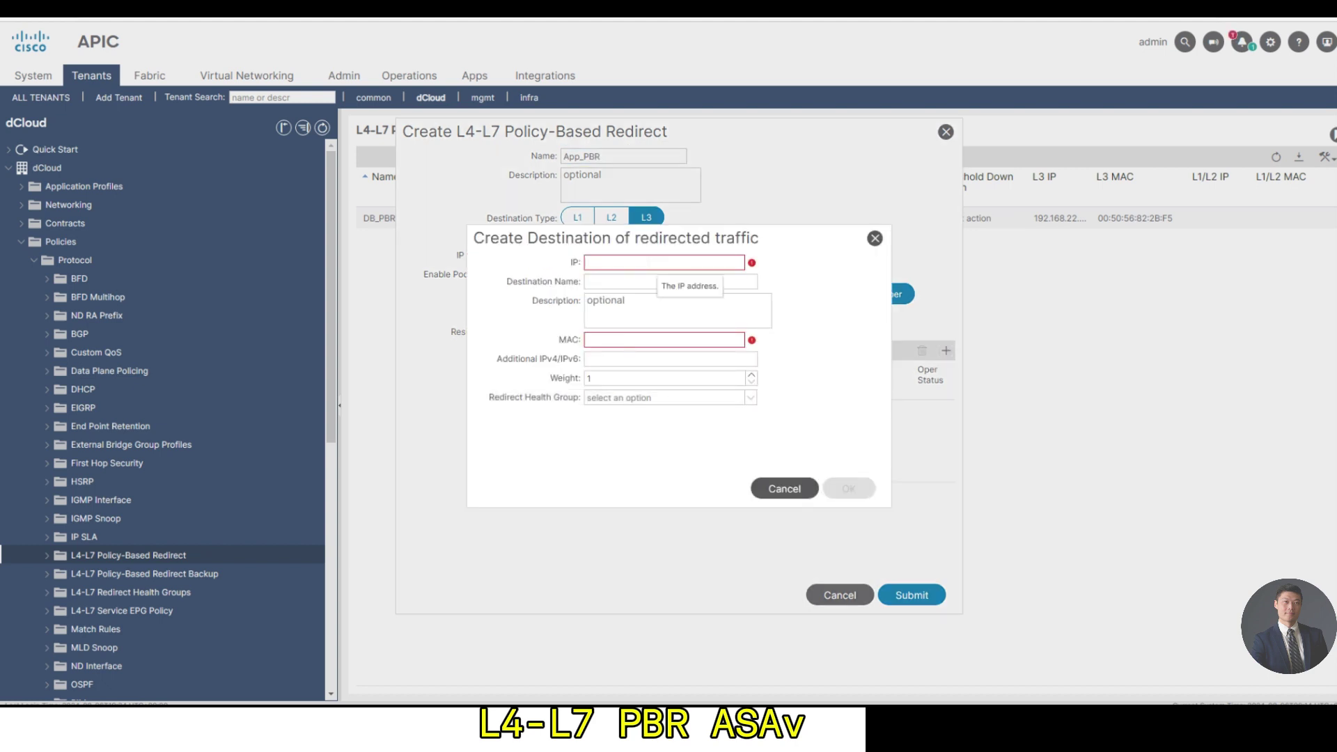
text(192.168.20.254)
key(Tab)
key(Tab)
key(Tab)
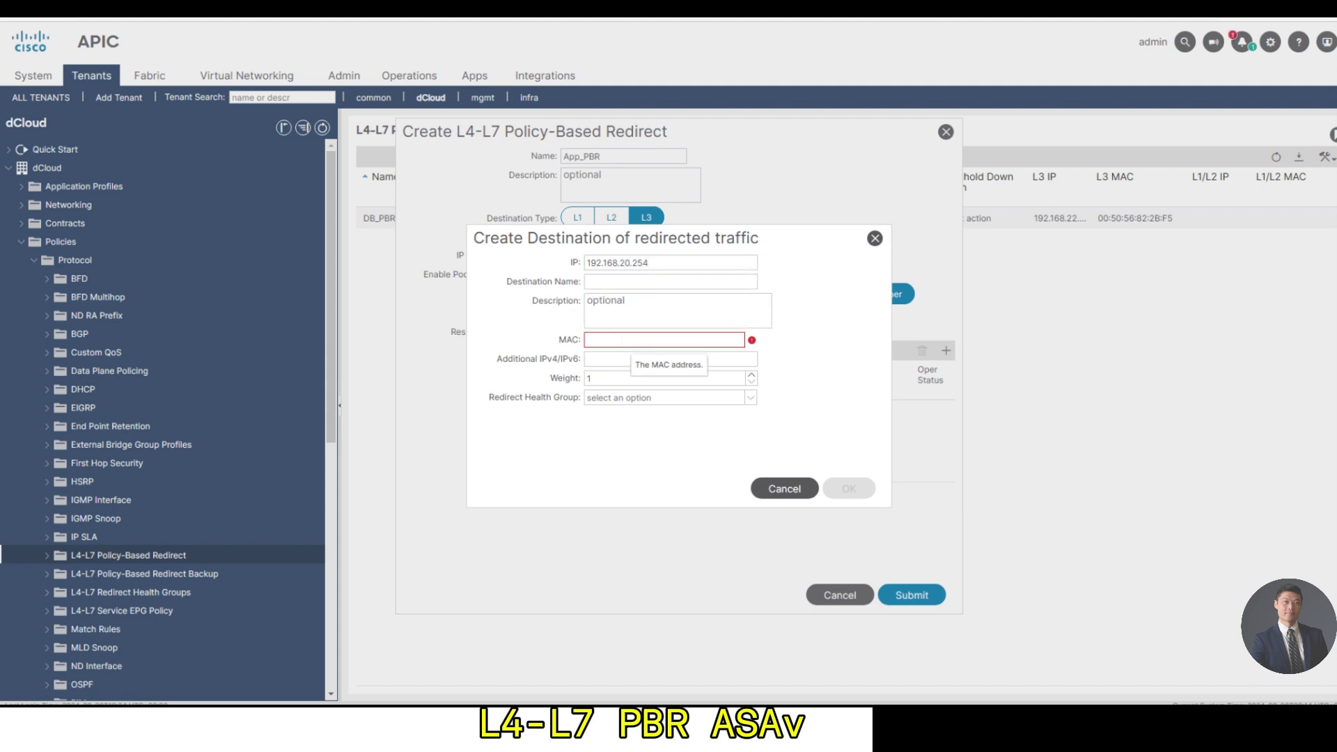
text(00:50:56:82:04:a2)
click(849, 488)
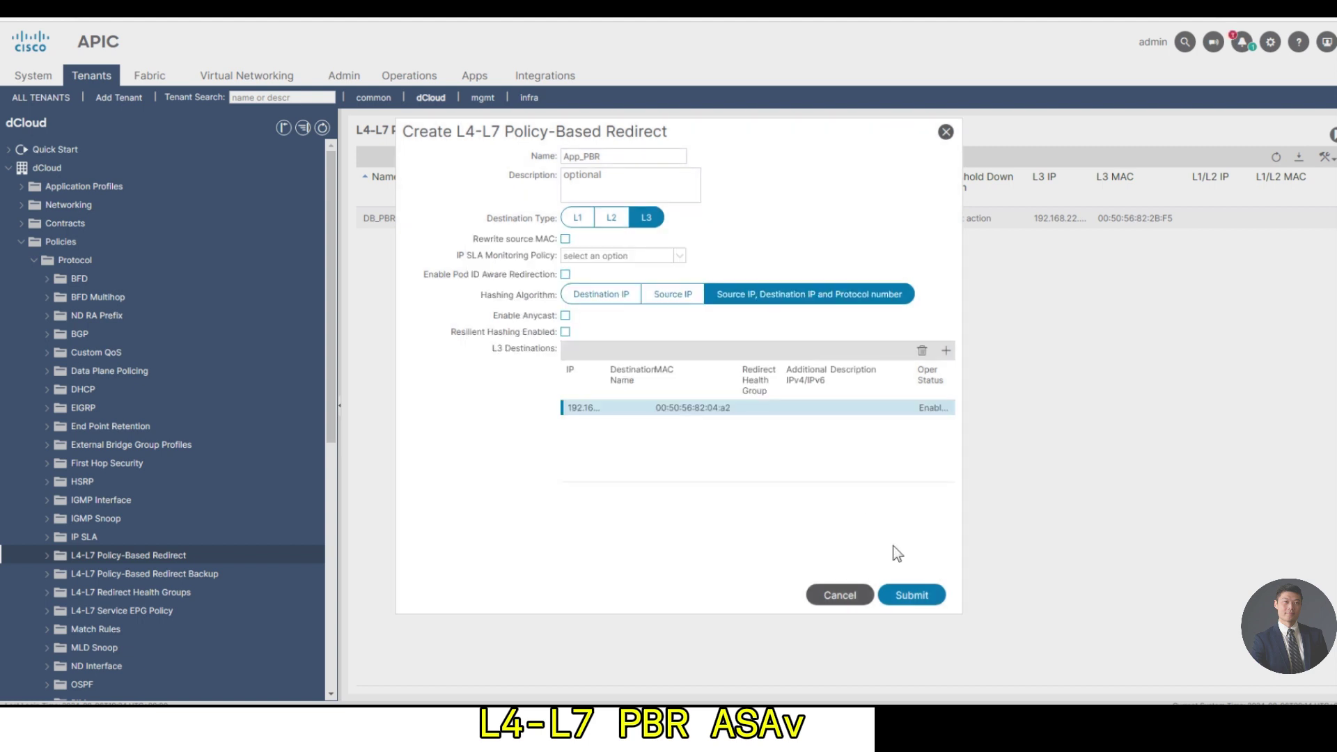
click(935, 597)
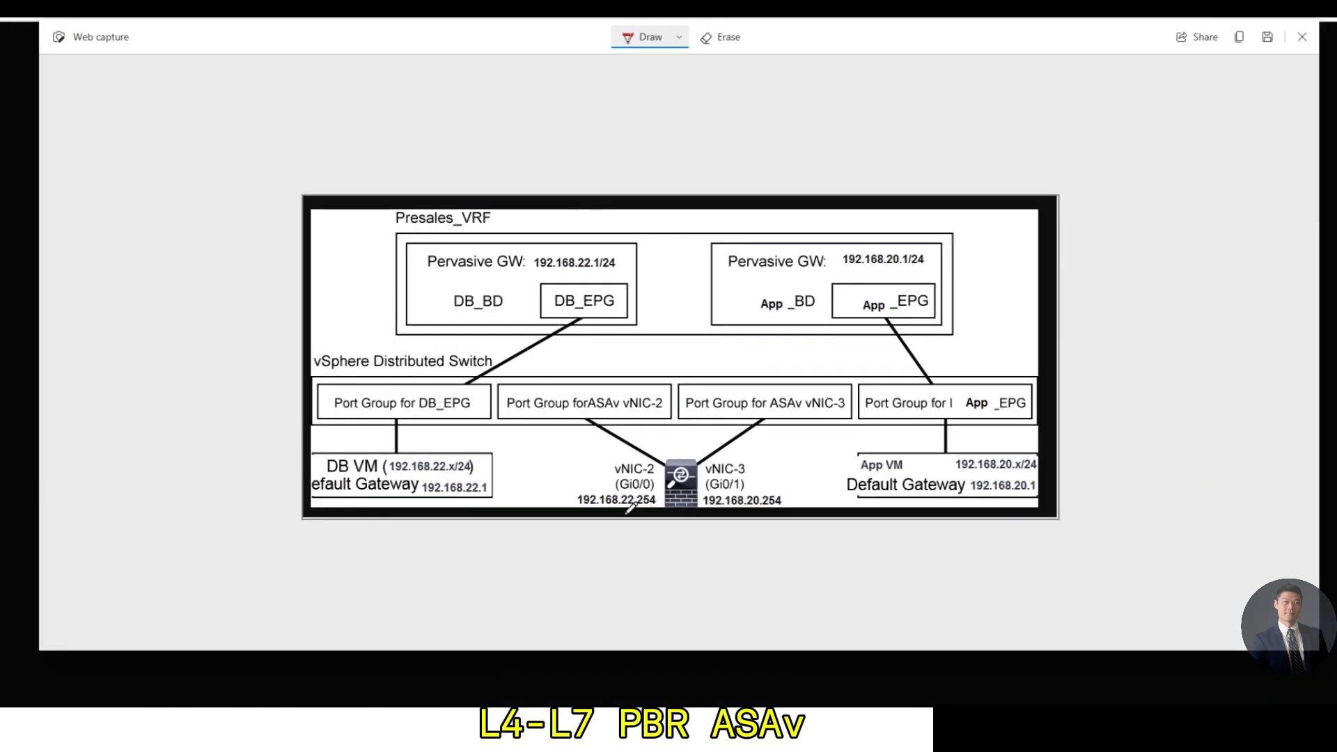
Step: On the captured topology diagram, mark both VM default gateways, the DB VM label and the ASAv addresses 192.168.22.254 and 192.168.20.254 in red
drag(422, 493, 485, 493)
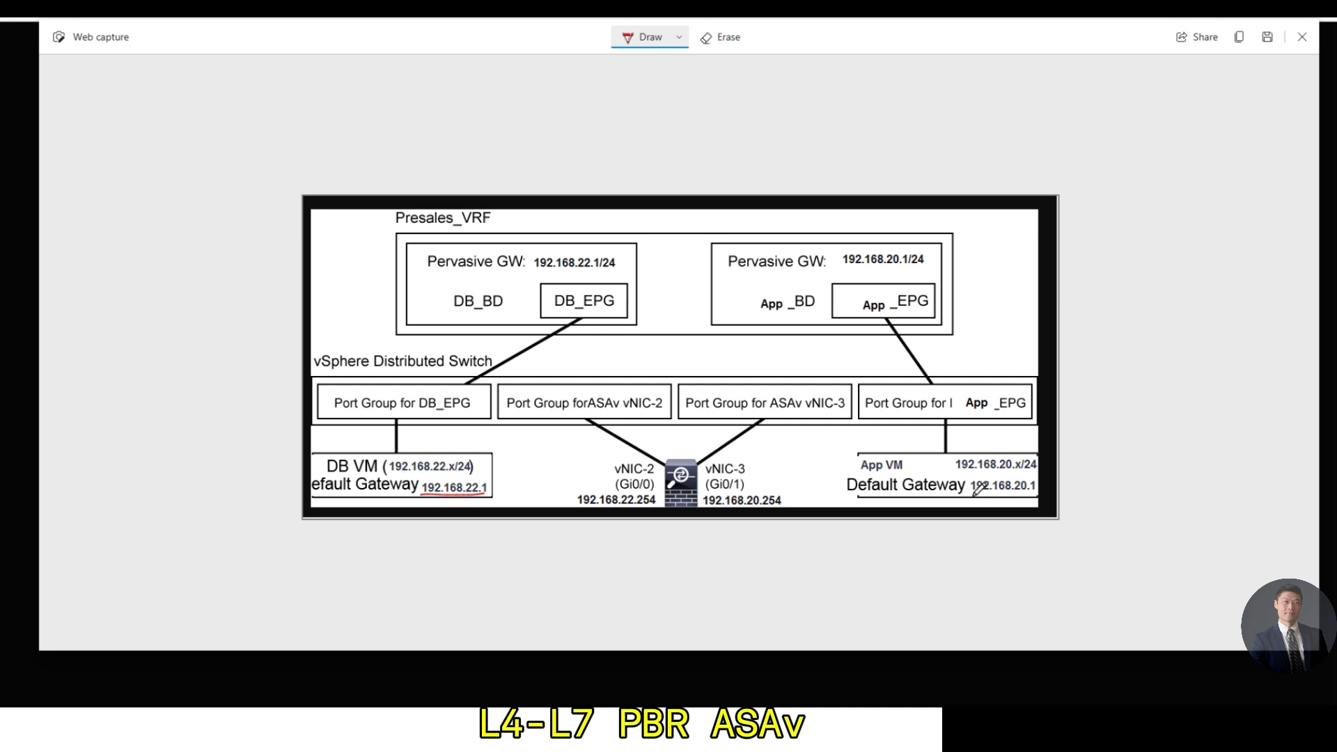
drag(970, 495, 1042, 495)
drag(658, 495, 661, 502)
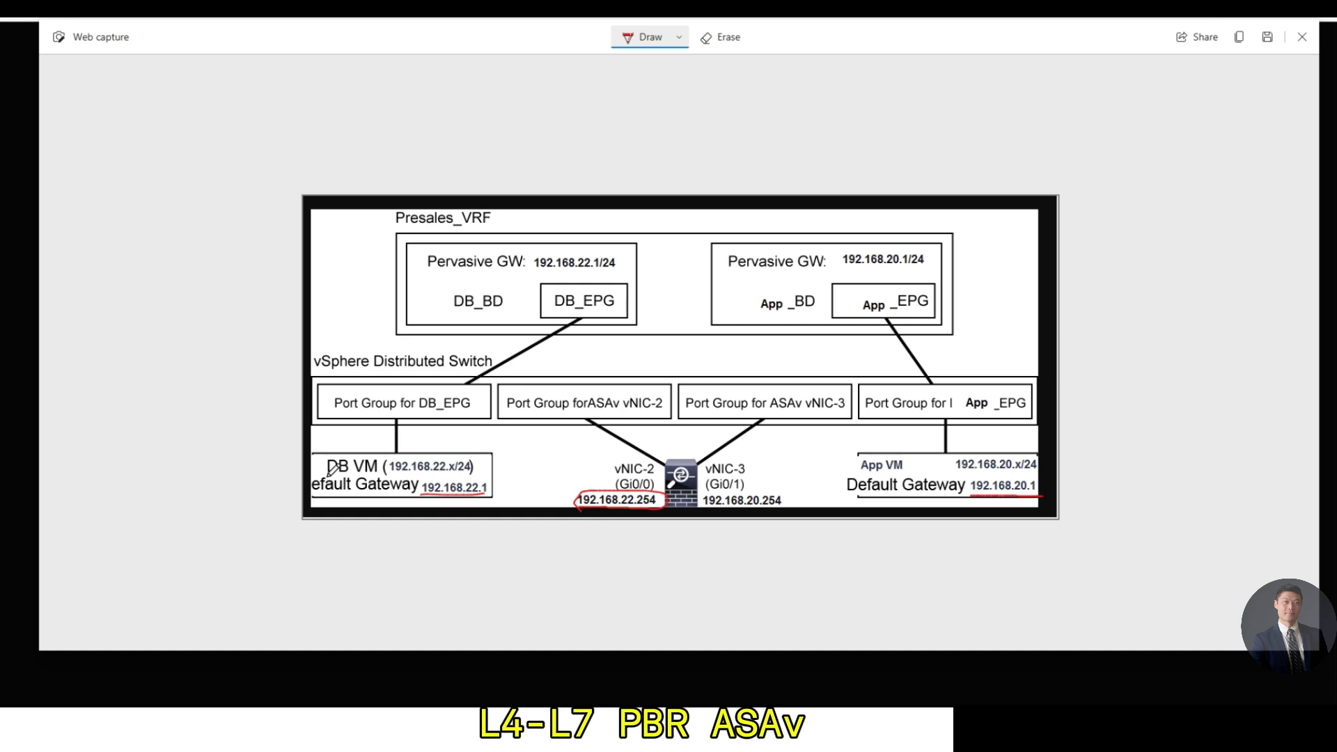
drag(328, 475, 387, 474)
mouse_move(700, 494)
mouse_down()
mouse_move(707, 510)
mouse_move(800, 496)
mouse_up()
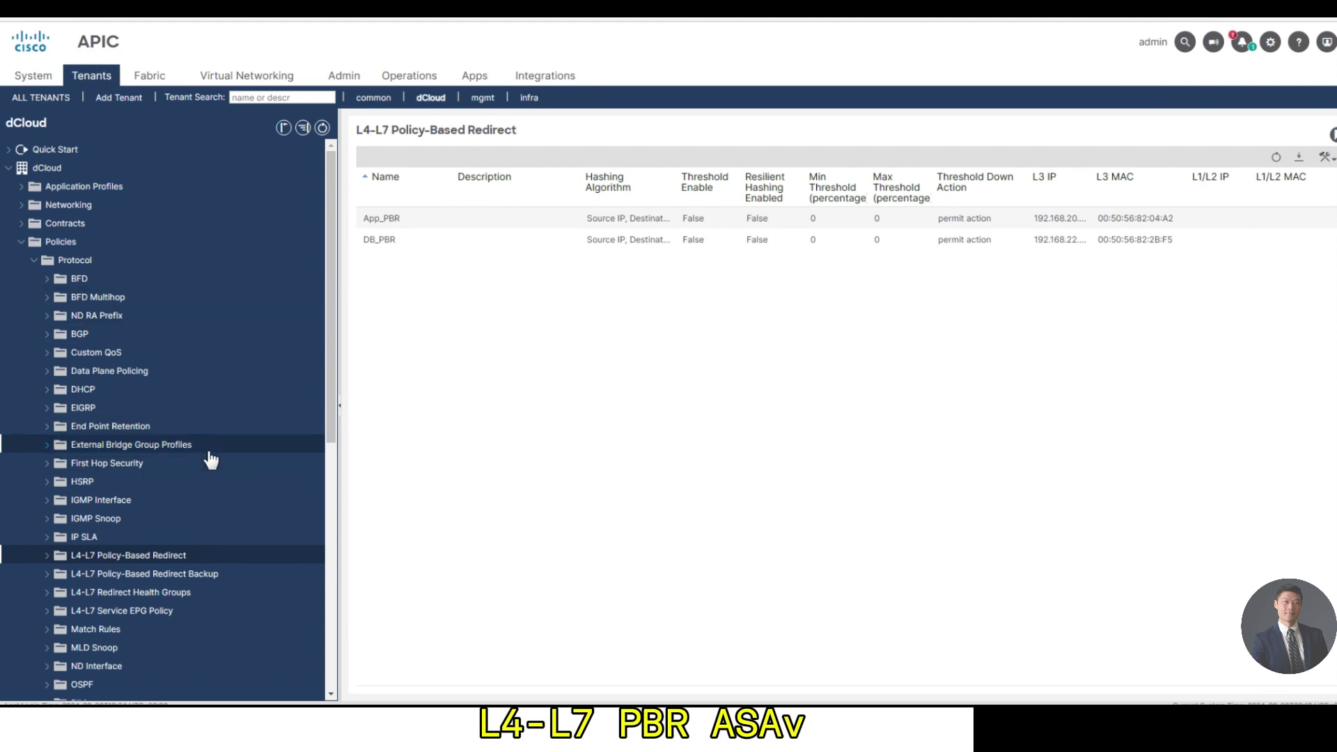
Step: Start a new L4-L7 Service Graph Template under the dCloud tenant's services and name it FW_SGT
scroll(209, 481, down, 6)
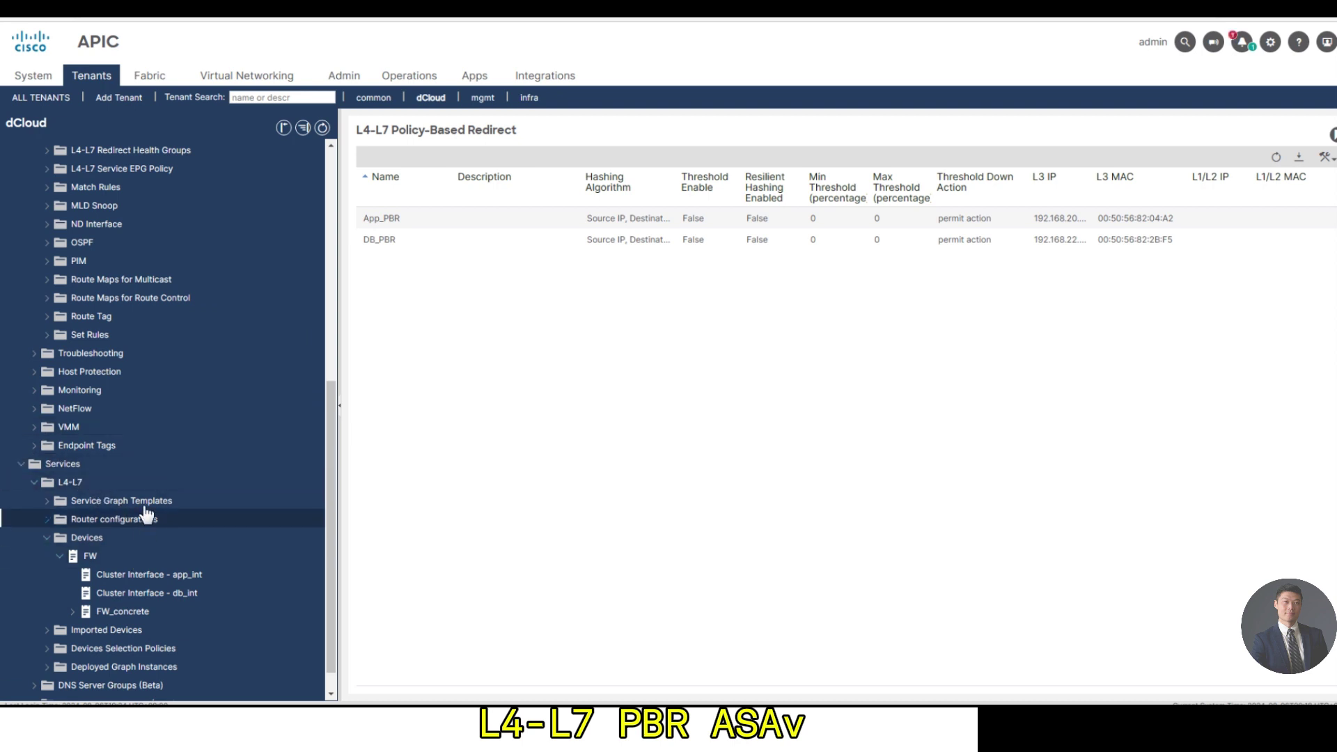
click(117, 507)
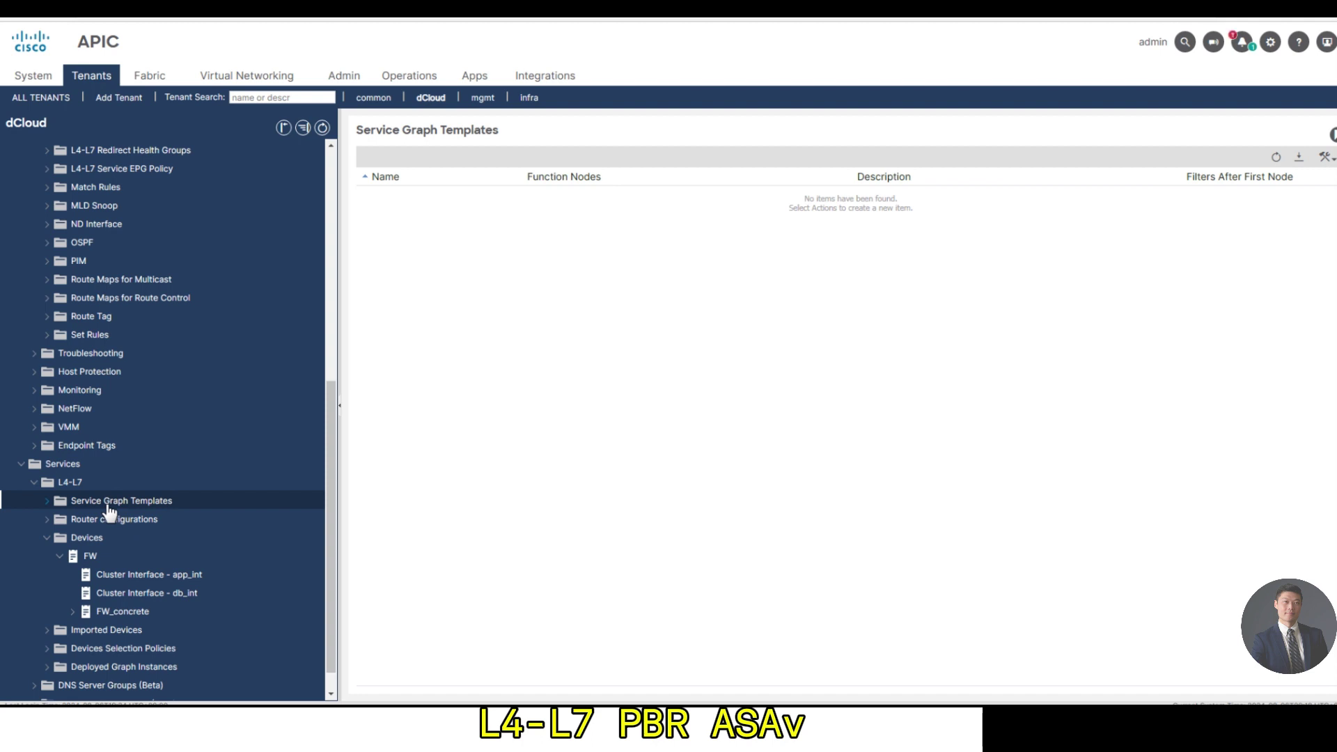
right_click(109, 505)
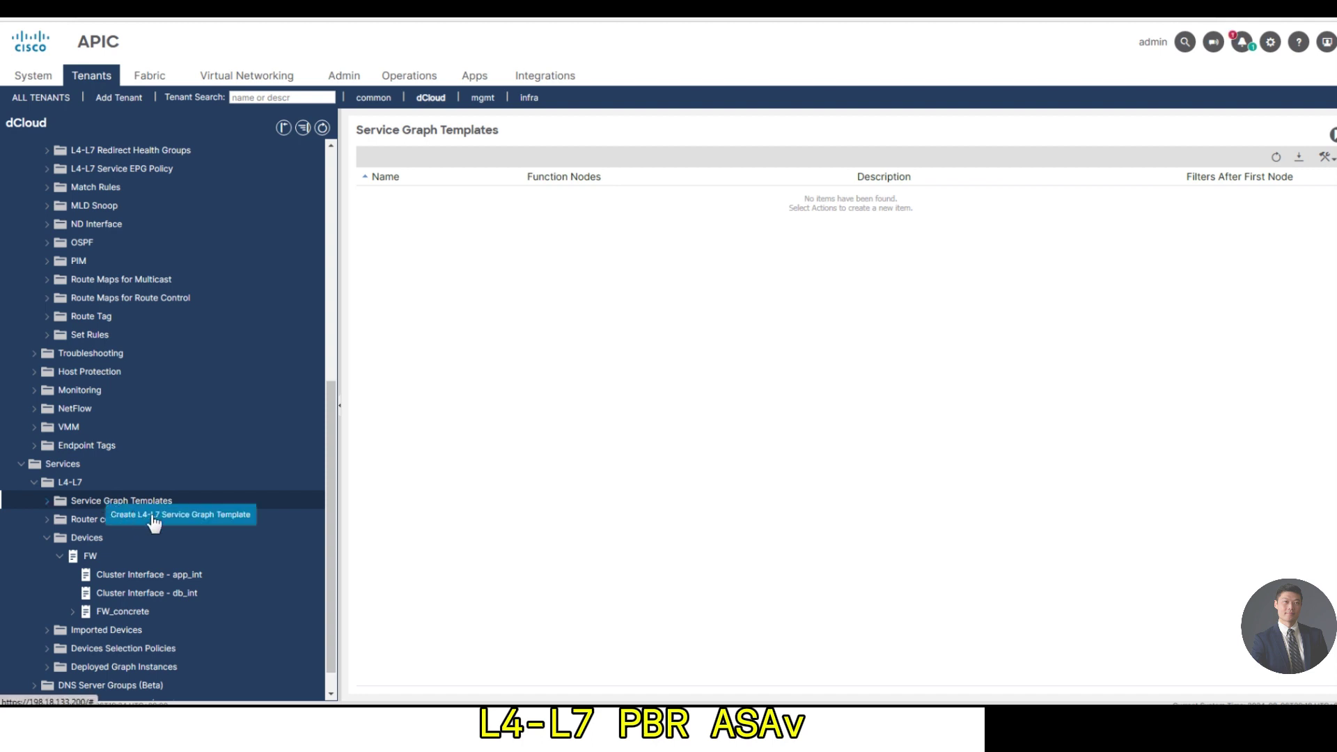
key(Return)
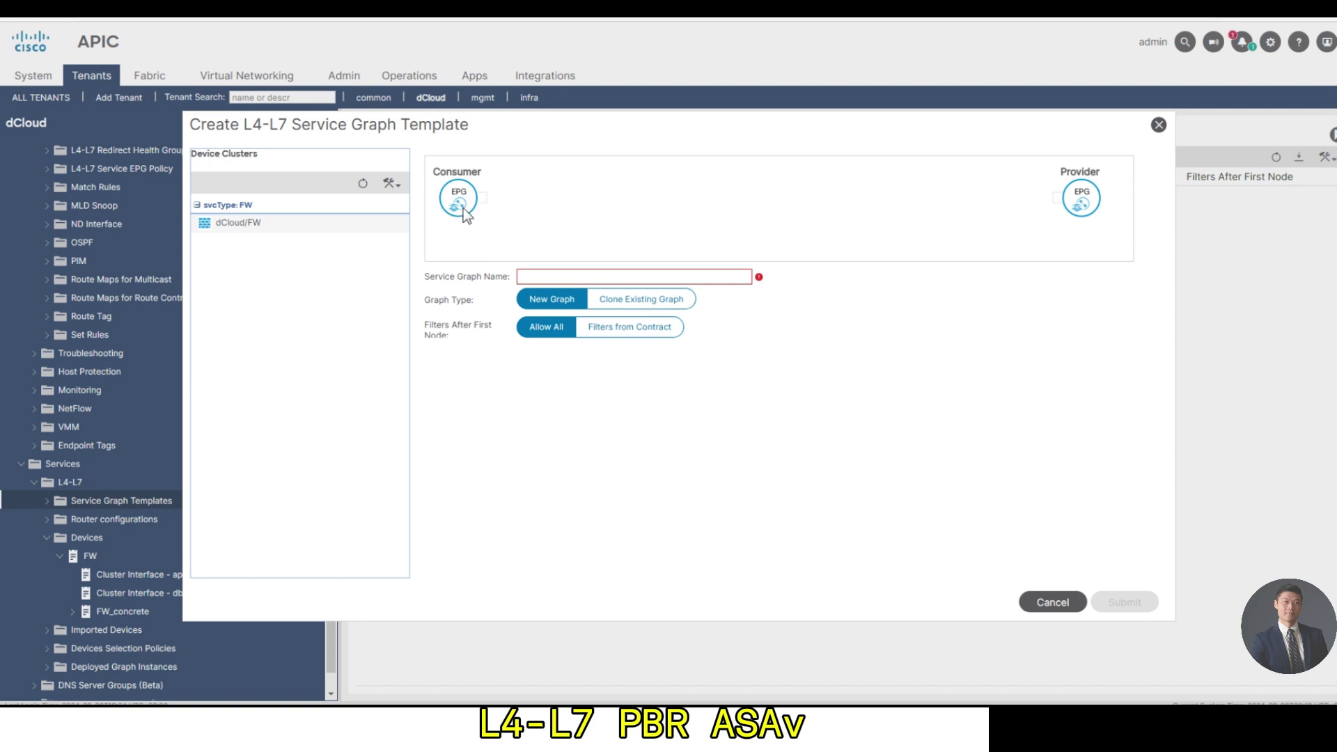
text(FW)
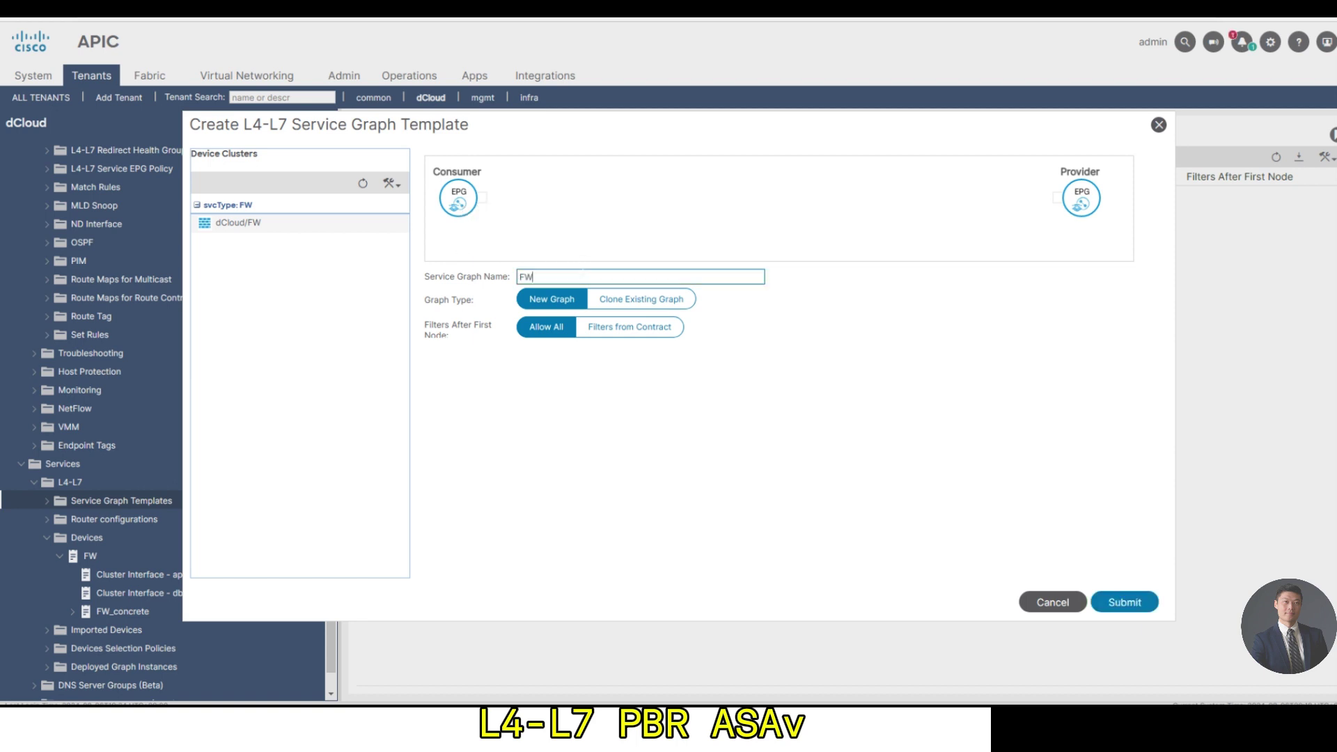
text(_SGT)
Step: Place the dCloud/FW device between consumer and provider, set it to Routed with Route Redirect enabled, and submit the template
drag(253, 227, 766, 191)
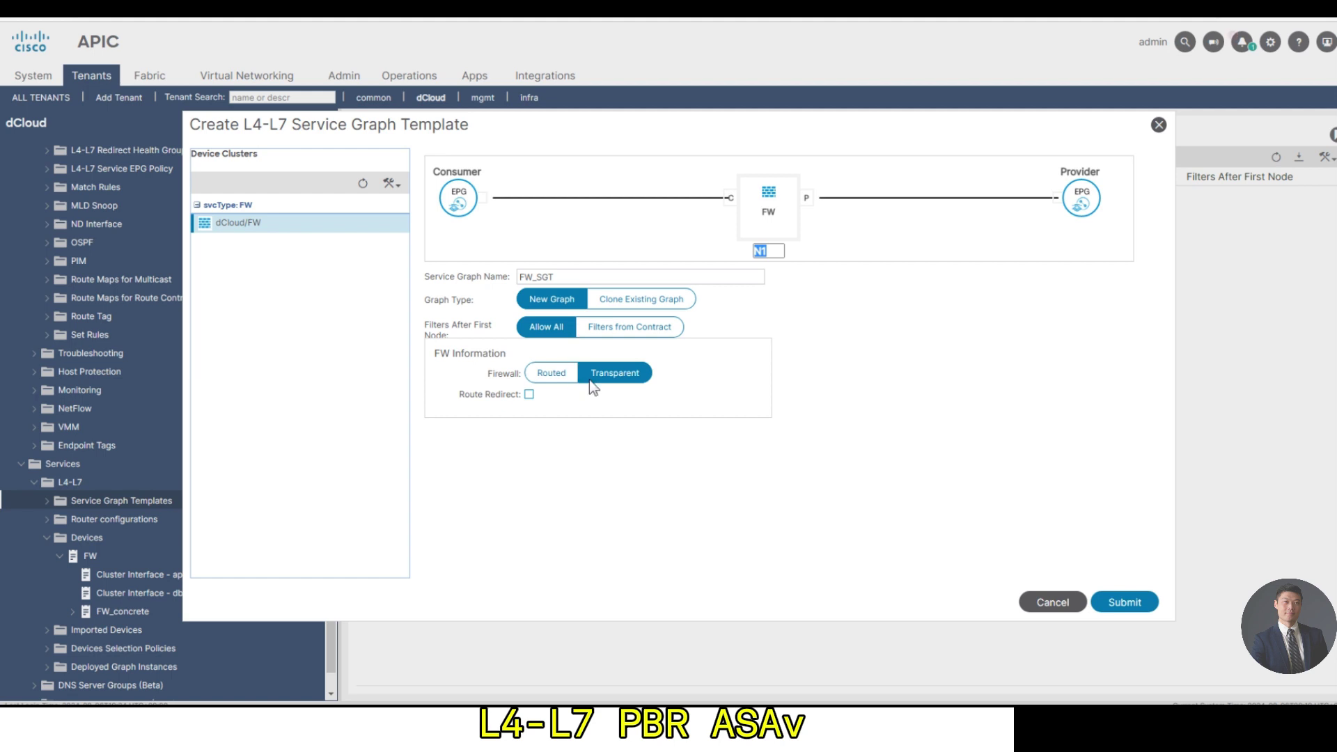
click(560, 376)
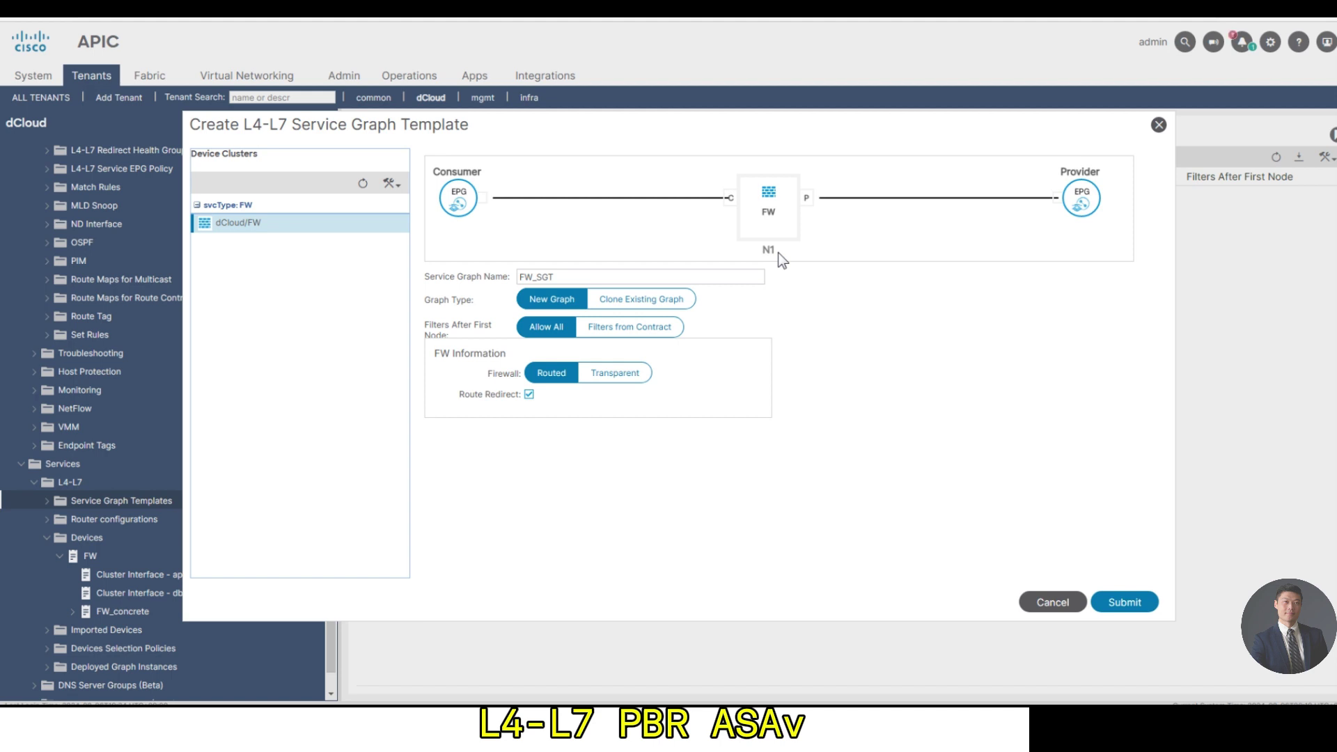
click(1131, 602)
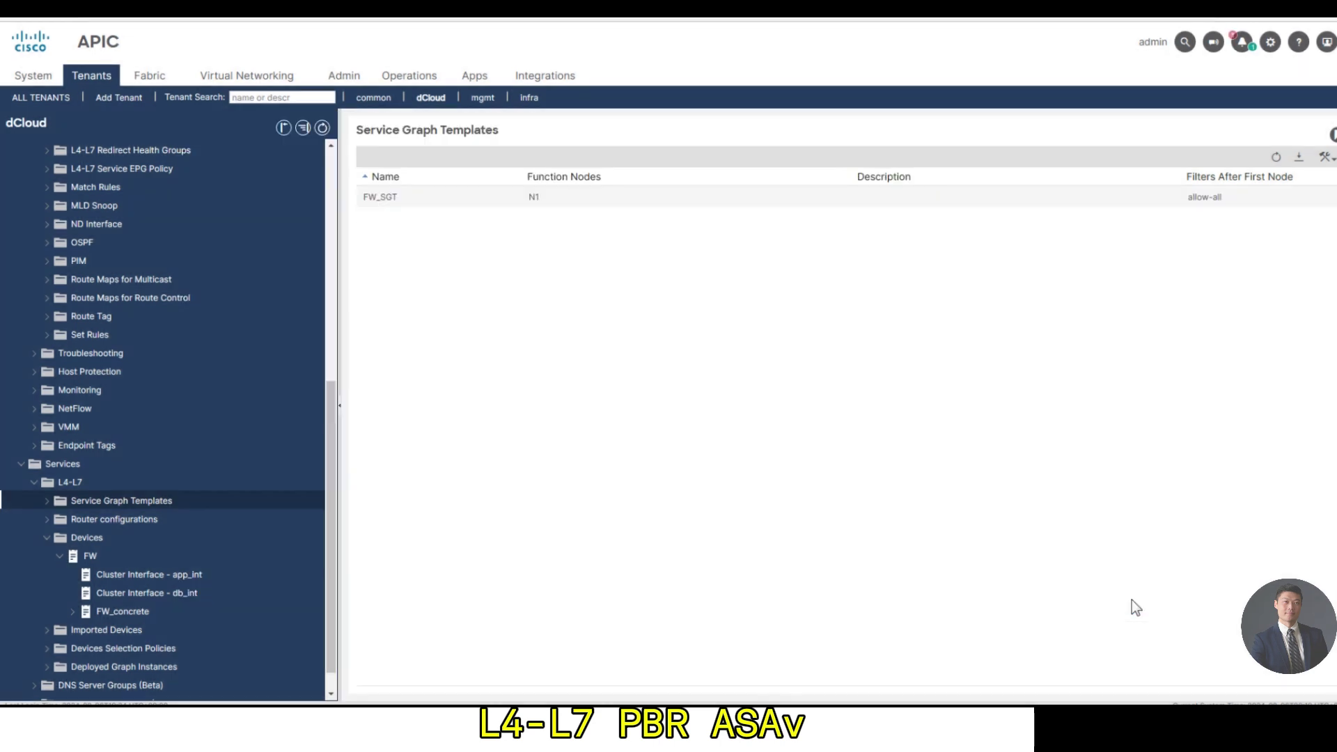
Step: Review the FW_SGT template's topology and its policy properties, including function nodes, terminal nodes and connections
click(47, 503)
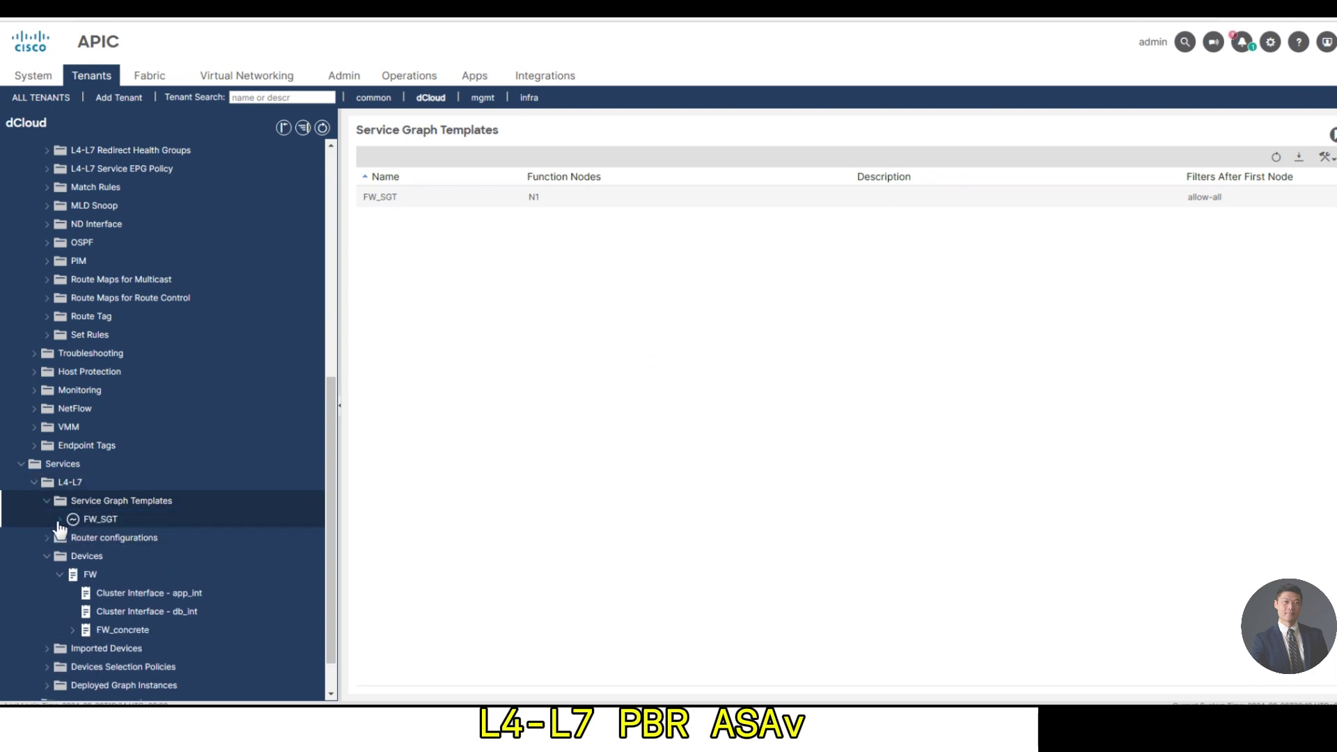
click(60, 519)
click(97, 525)
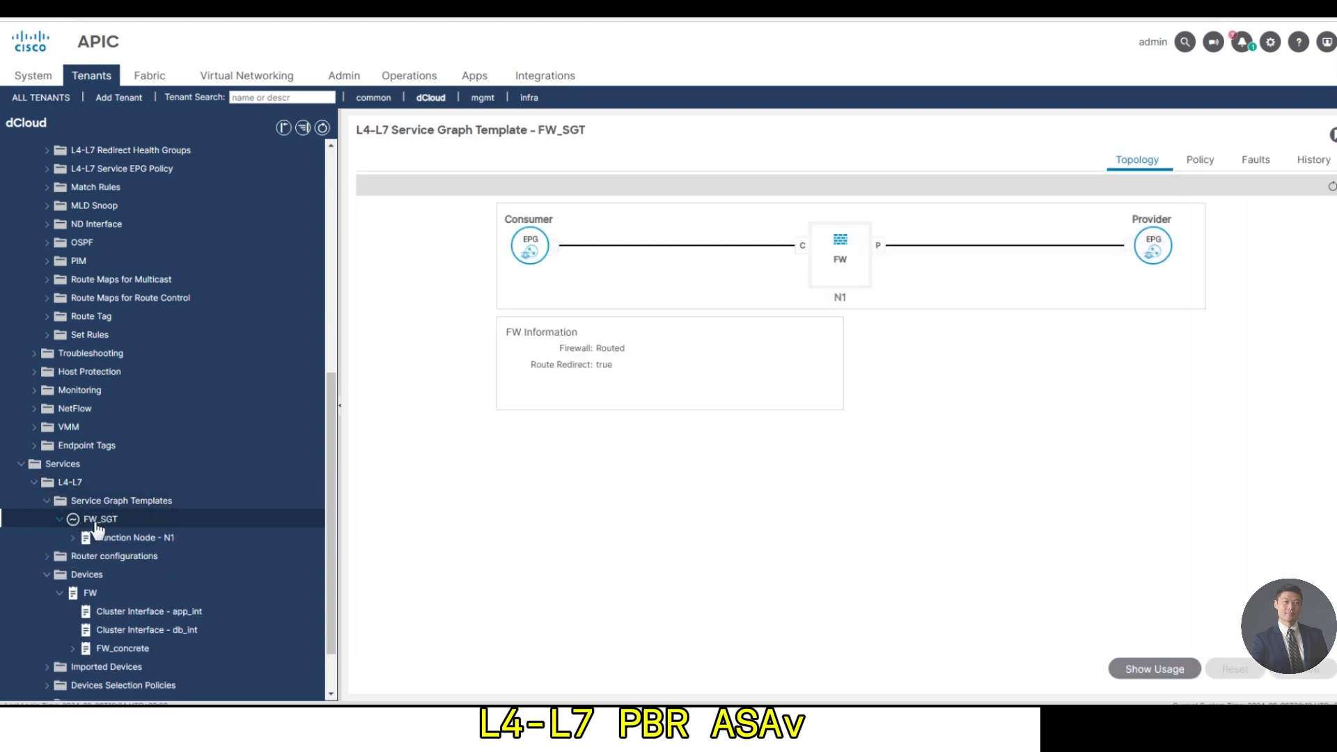
click(1199, 161)
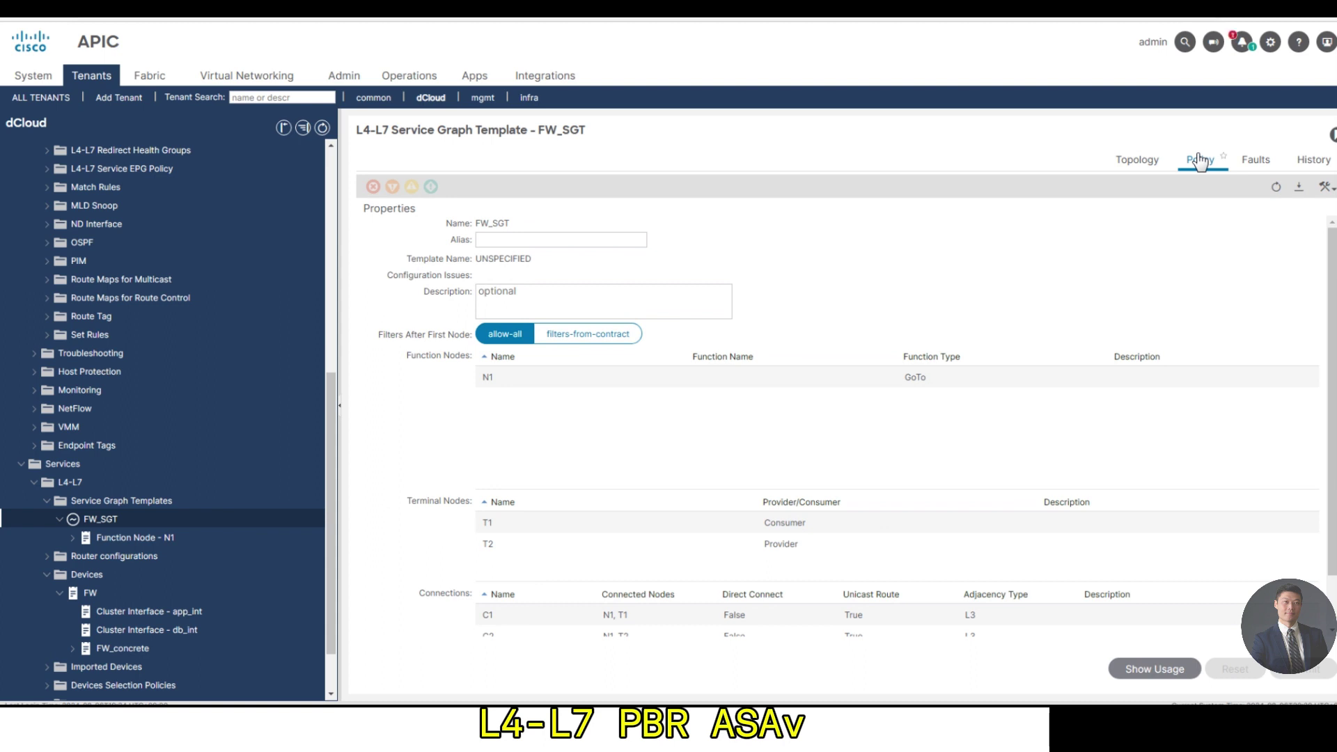
scroll(937, 397, down, 1)
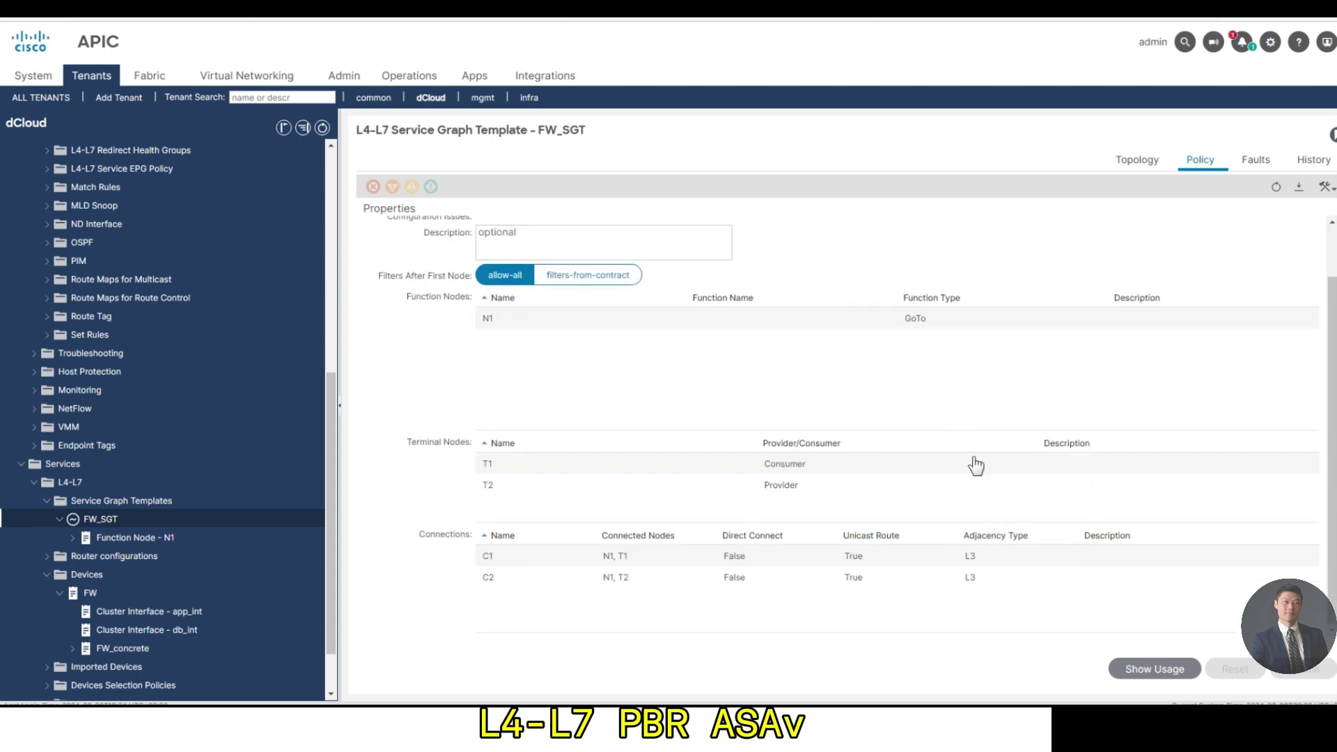
Step: Start applying the FW_SGT template with consumer EPG epg-192.168.22.0_24 and provider EPG epg-192.168.20.0_24
right_click(133, 523)
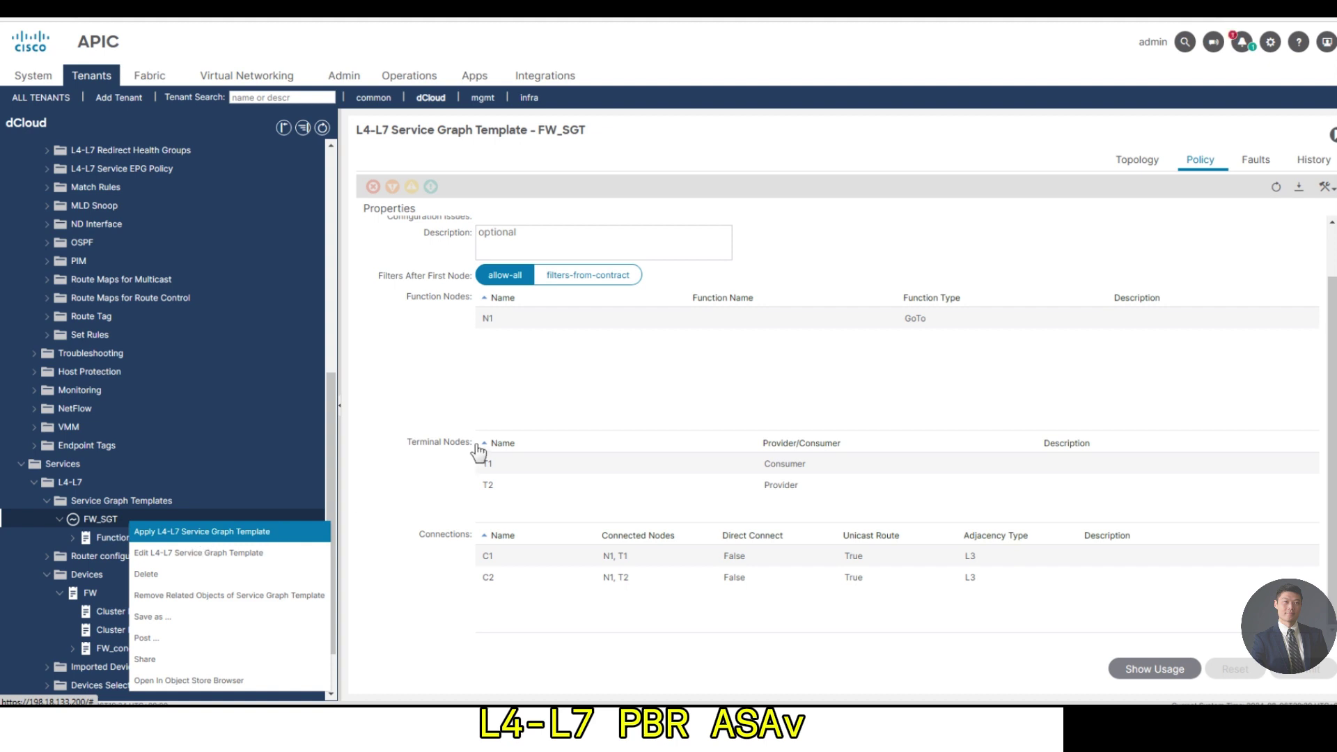
click(244, 534)
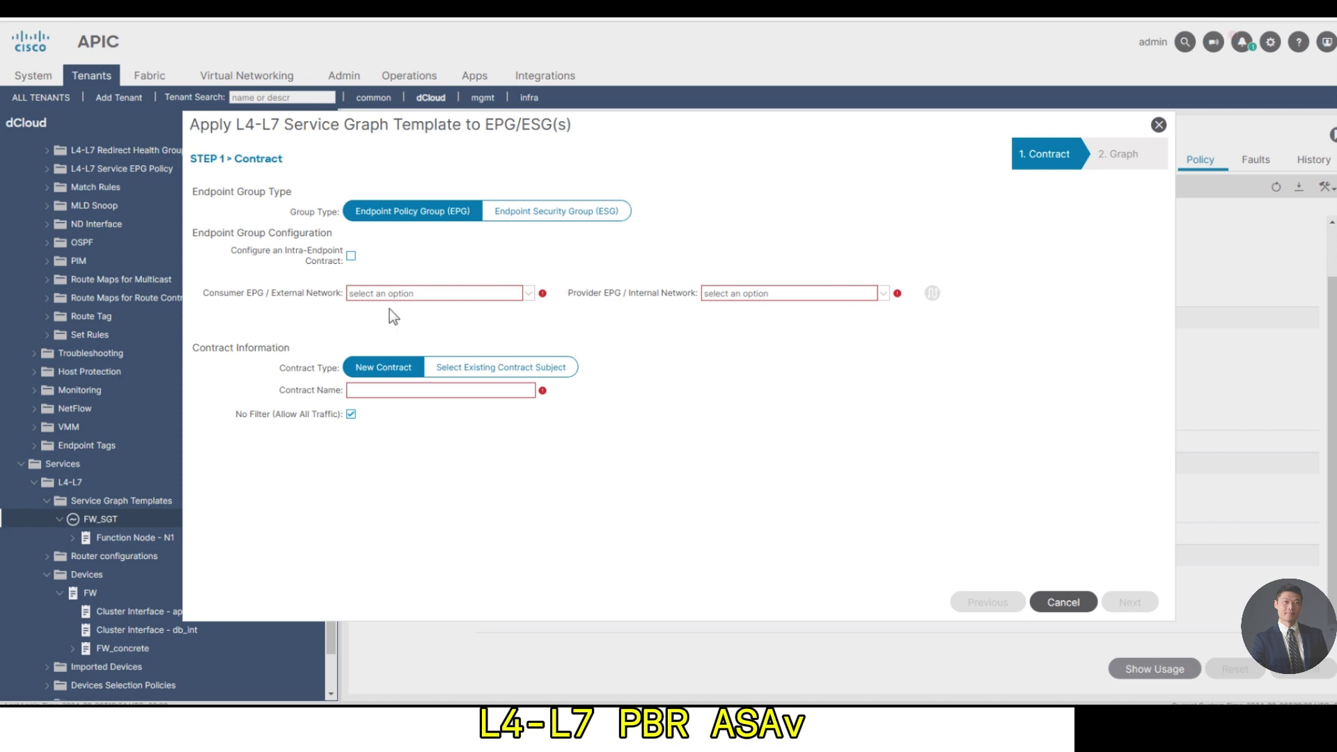
click(528, 294)
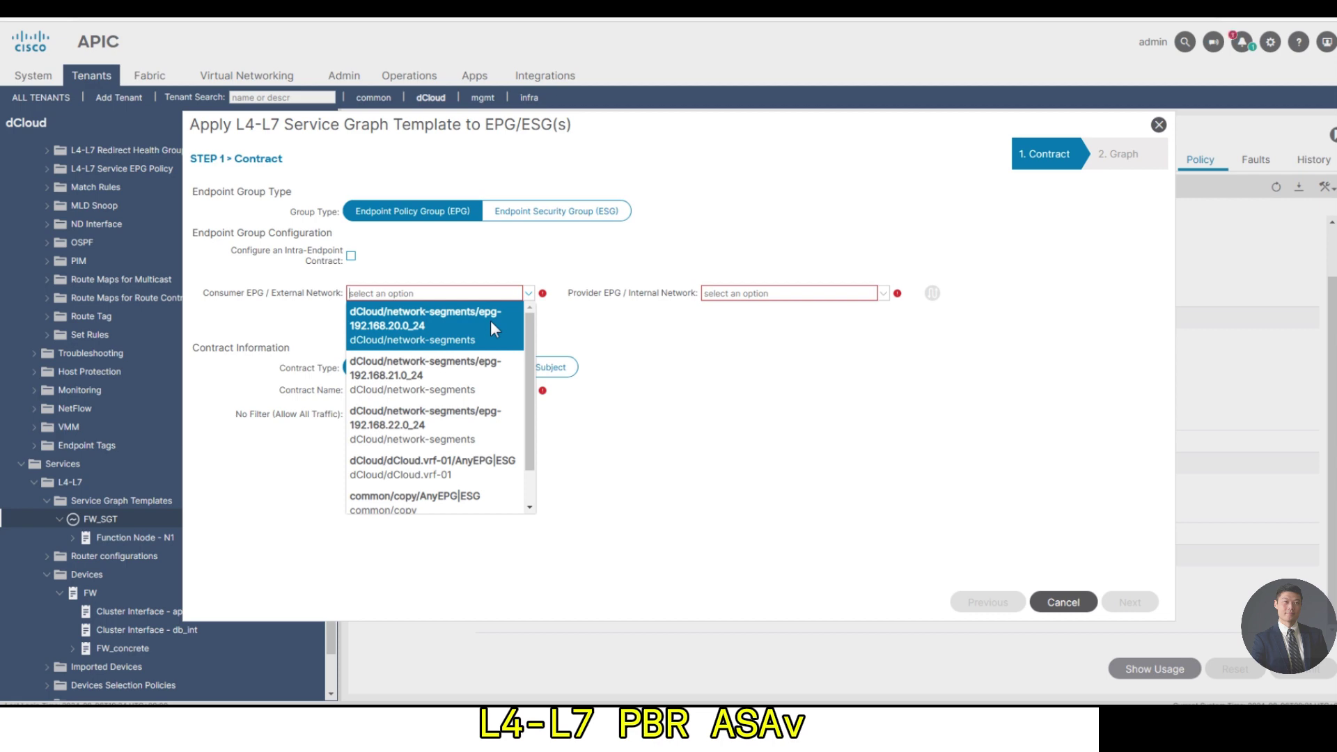
click(378, 424)
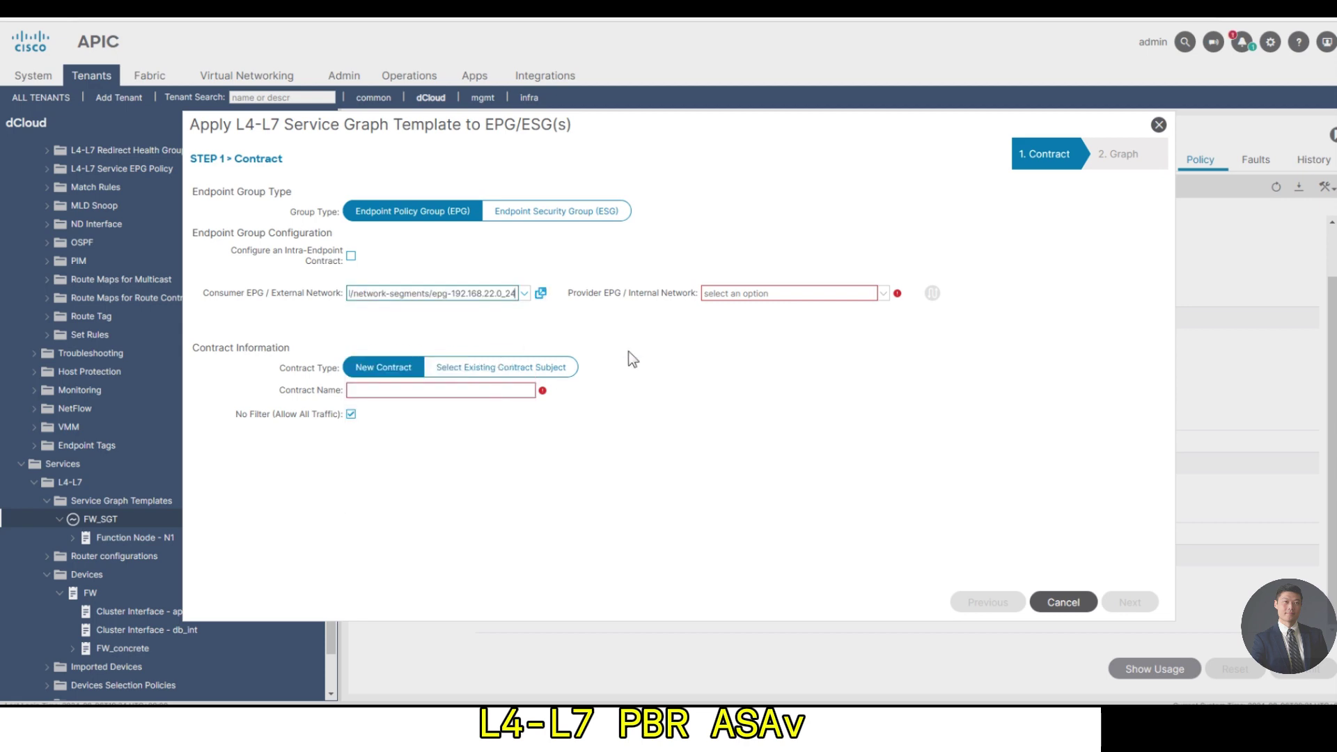
click(882, 294)
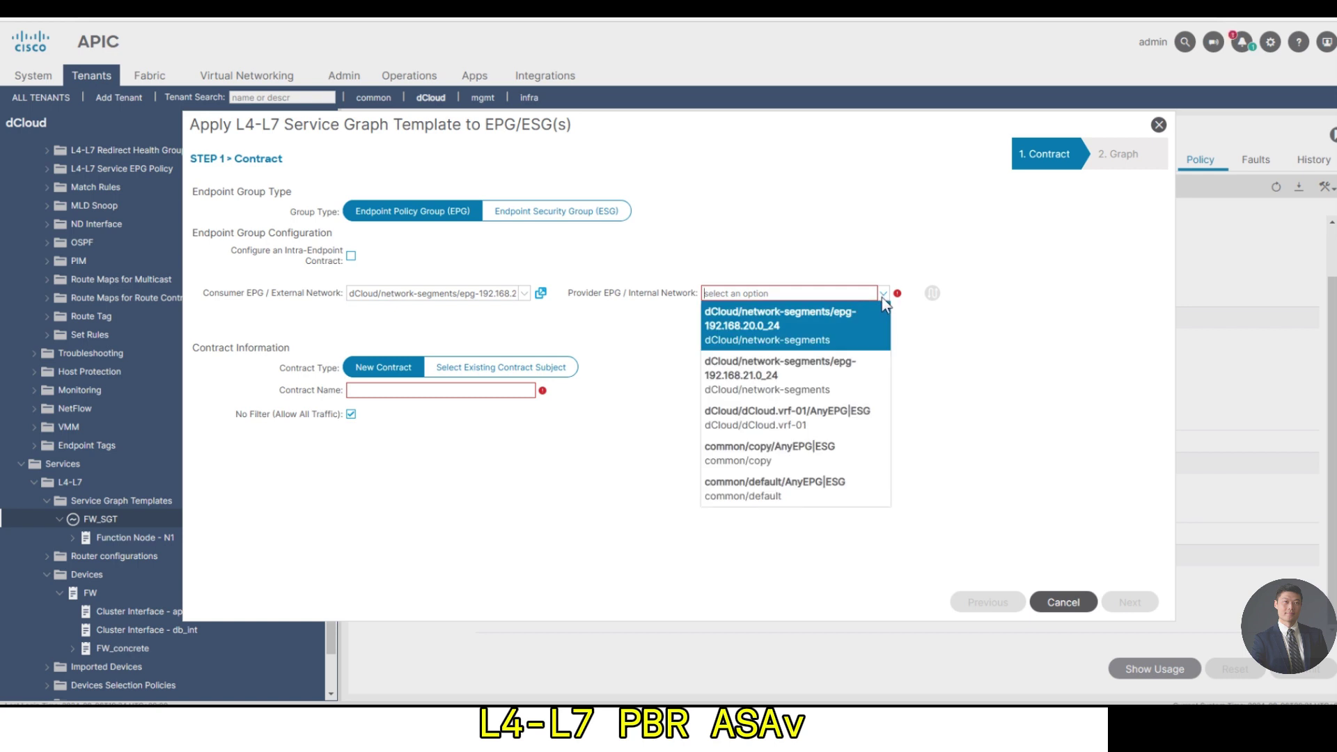
click(825, 330)
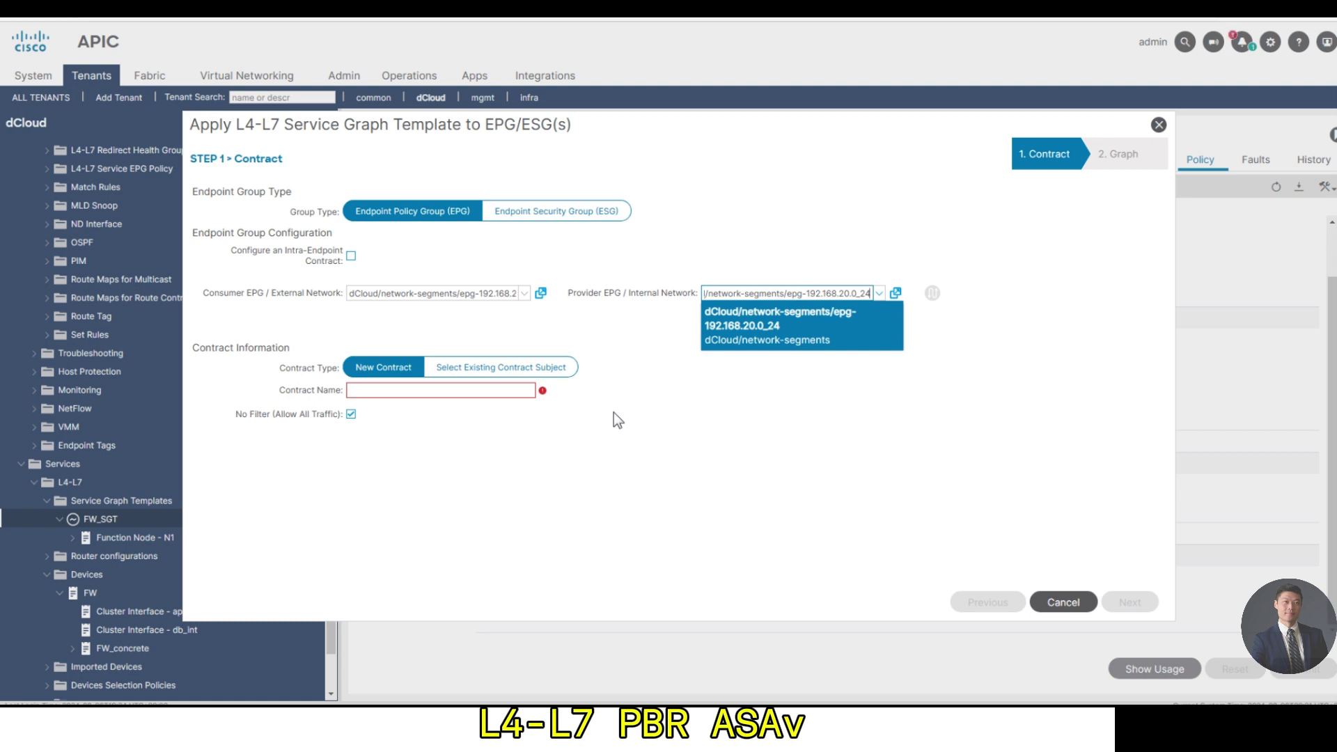
Step: Name the new contract FW_Ct and proceed to the graph configuration
click(426, 388)
text(FW_Ct)
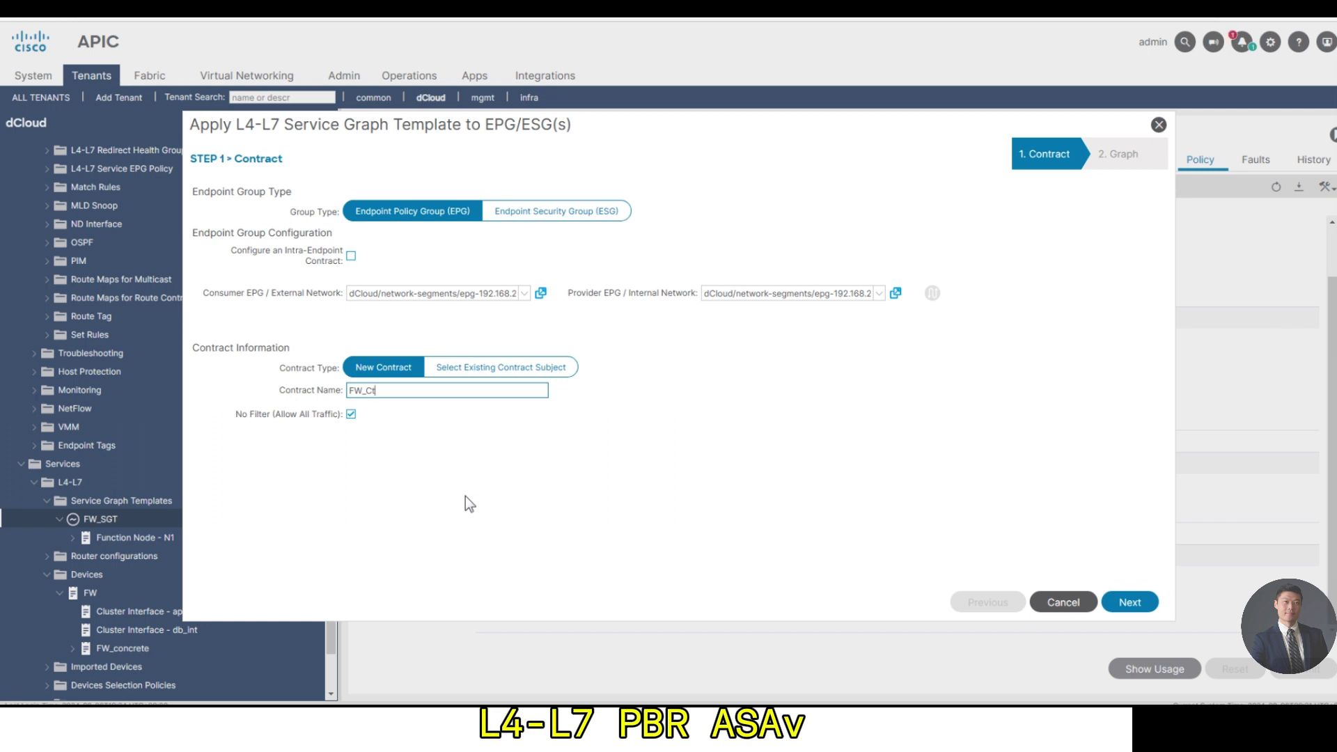
click(1141, 610)
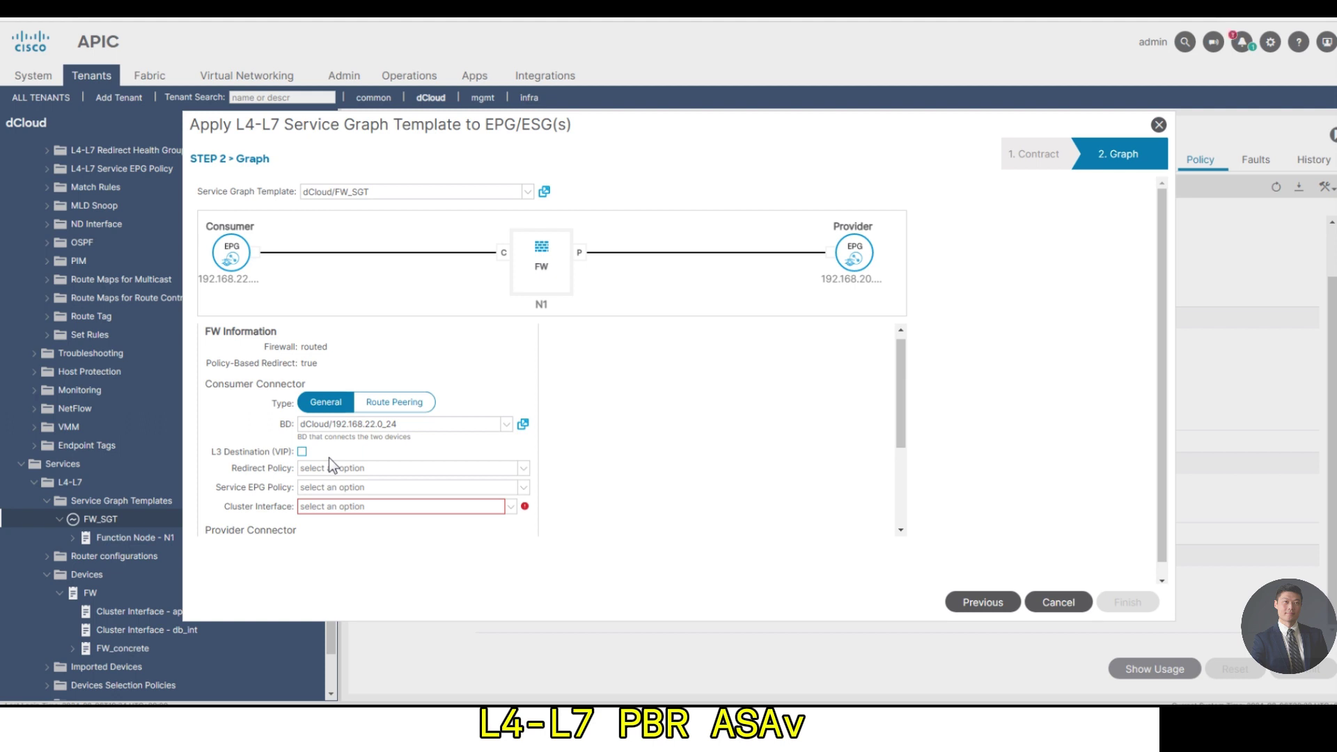
Step: Set the cluster interface to db_int for the consumer connector and app_int for the provider connector, and try to finish
scroll(445, 459, down, 1)
click(465, 468)
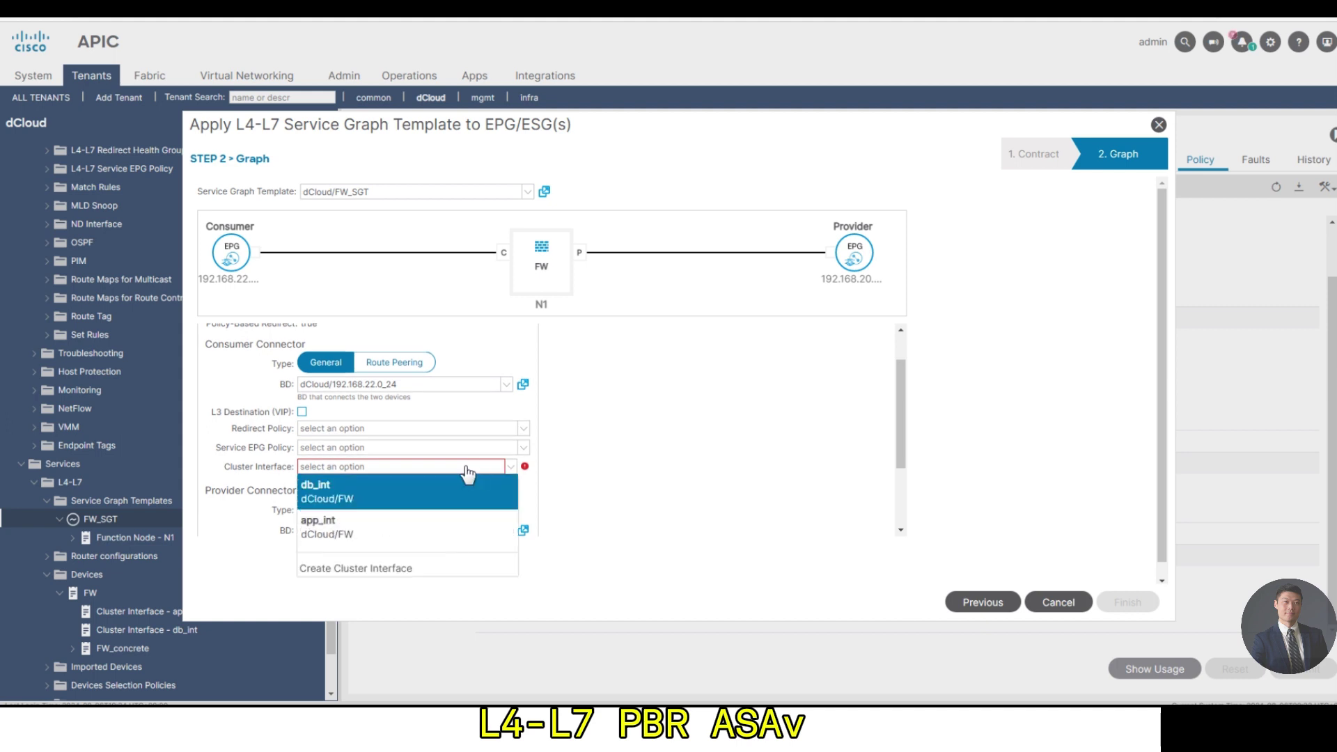
click(382, 496)
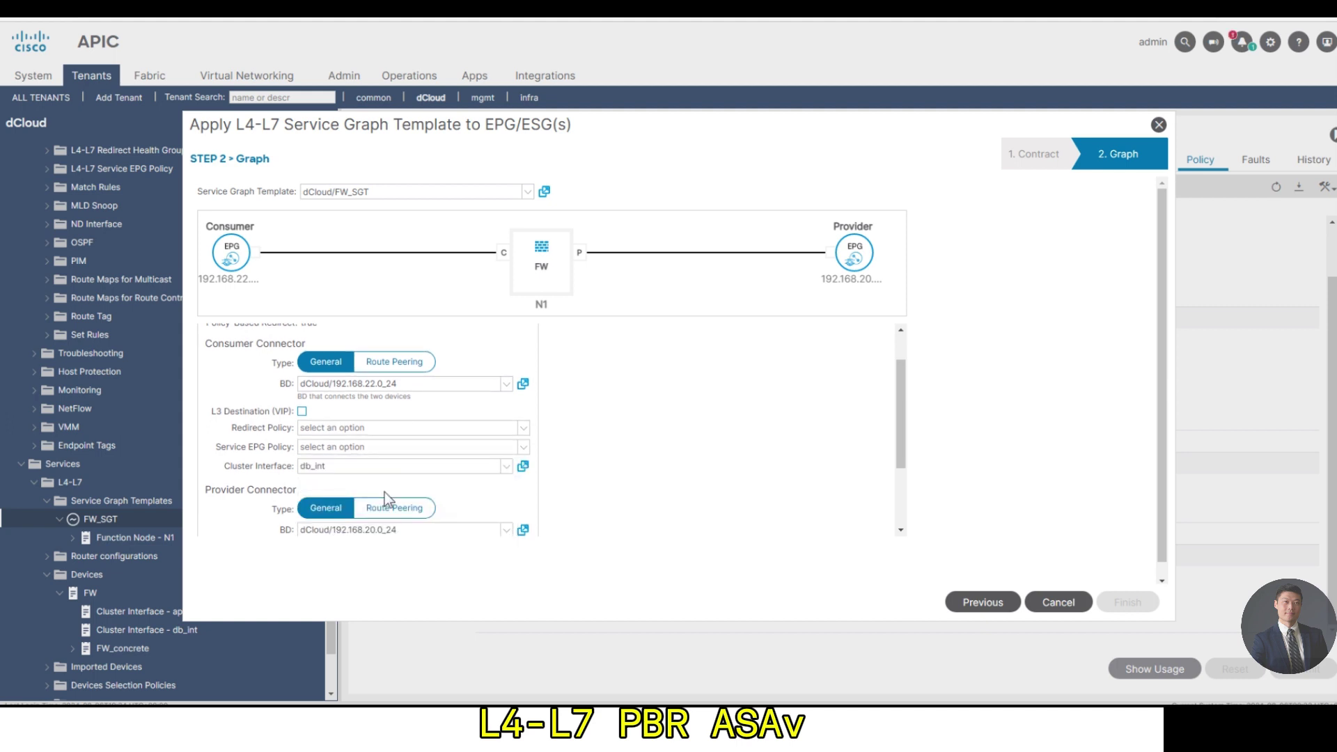
scroll(382, 491, down, 1)
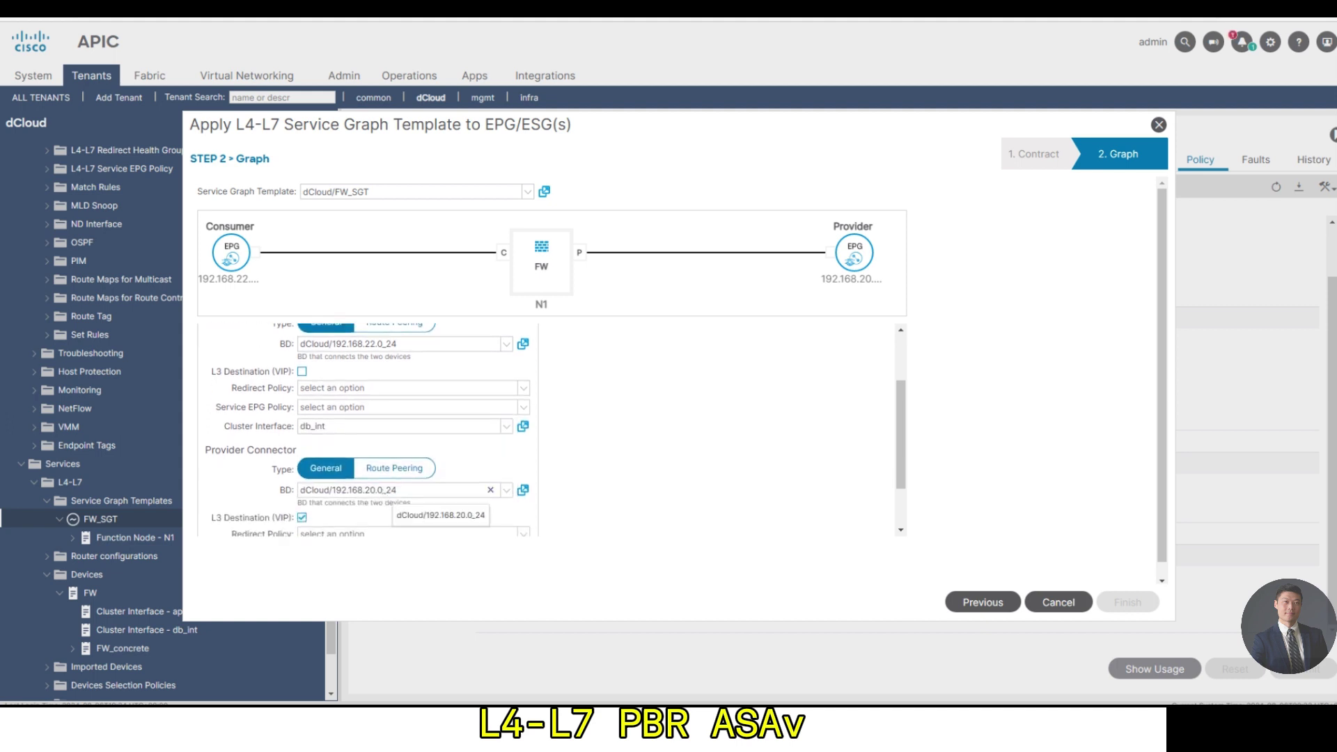
scroll(355, 519, down, 2)
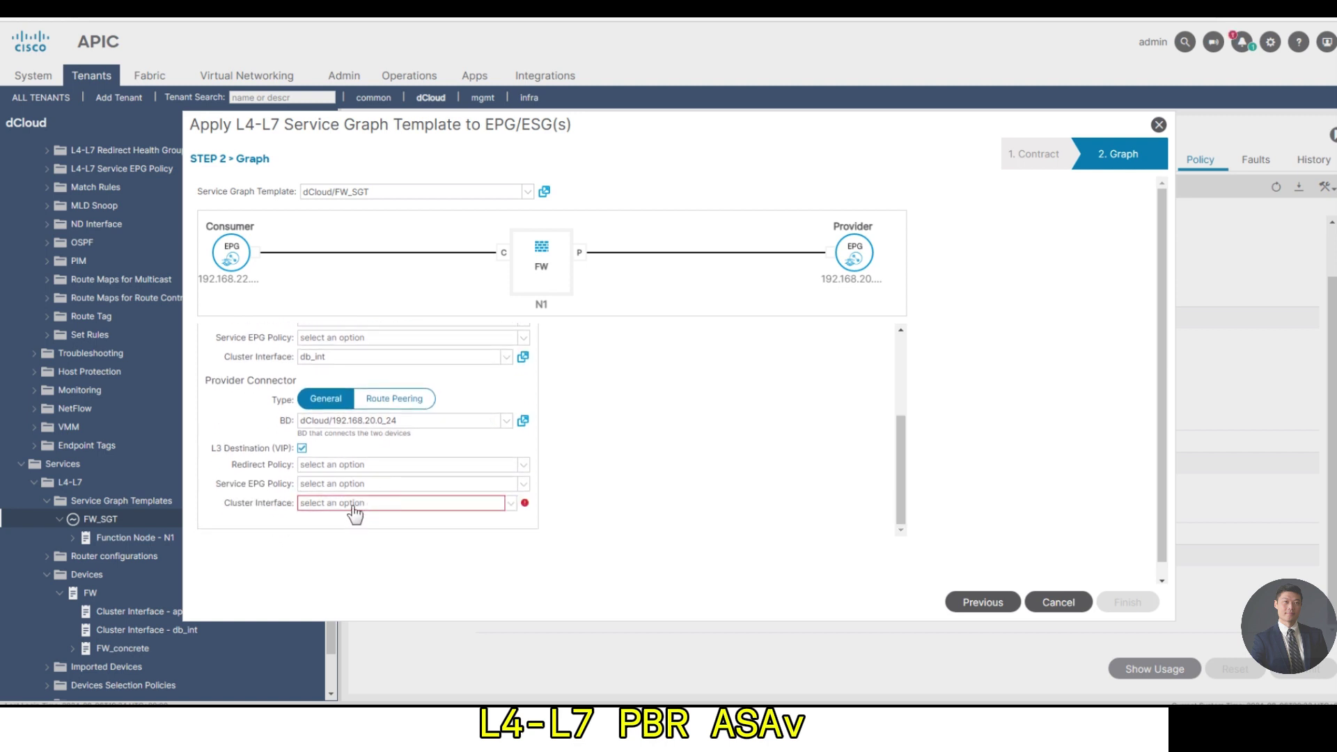
click(354, 512)
click(343, 568)
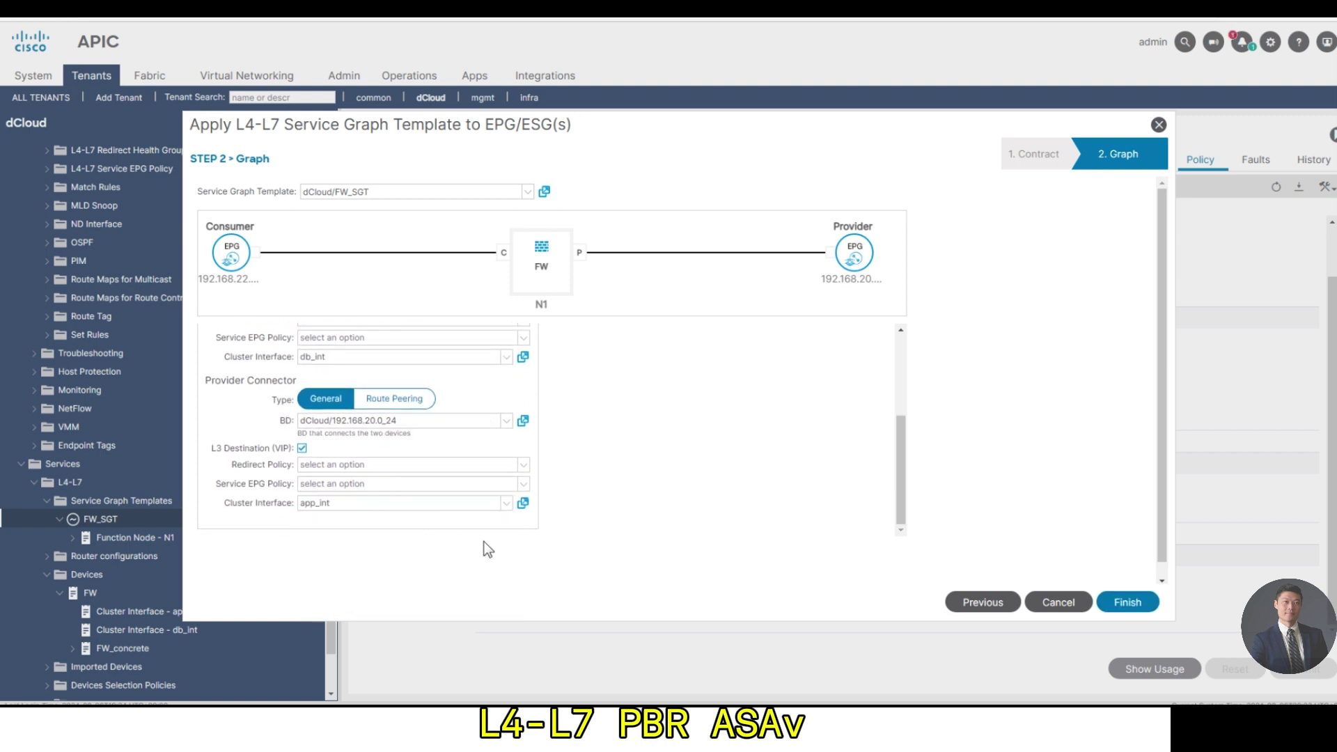
click(1127, 603)
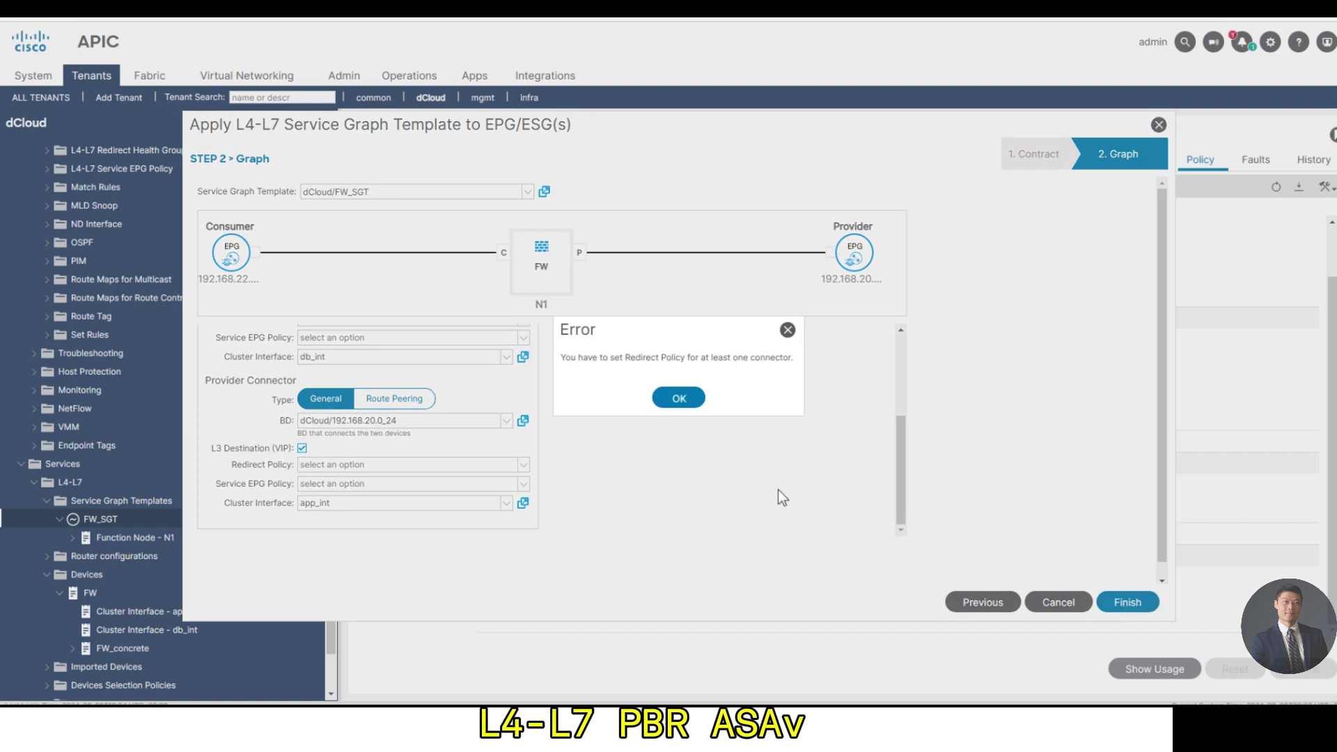
click(686, 401)
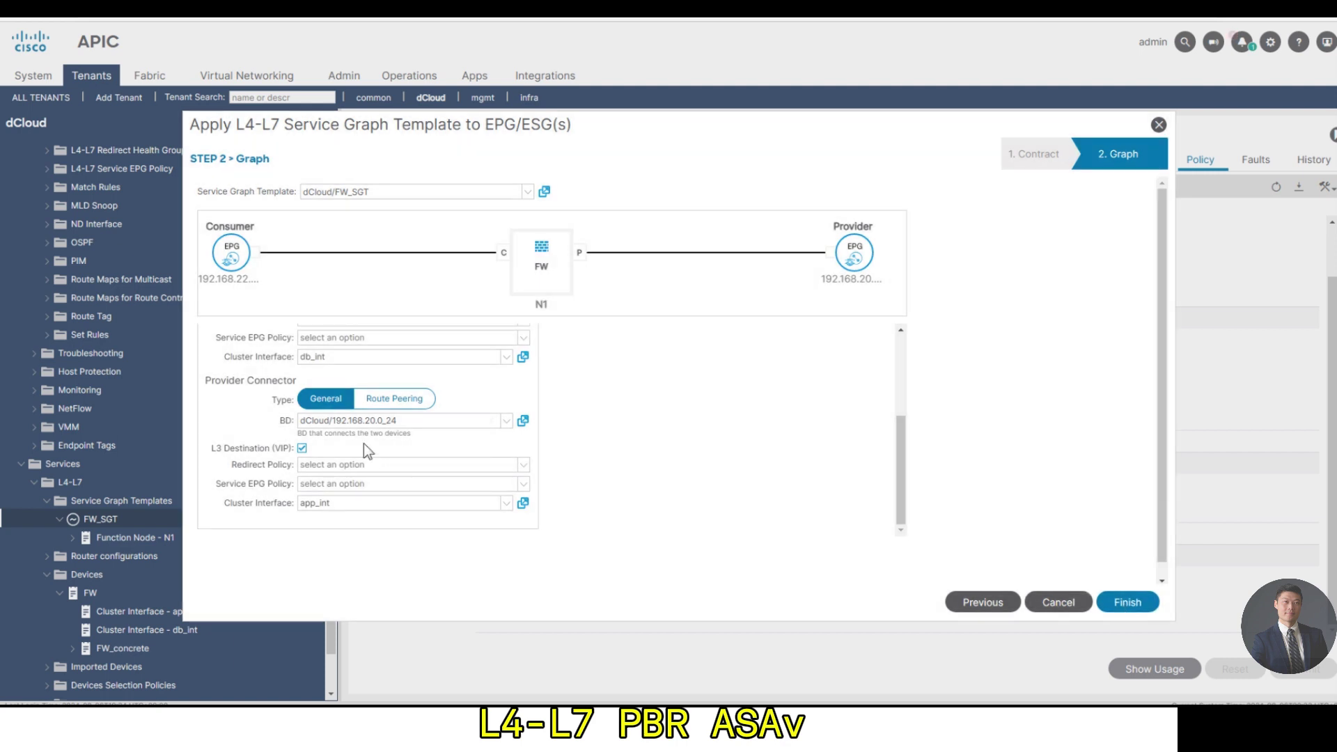
Step: Disable L3 Destination (VIP) on the provider connector and try again to finish applying the template
click(302, 448)
scroll(433, 440, up, 1)
scroll(433, 440, down, 1)
click(1123, 603)
click(679, 392)
Step: Set the consumer connector's redirect policy to dCloud/DB_PBR
scroll(353, 455, up, 5)
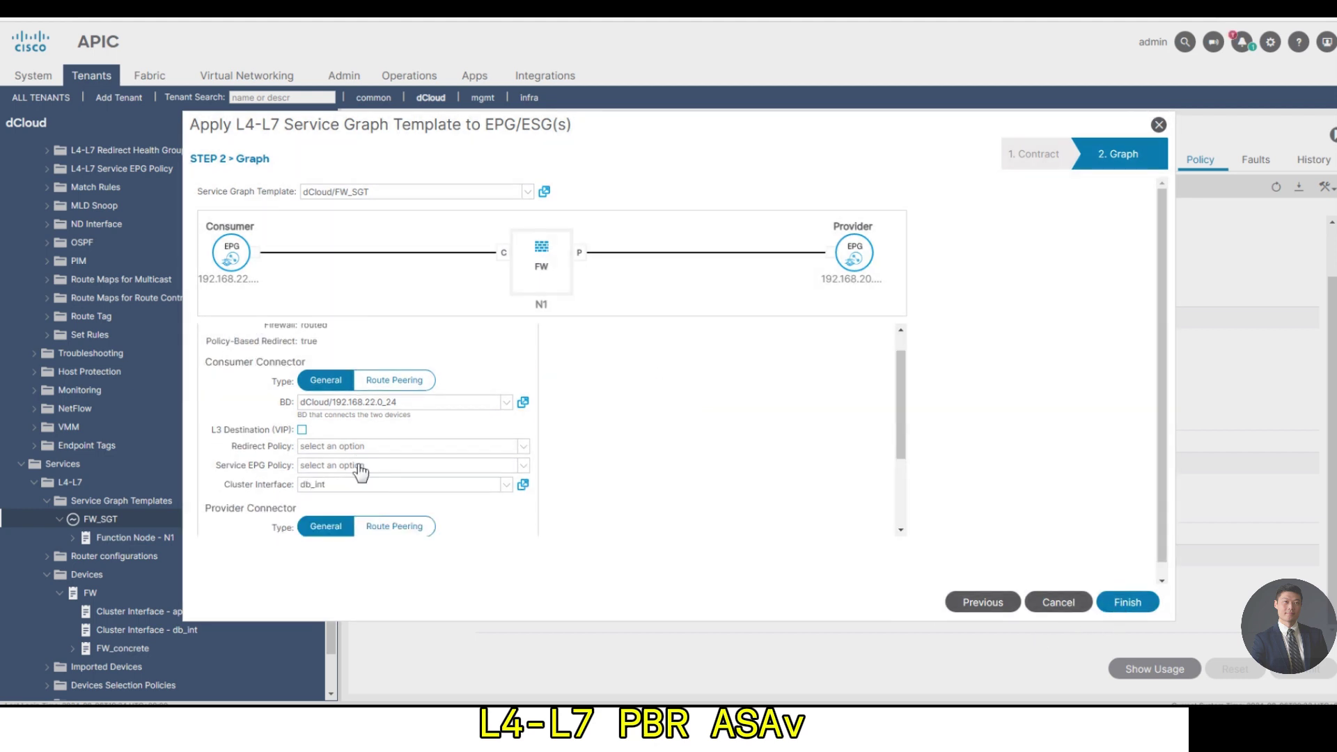
click(362, 446)
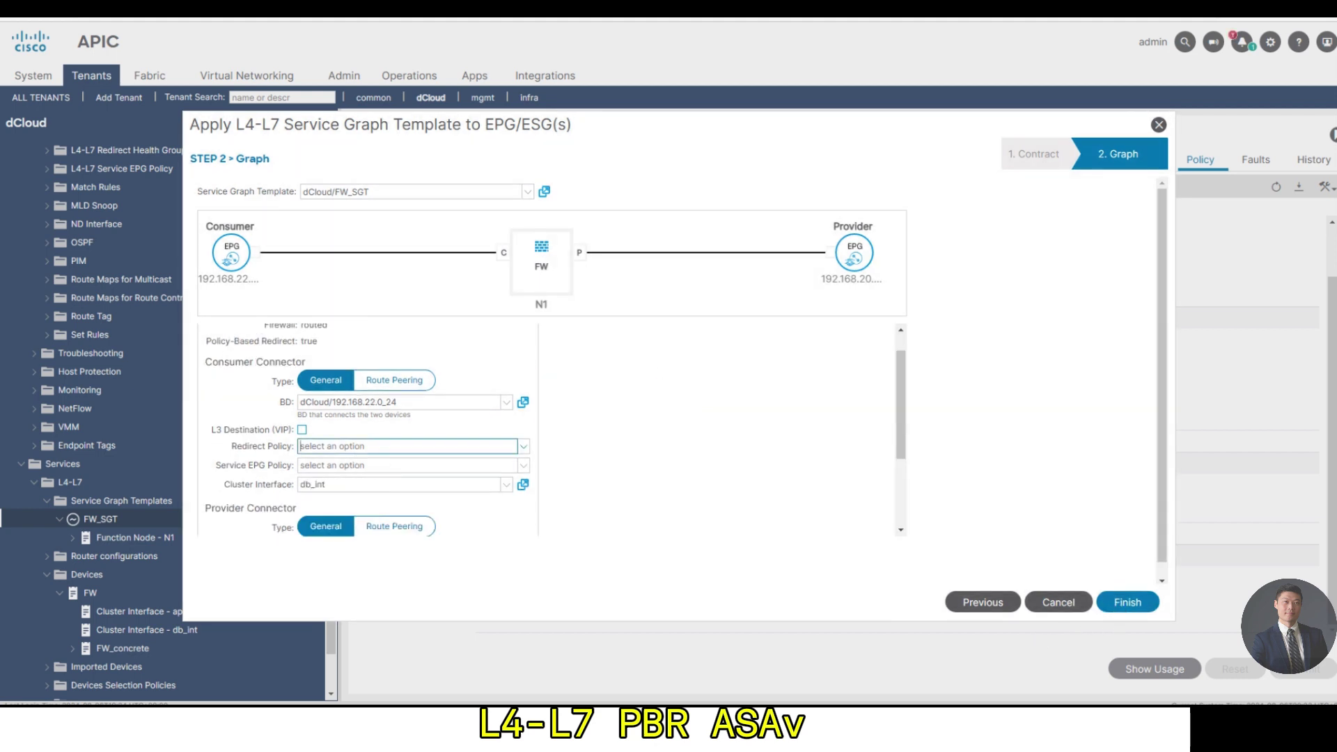
click(524, 449)
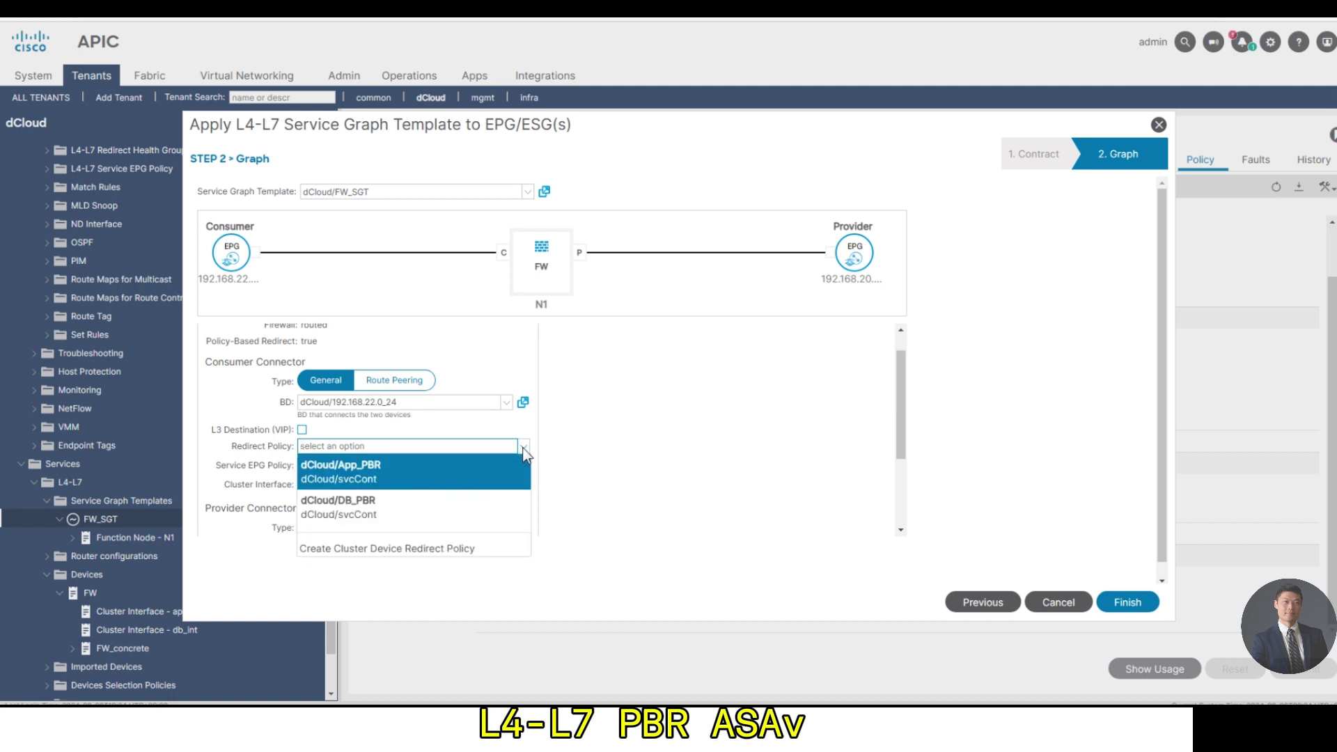
click(464, 495)
Step: Set the provider connector's redirect policy to dCloud/App_PBR and finish applying the service graph template
scroll(451, 489, down, 3)
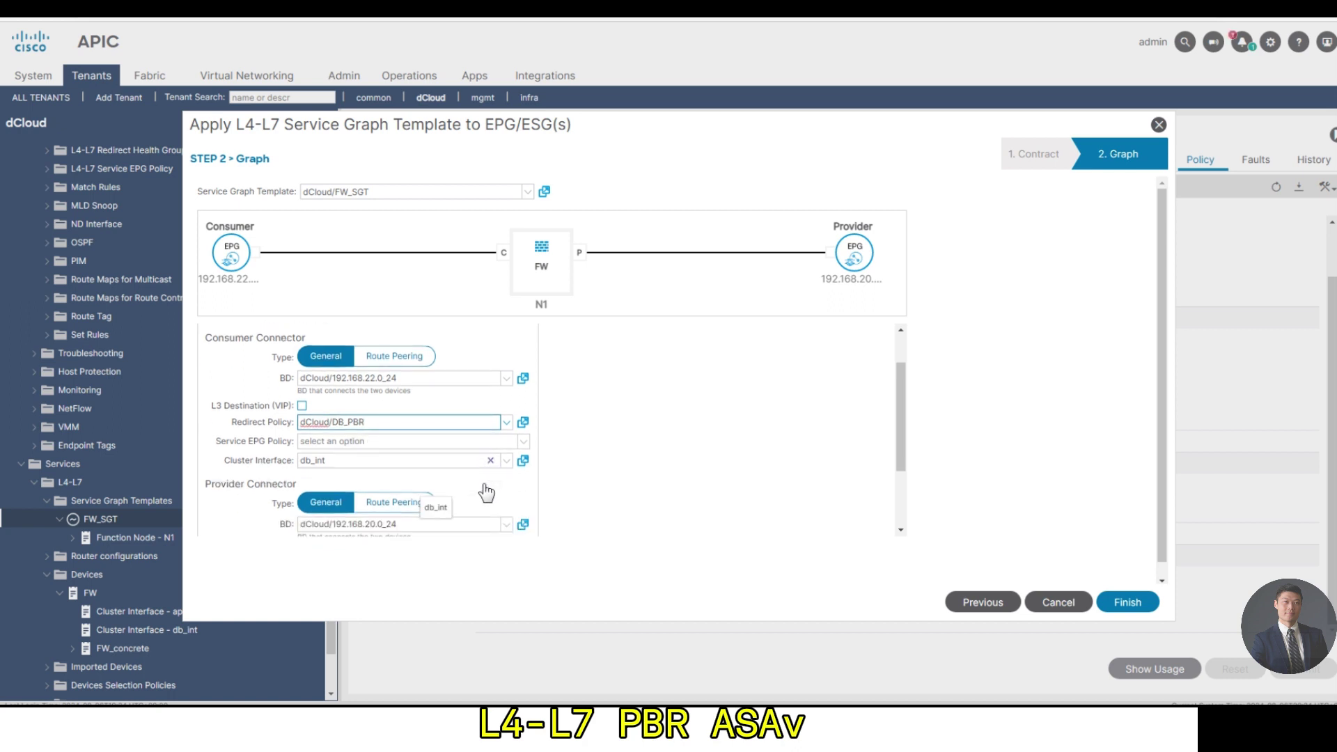
scroll(512, 487, down, 3)
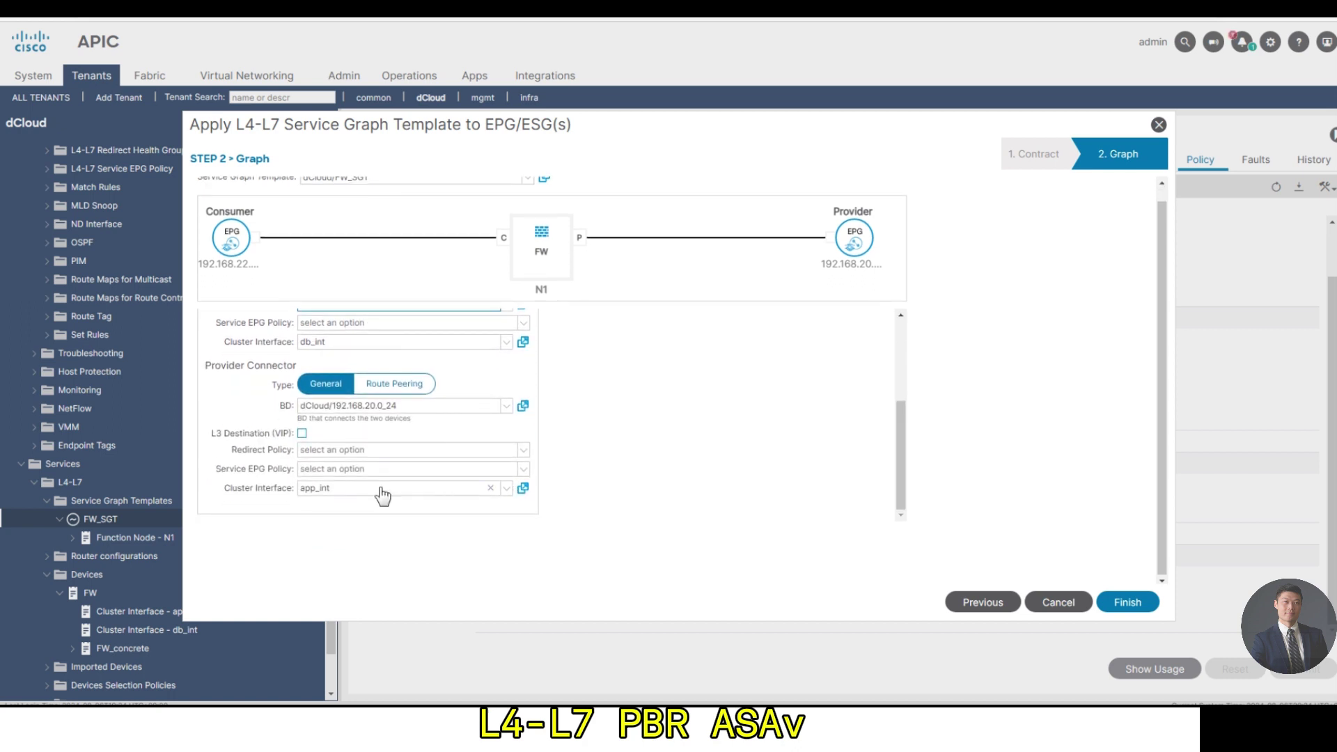
click(525, 449)
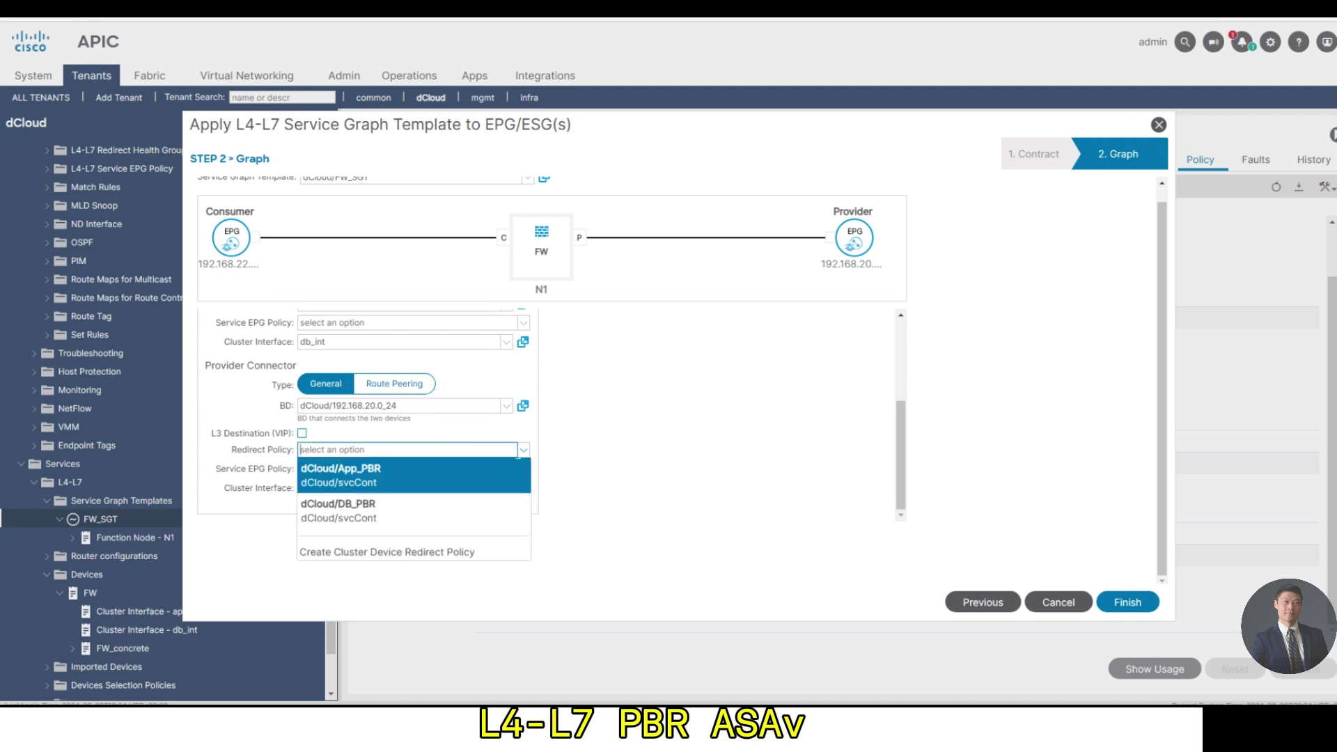
click(407, 477)
click(1134, 604)
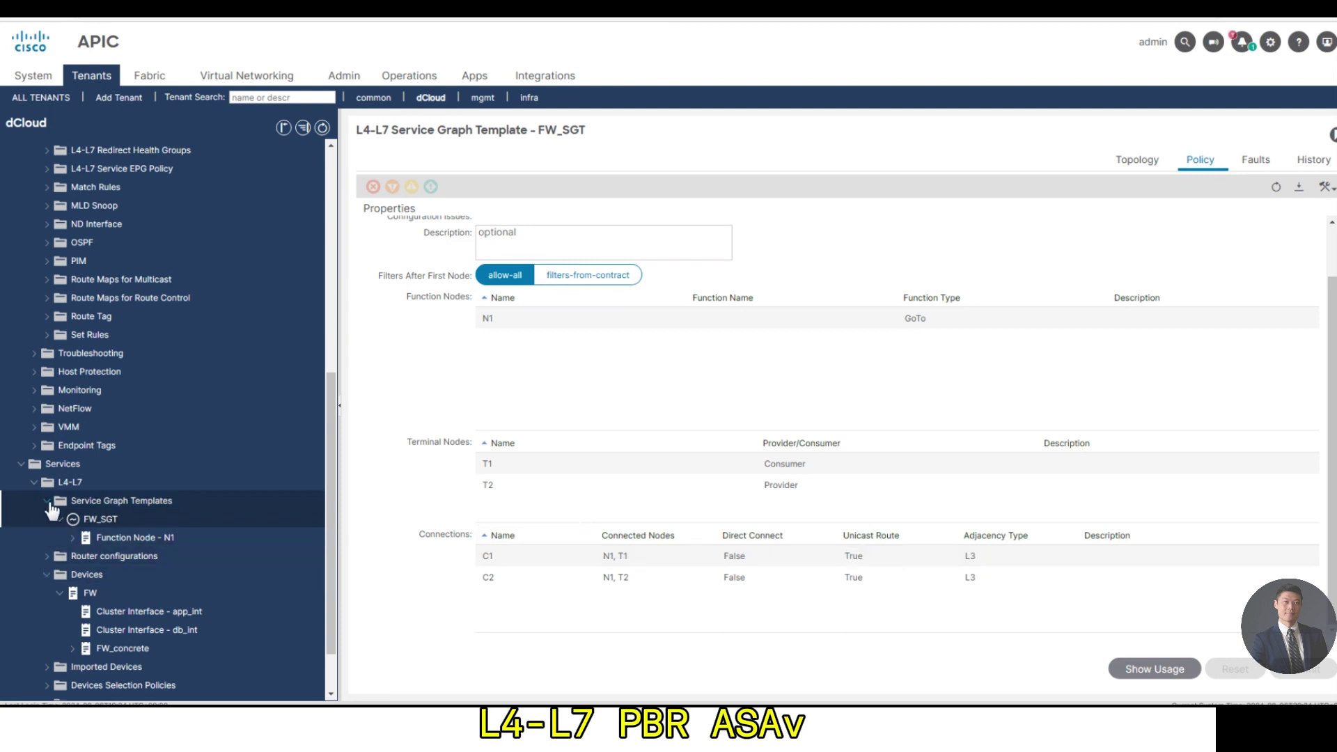
Step: Open the deployed graph instance FW_Ct-FW_SGT-dCloud and examine the N1 information with its consumer and provider connector settings
click(150, 580)
scroll(149, 580, down, 2)
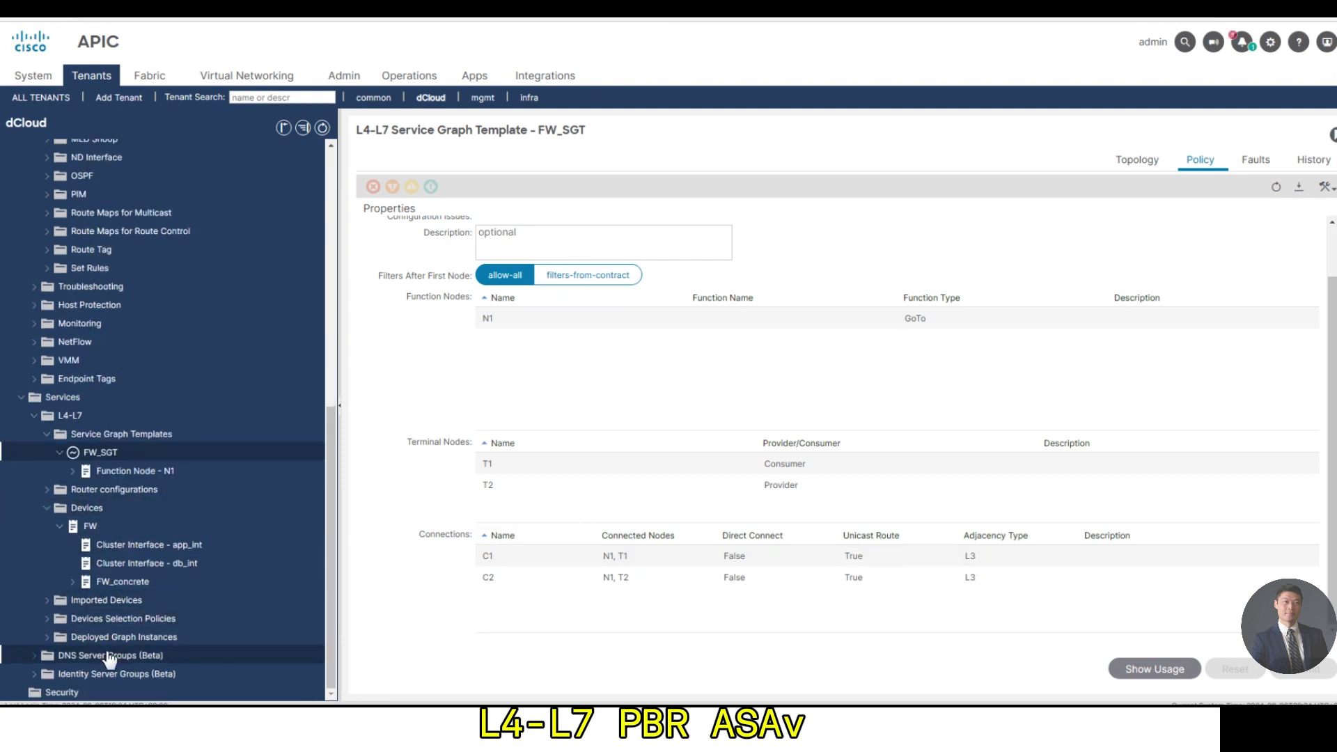
click(47, 638)
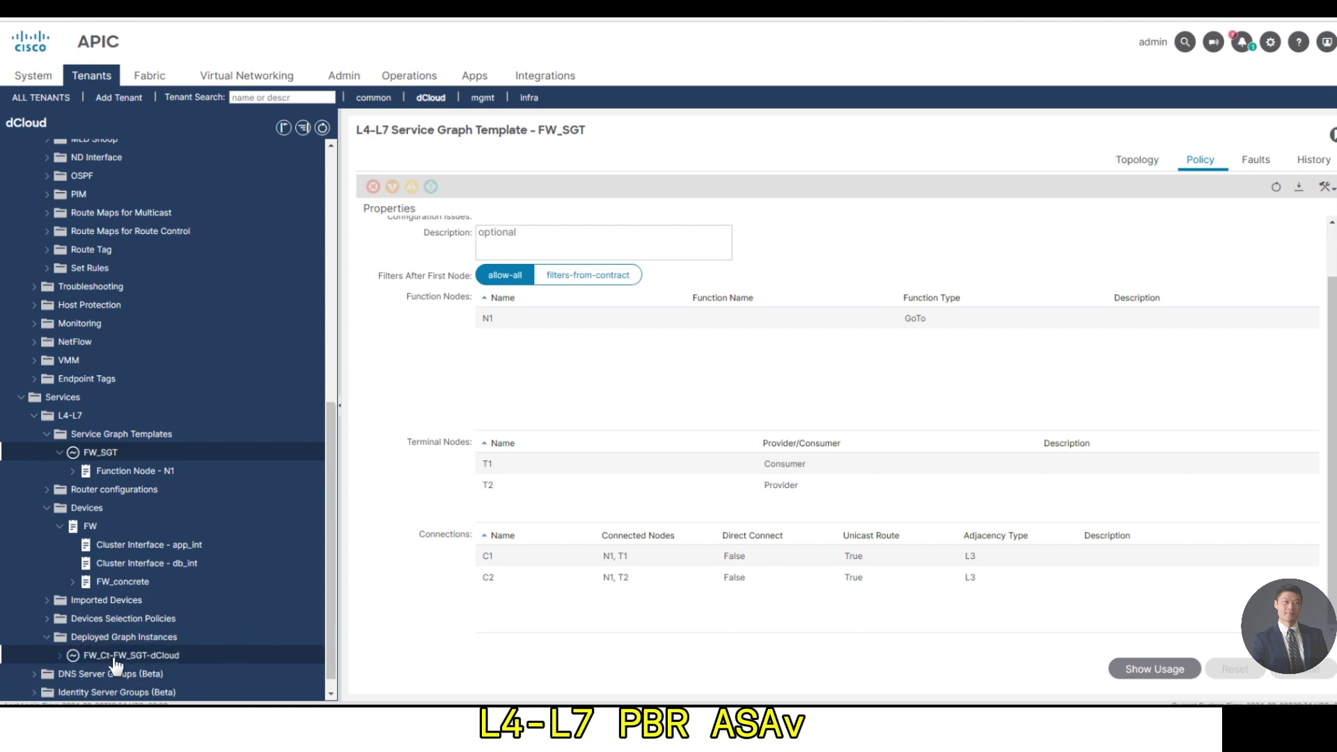
click(154, 660)
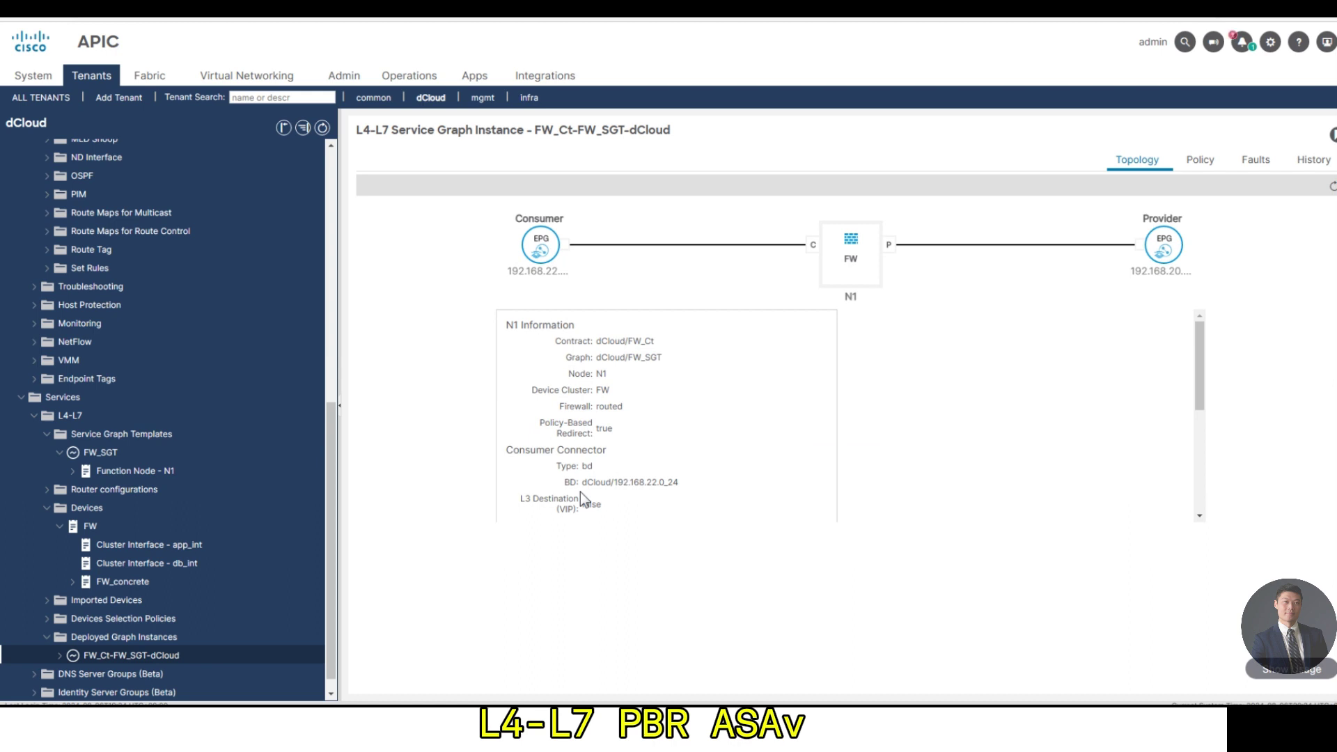
scroll(818, 462, down, 5)
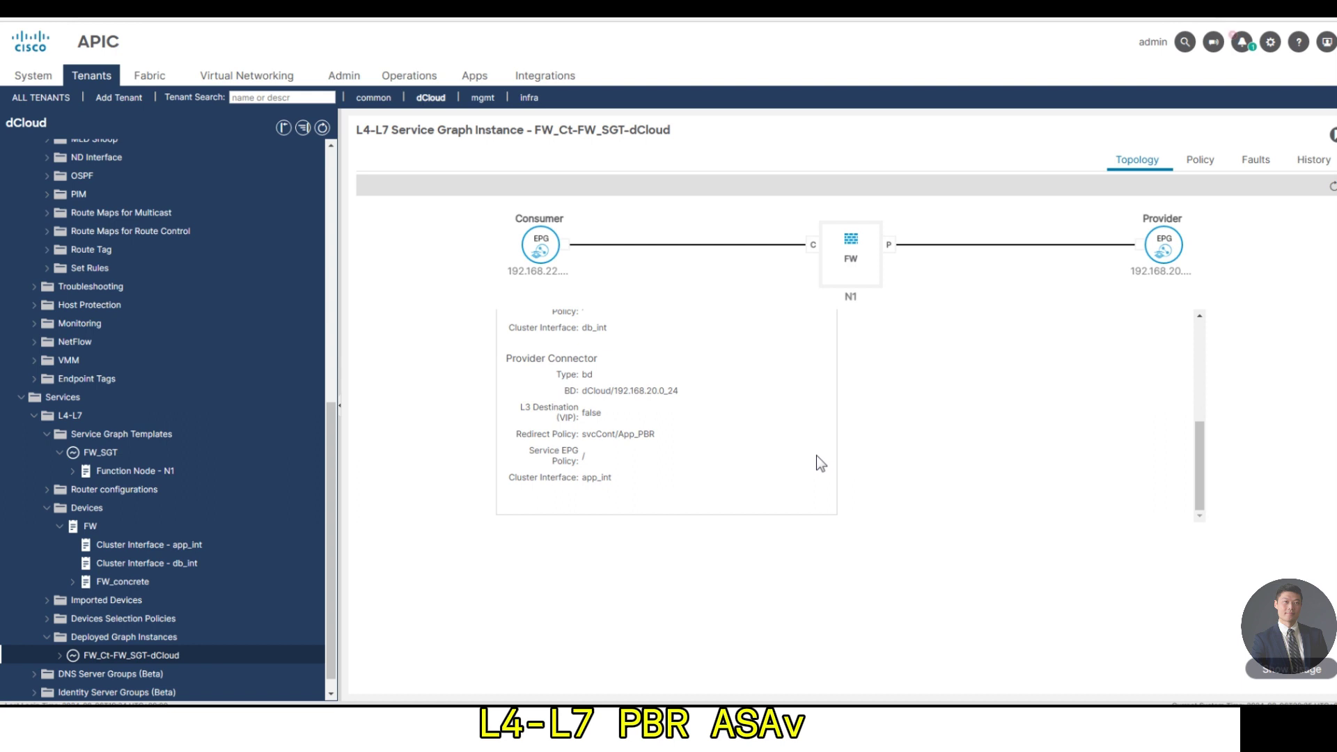
scroll(763, 432, up, 3)
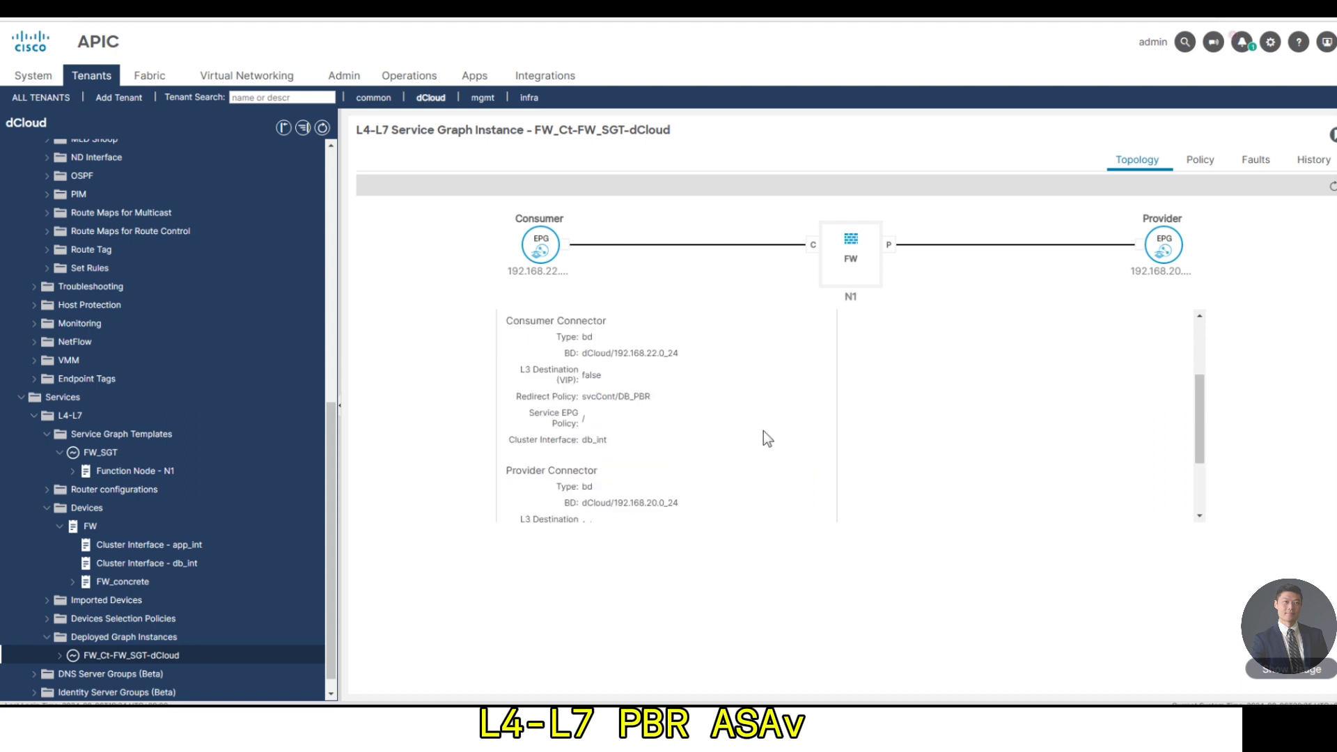
scroll(762, 432, down, 3)
Step: Examine the device selection policy FW_Ct-FW_SGT-N1 and its consumer and provider logical interface contexts
scroll(62, 640, down, 1)
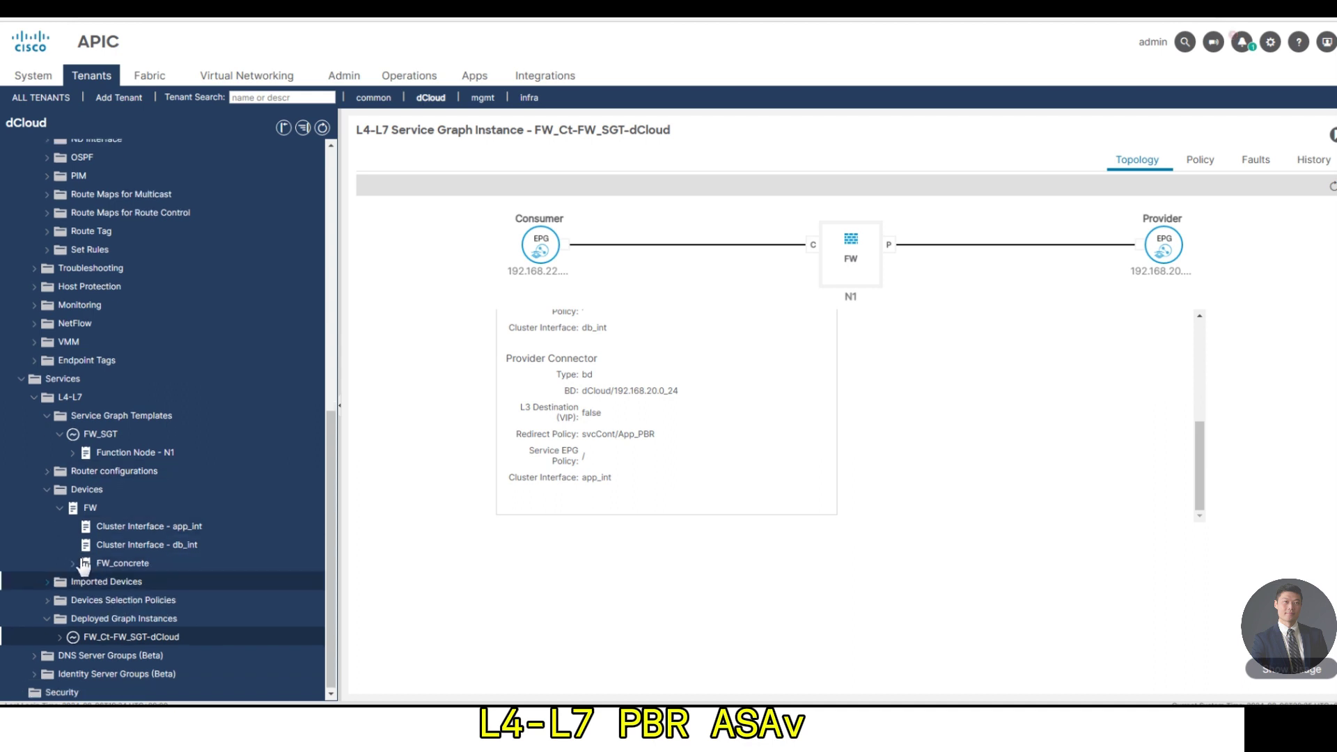
click(47, 601)
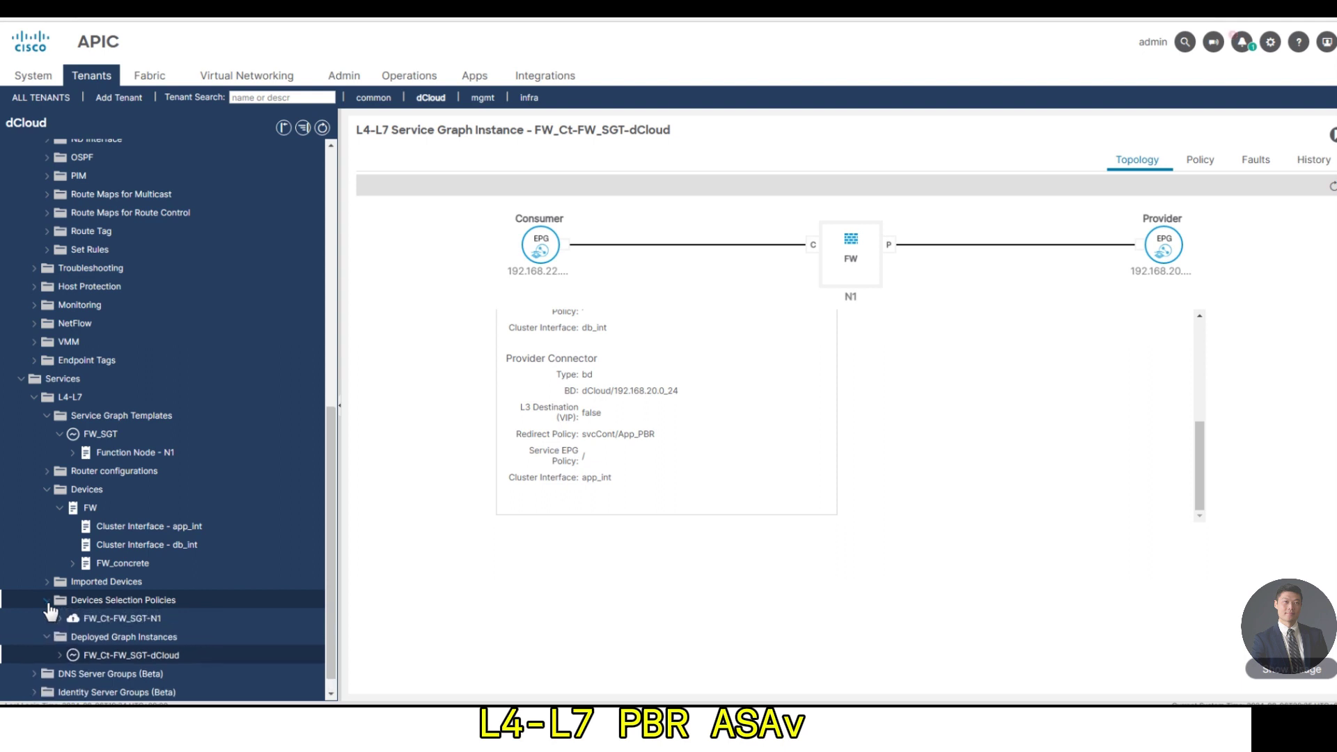
click(106, 619)
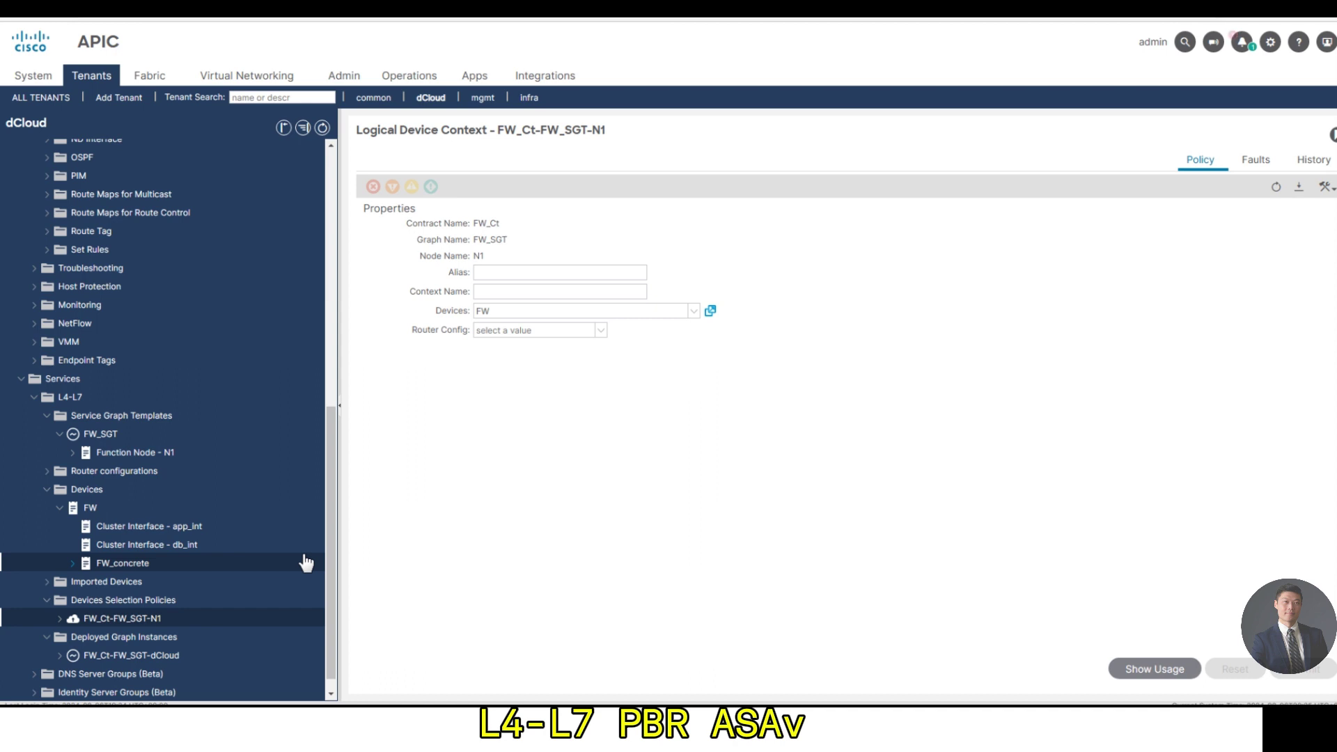
click(62, 619)
click(98, 634)
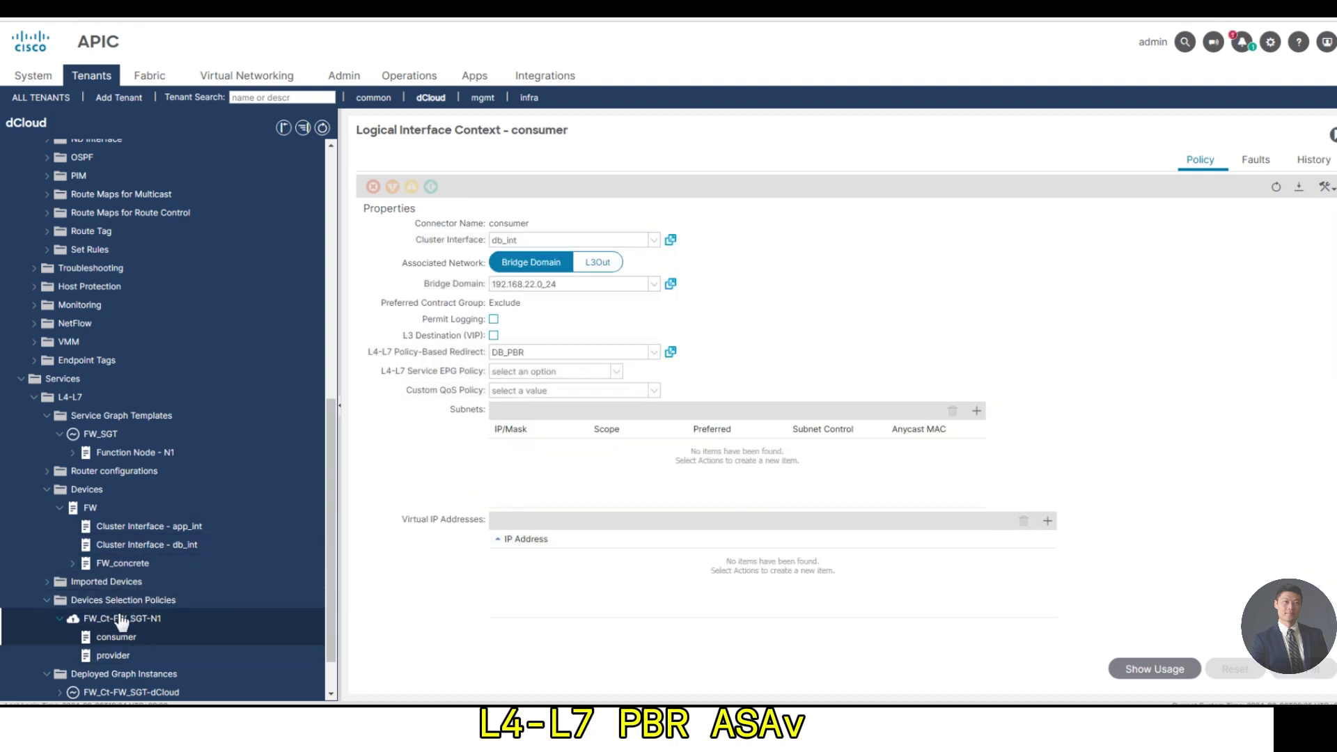
click(123, 655)
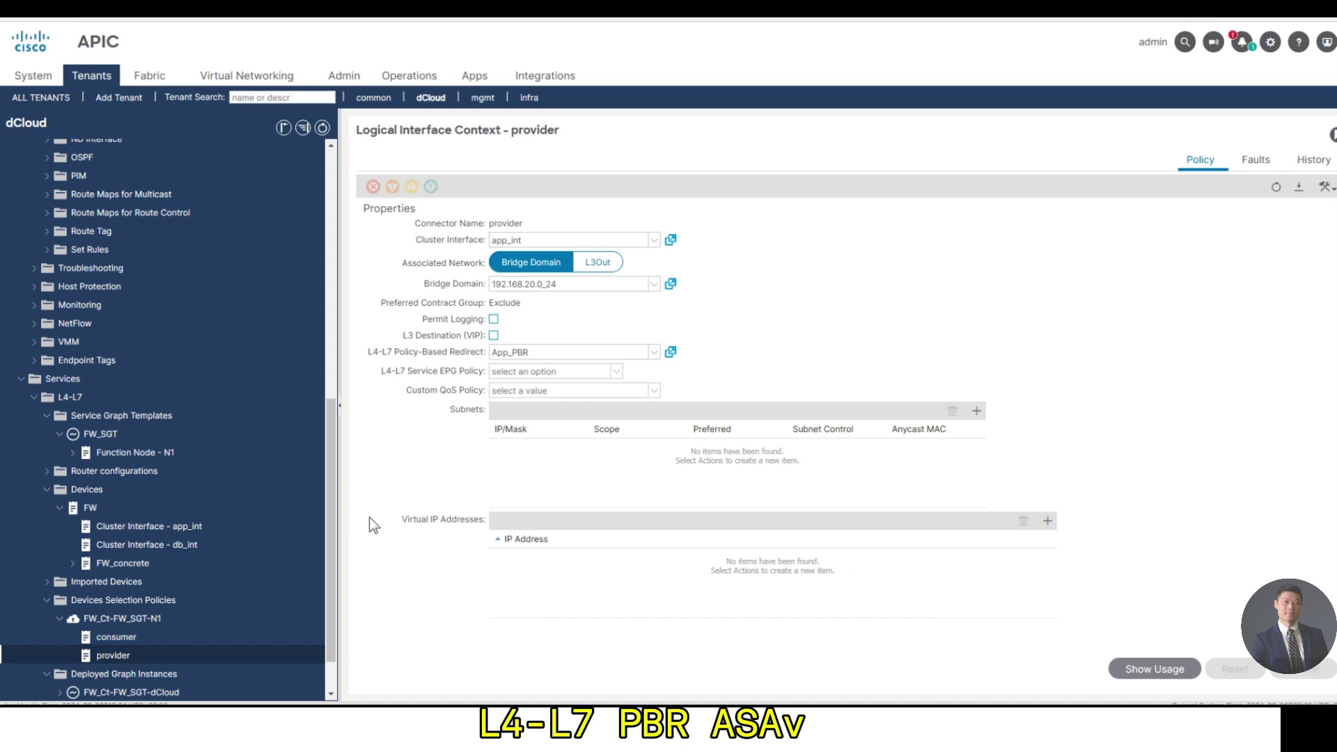
Step: Check the contracts of the application EPGs 192.168.22.0_24 and 192.168.20.0_24 in the network-segments profile
scroll(277, 453, up, 8)
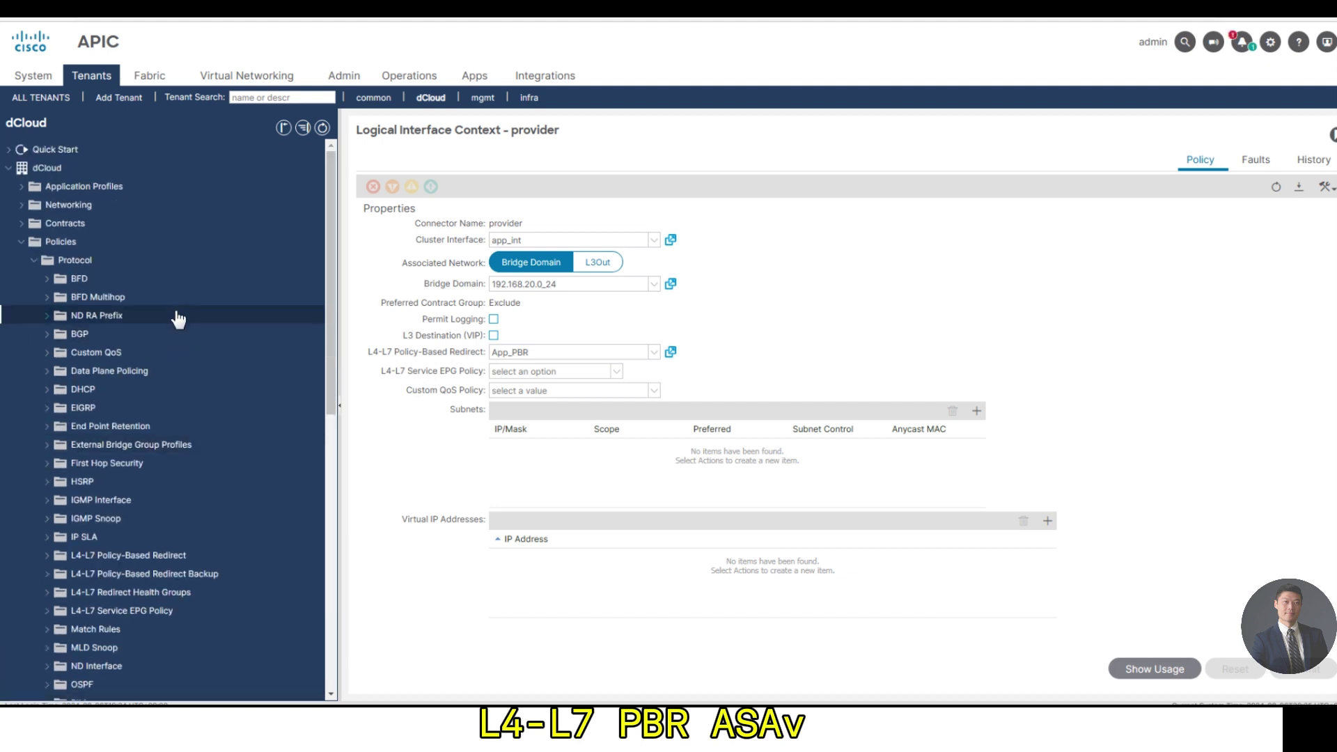
click(22, 186)
click(34, 205)
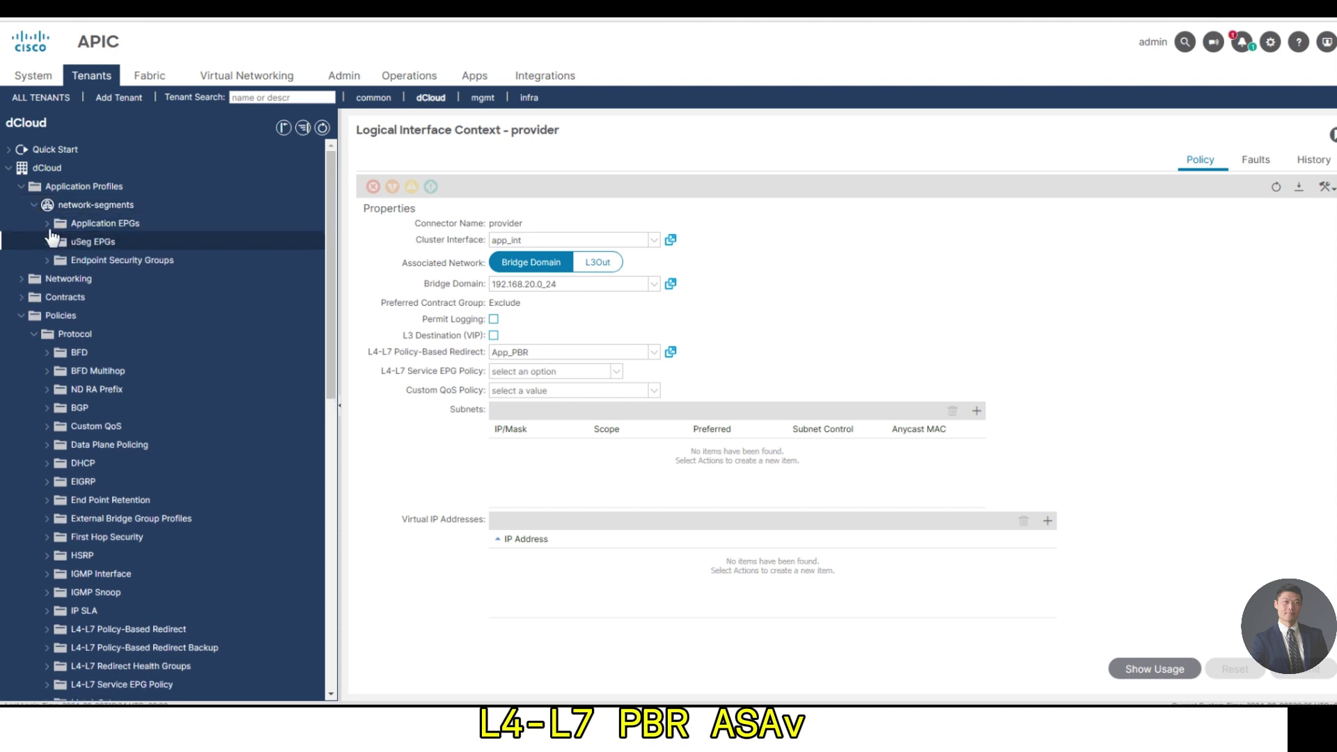
click(47, 223)
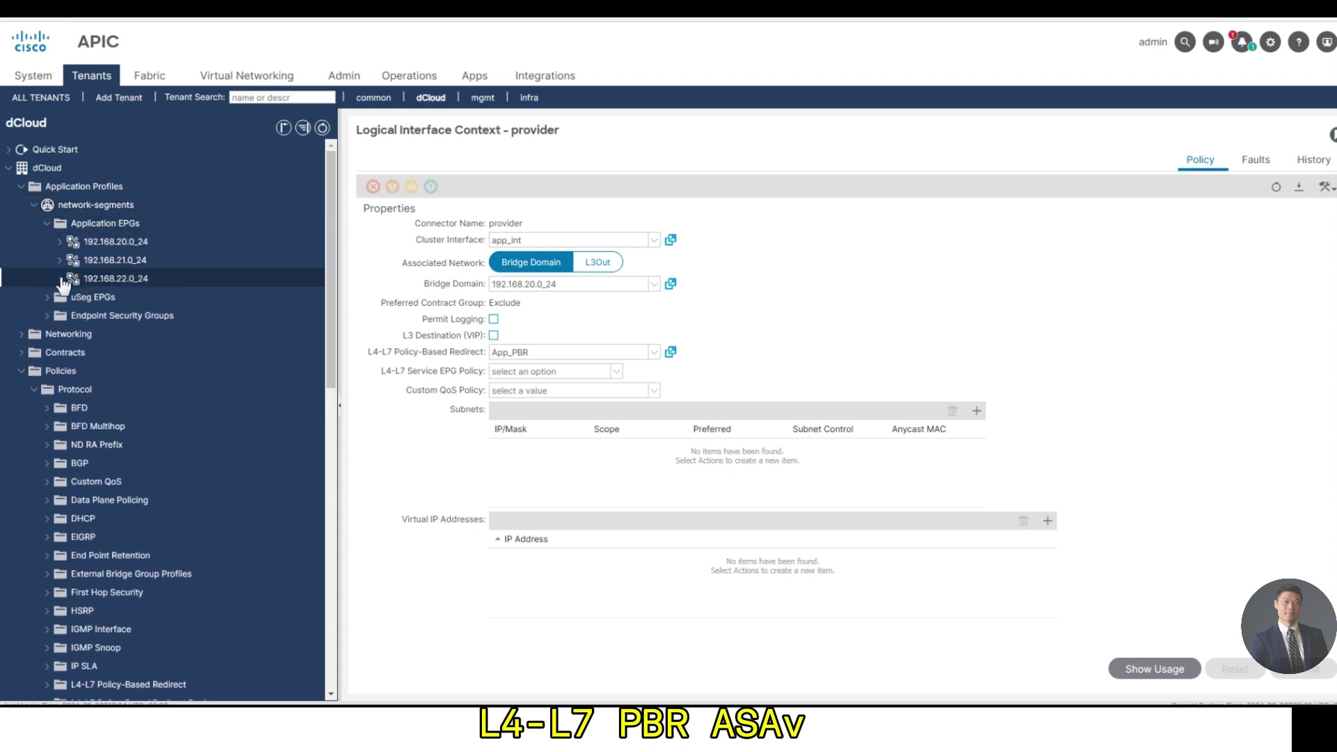
click(60, 278)
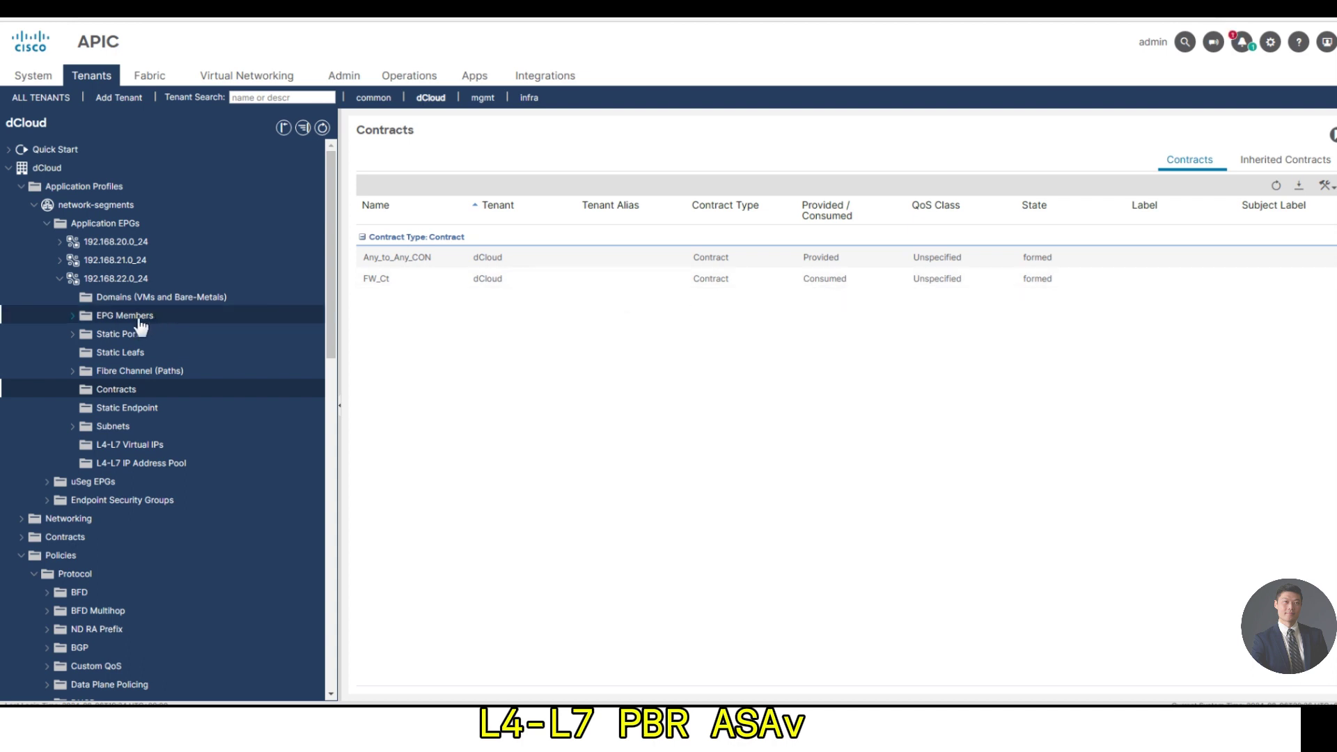
click(60, 243)
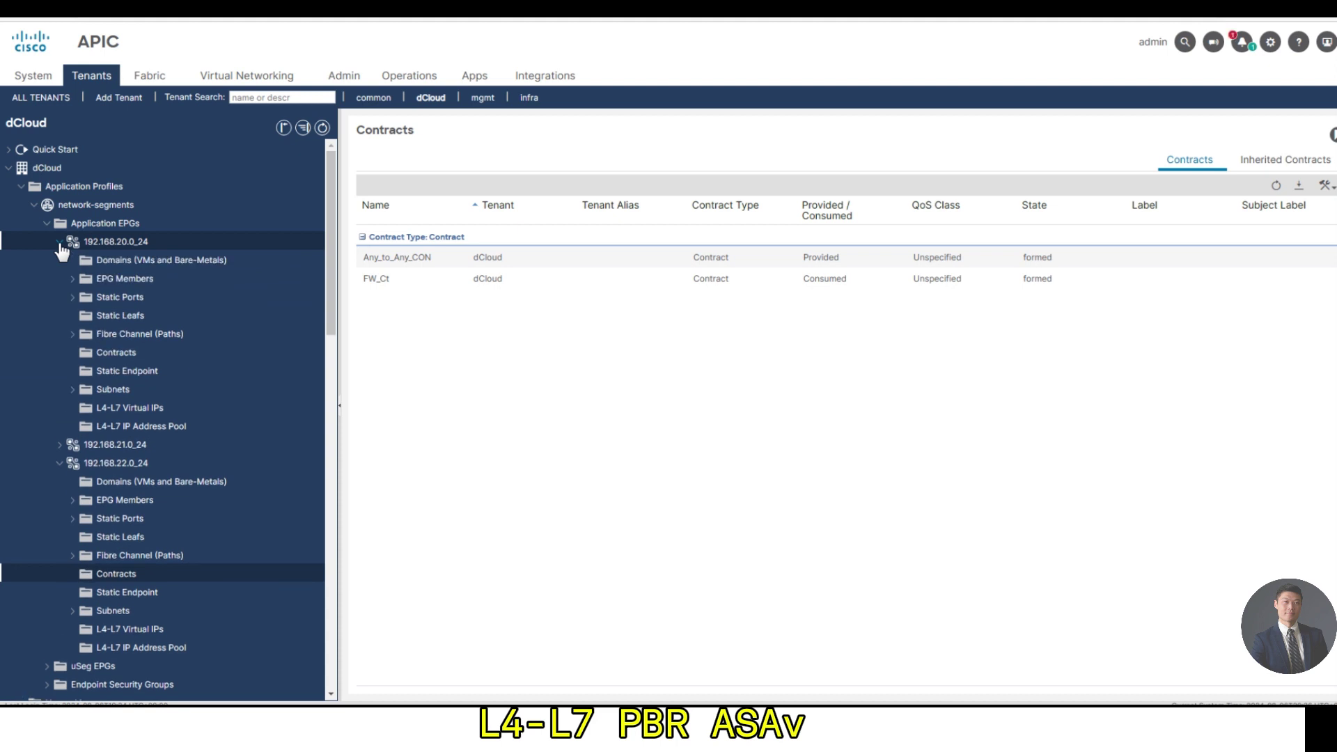
click(127, 353)
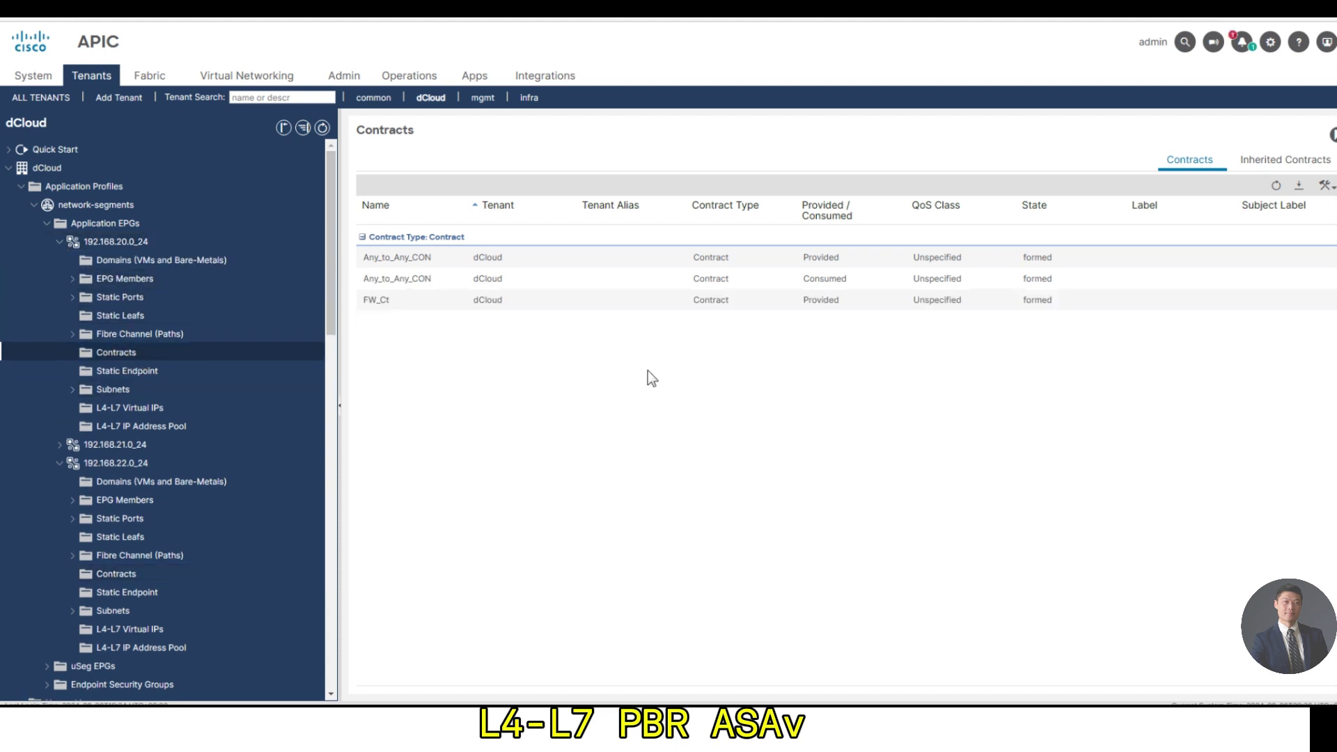